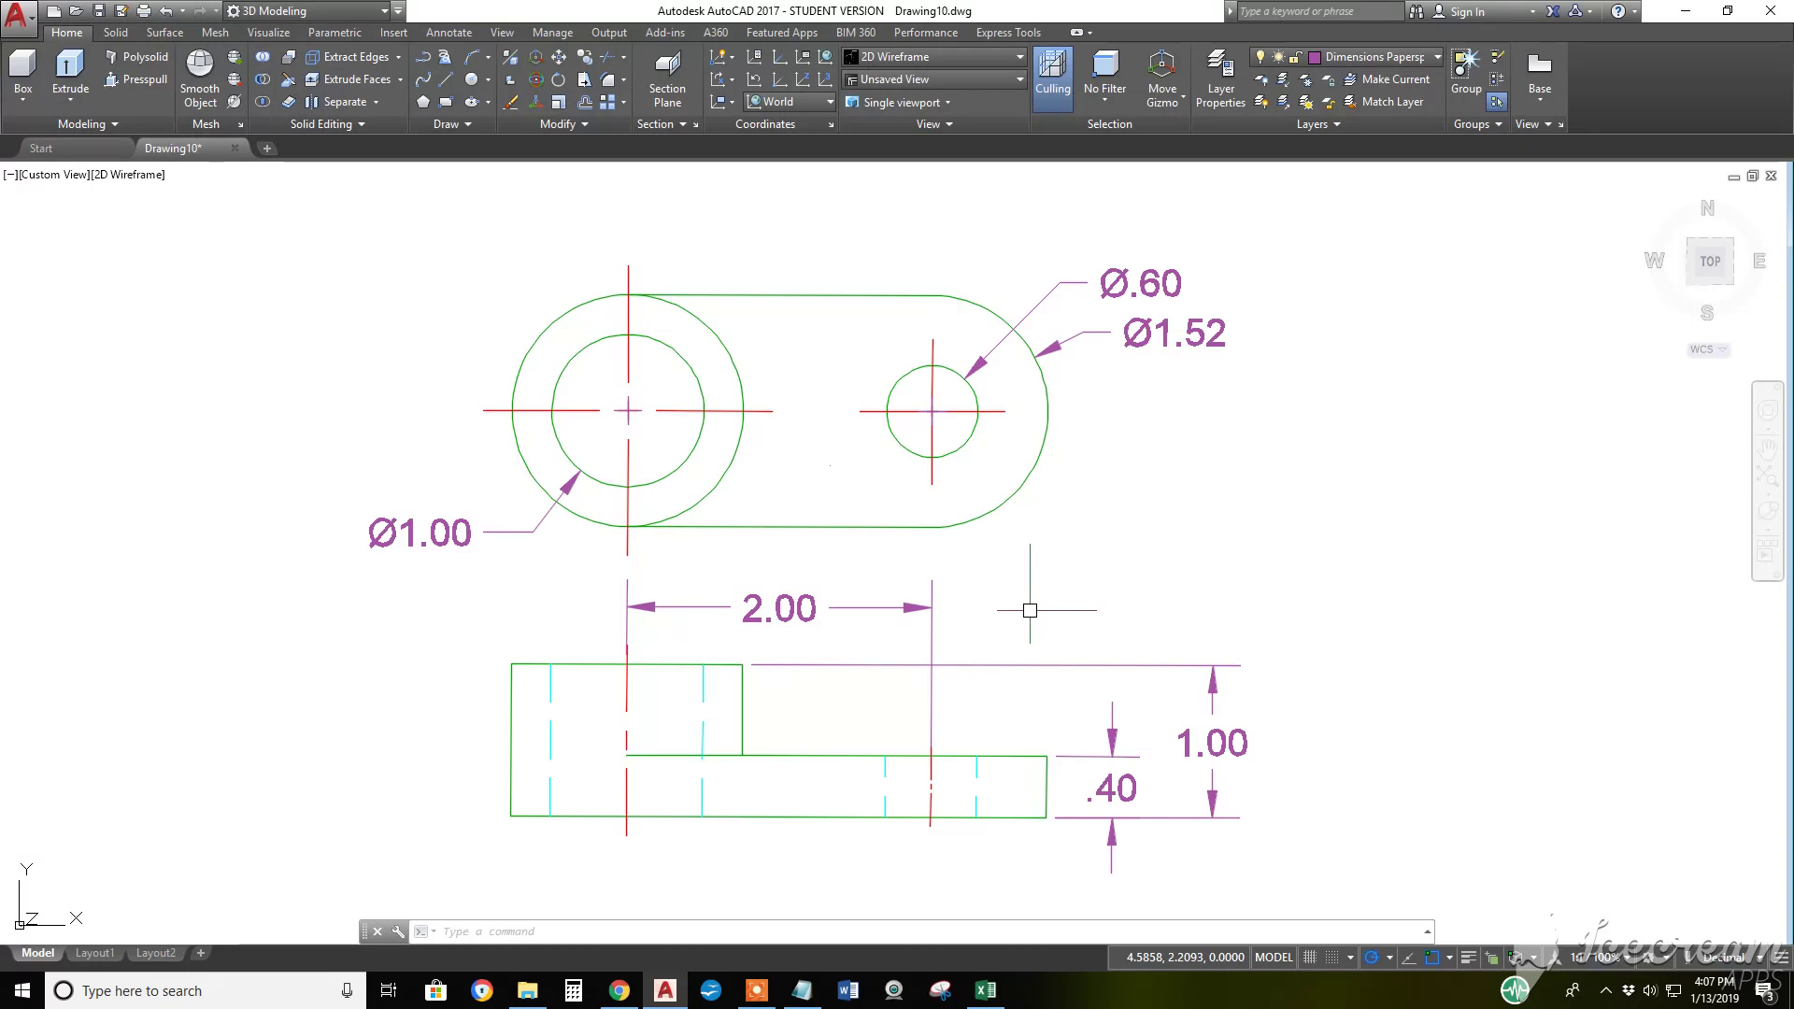
Copy the top view's outline, circles and Ø1.52 dimension into the empty space to the right of the original
middle_drag(1014, 608, 656, 597)
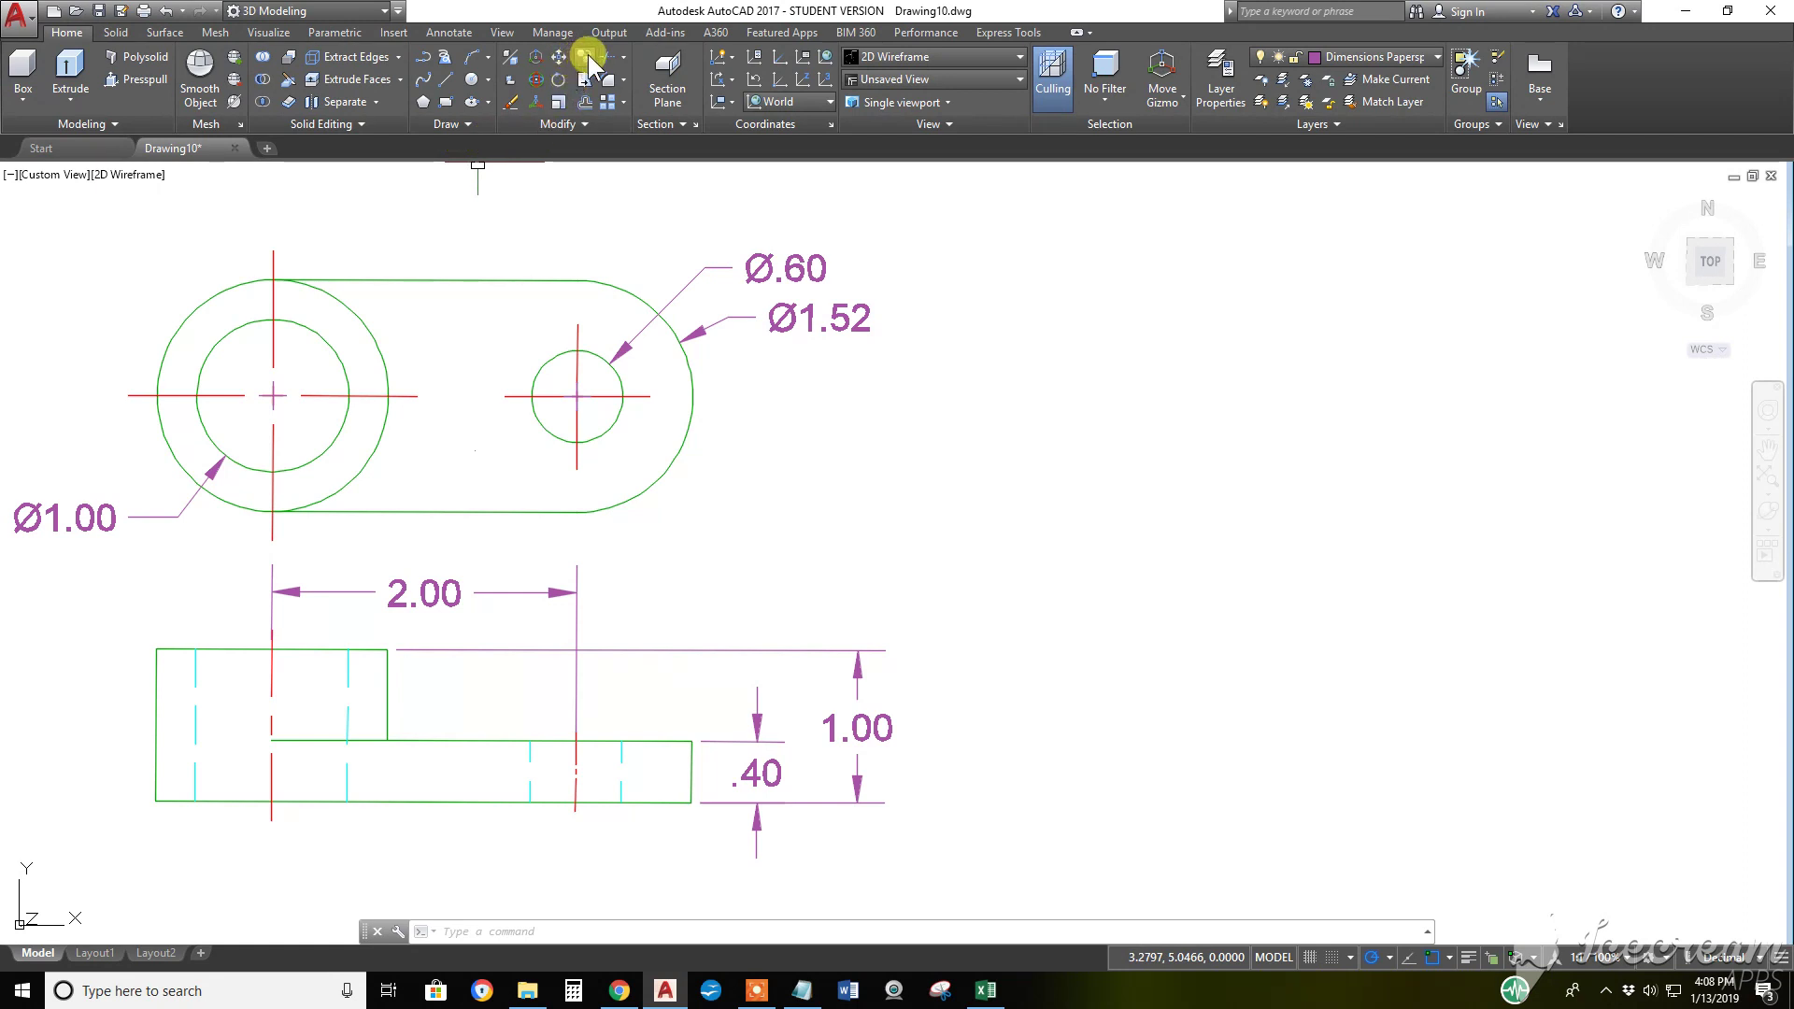
click(558, 79)
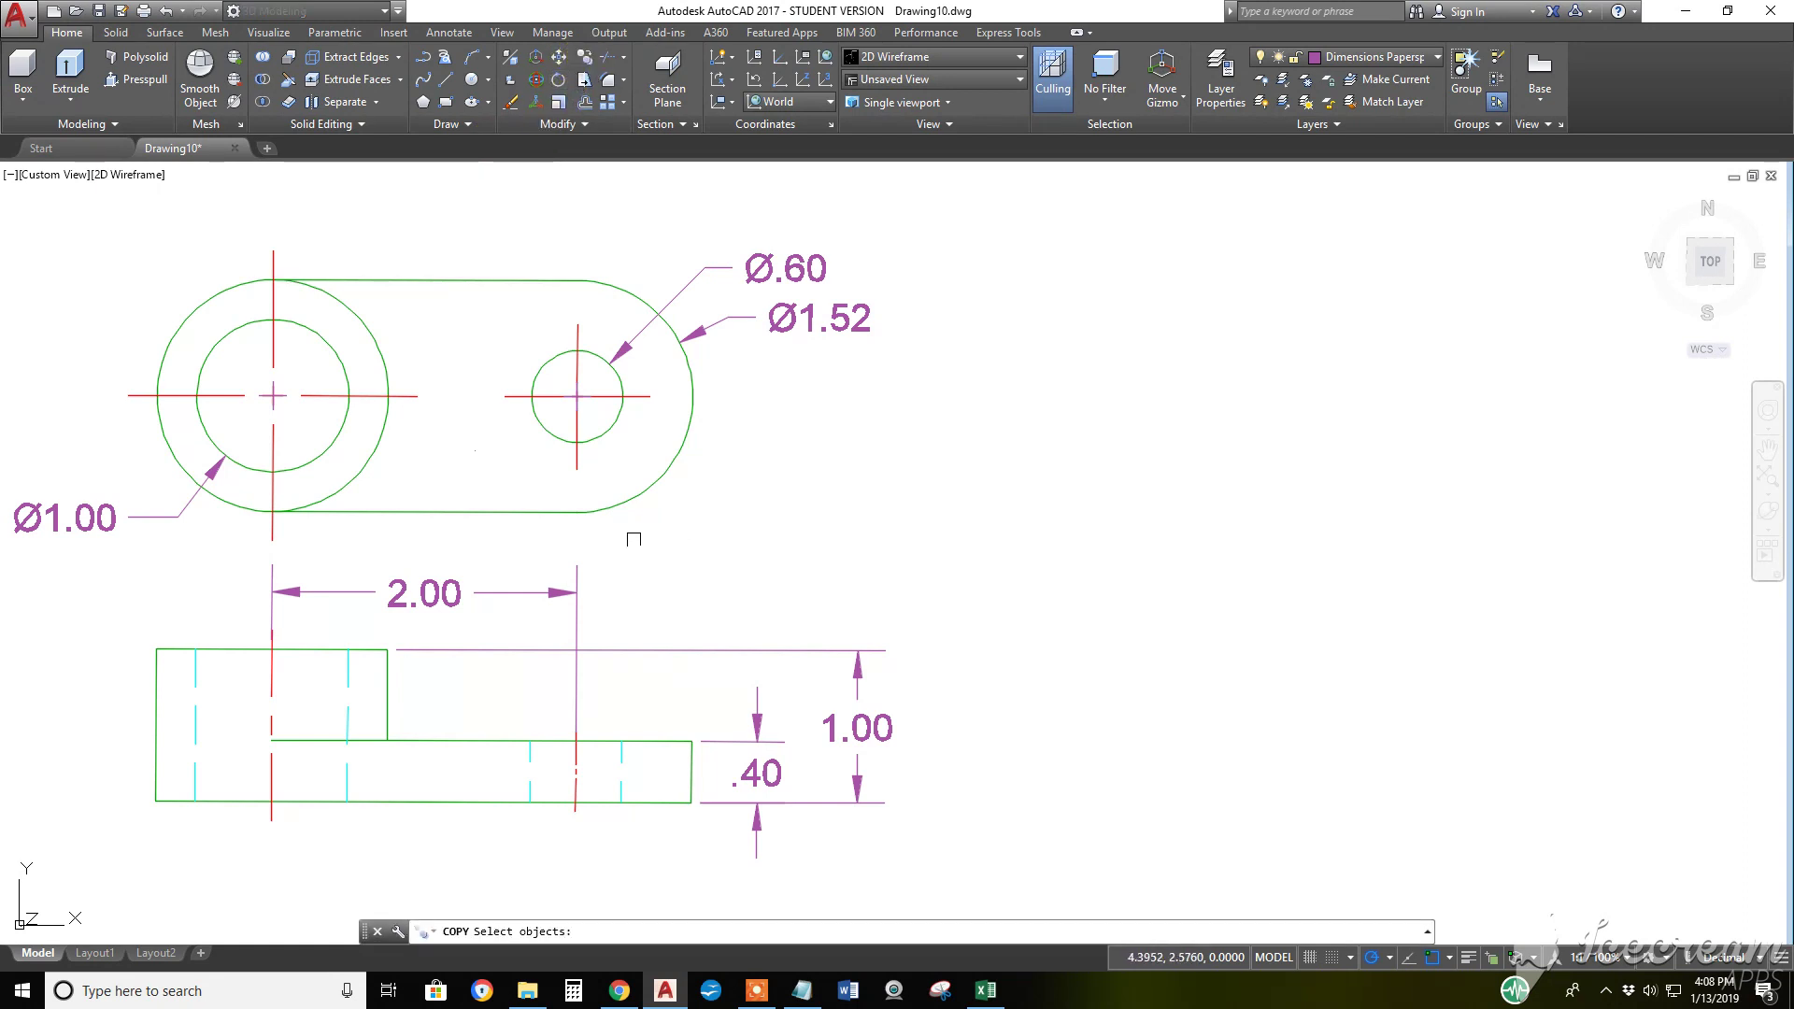
click(497, 539)
click(307, 435)
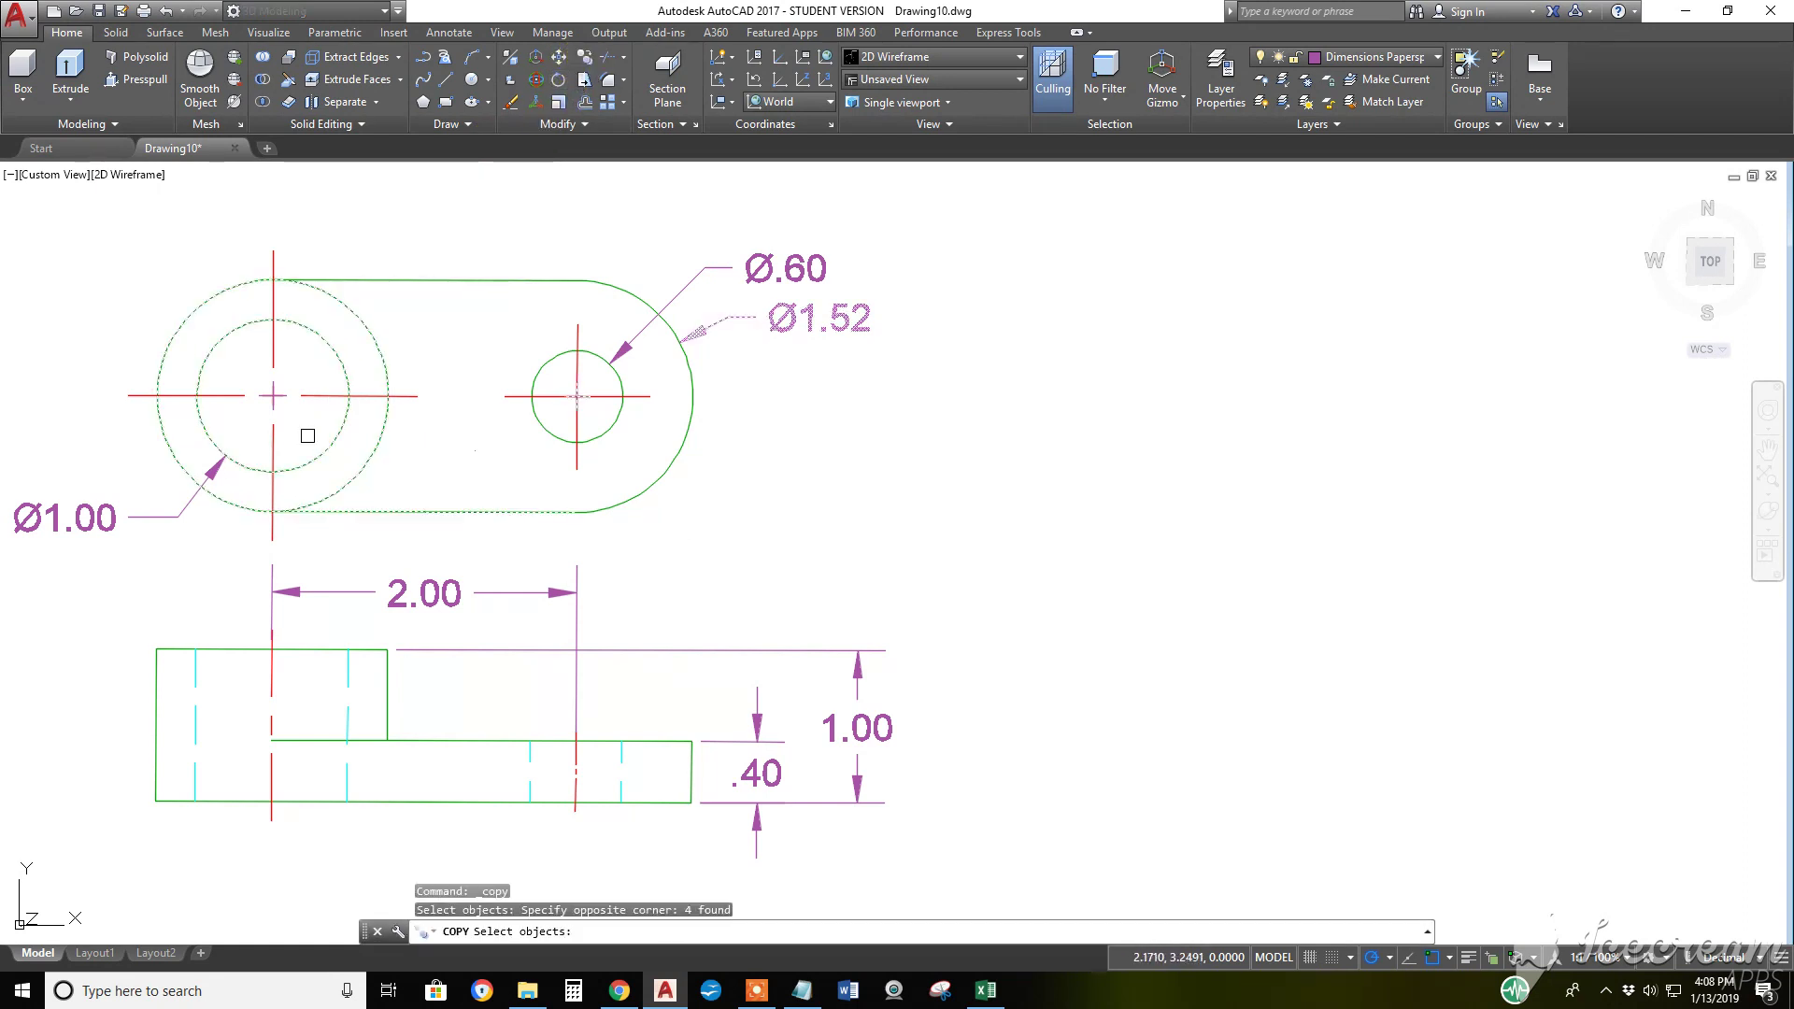
click(627, 238)
click(470, 304)
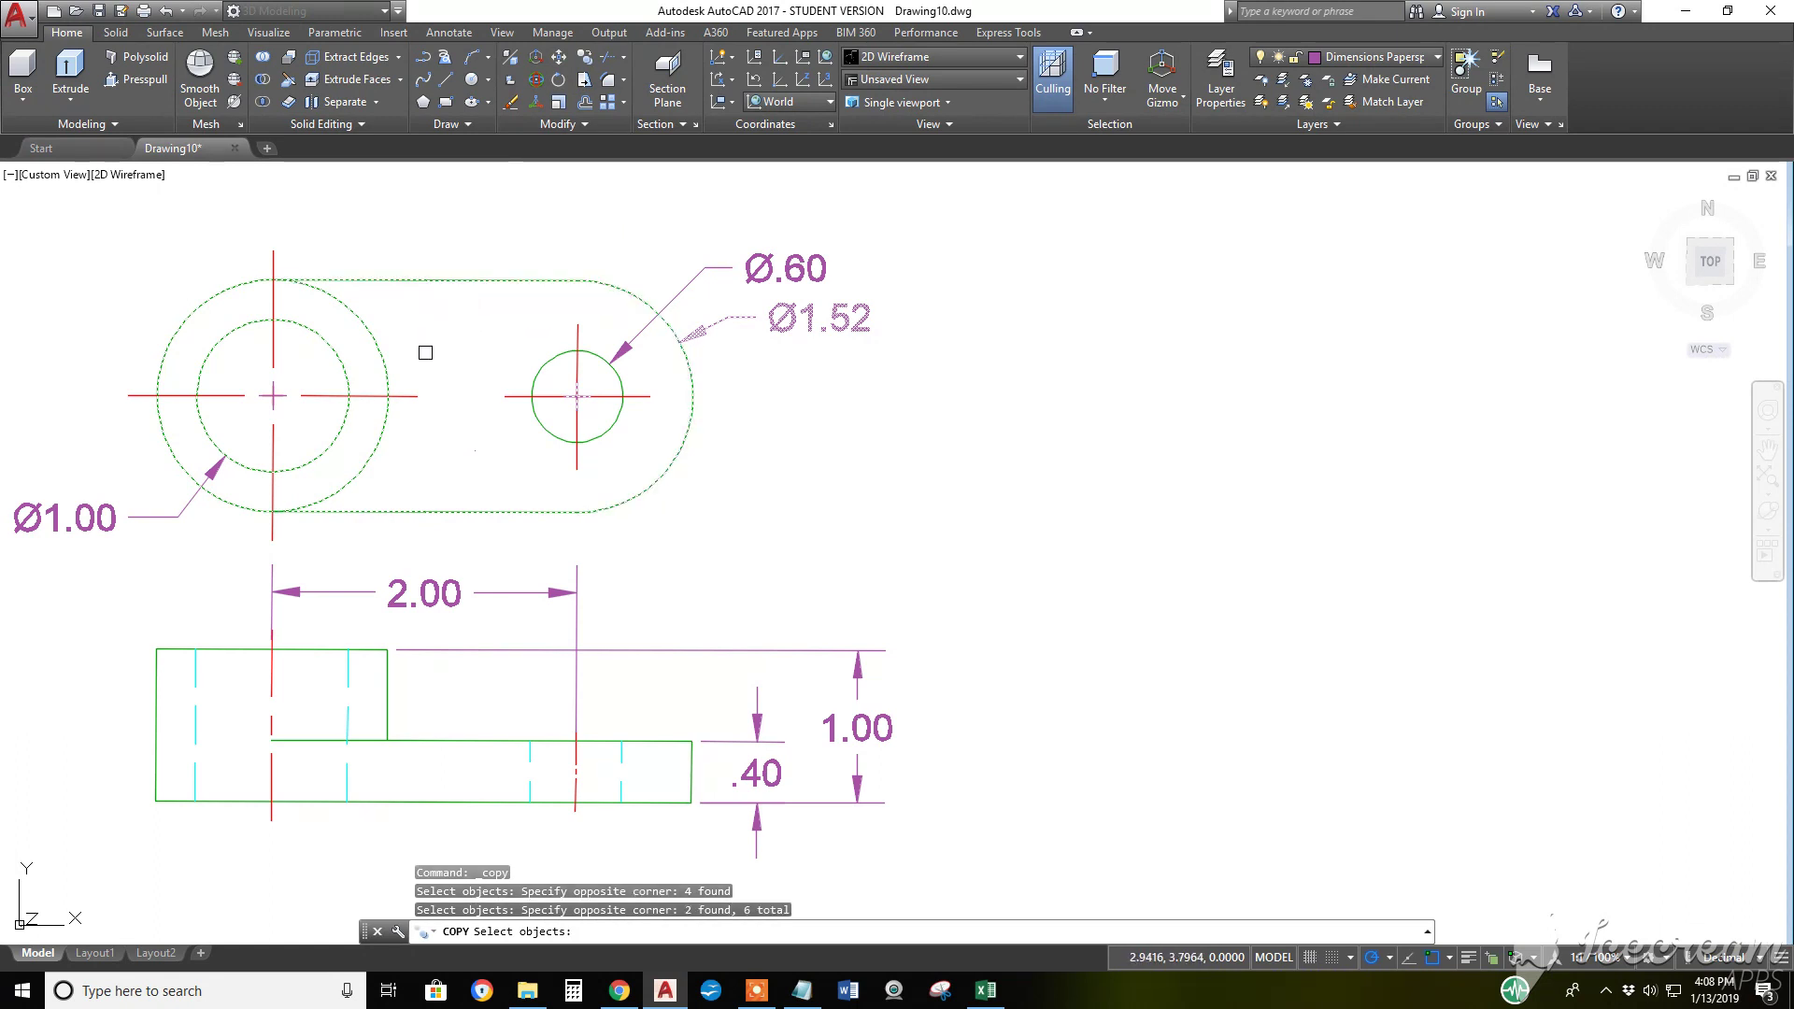
key(Return)
click(439, 345)
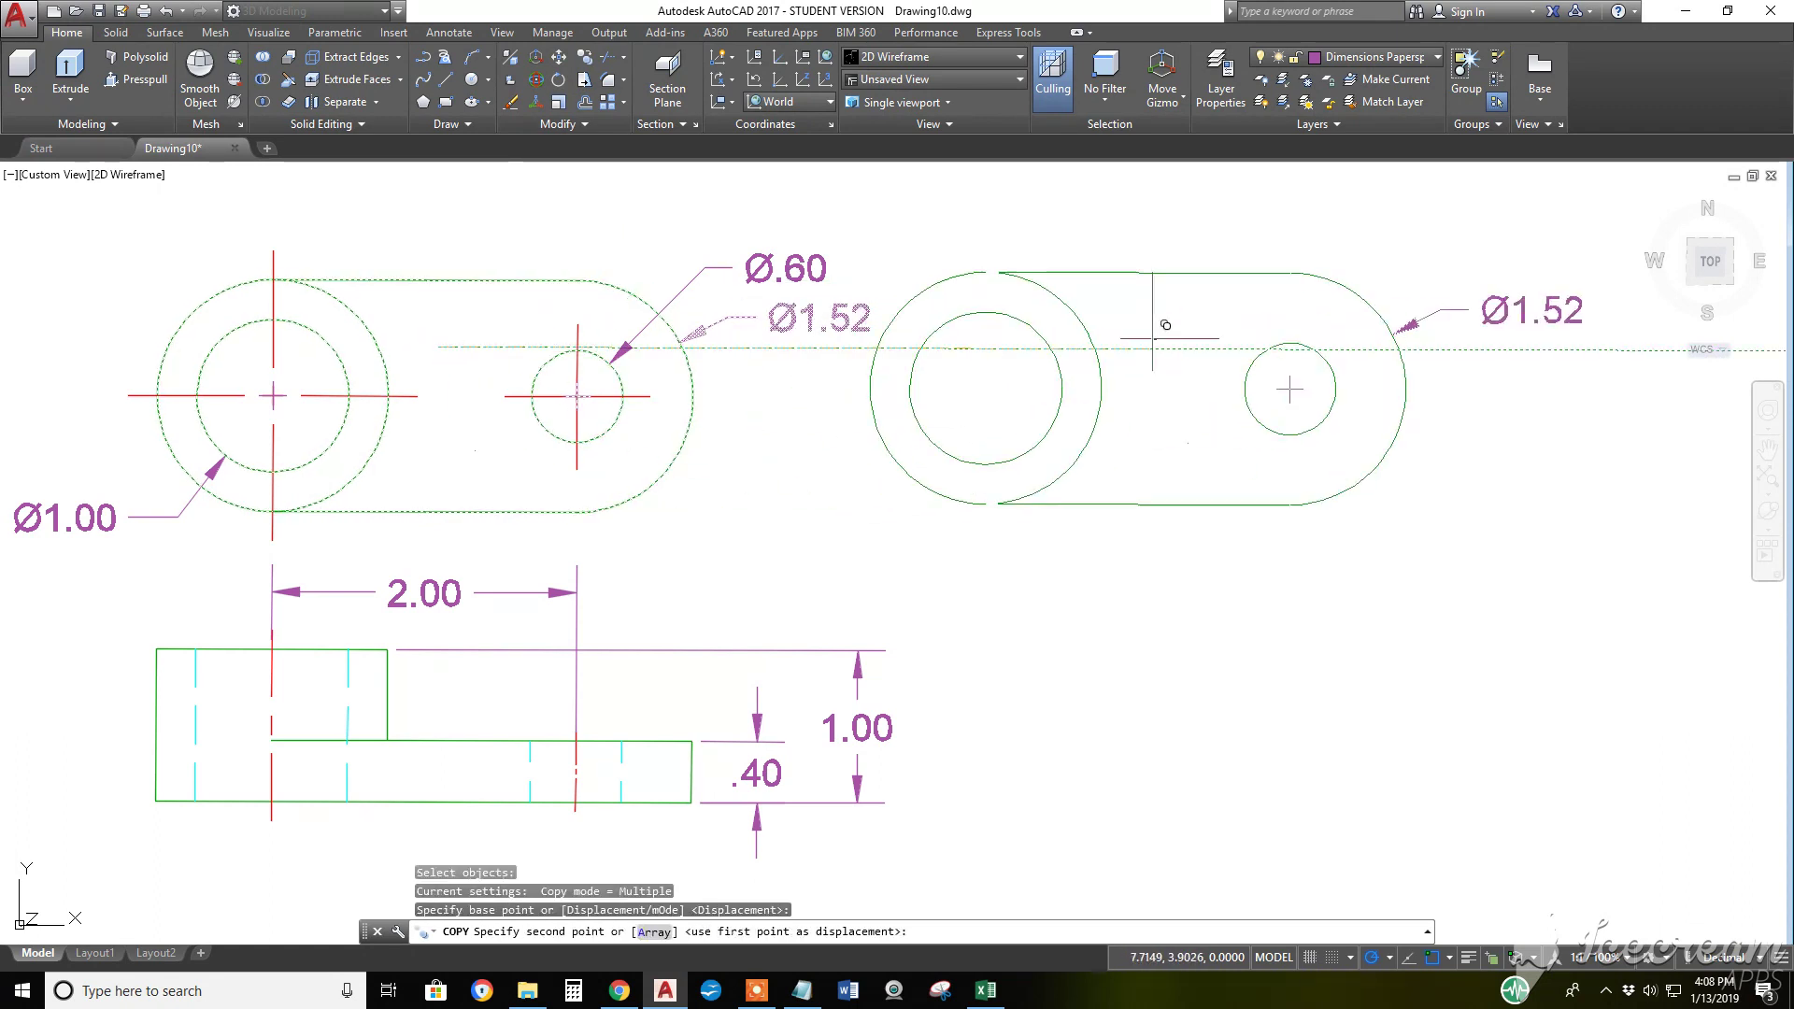
click(1208, 332)
key(Return)
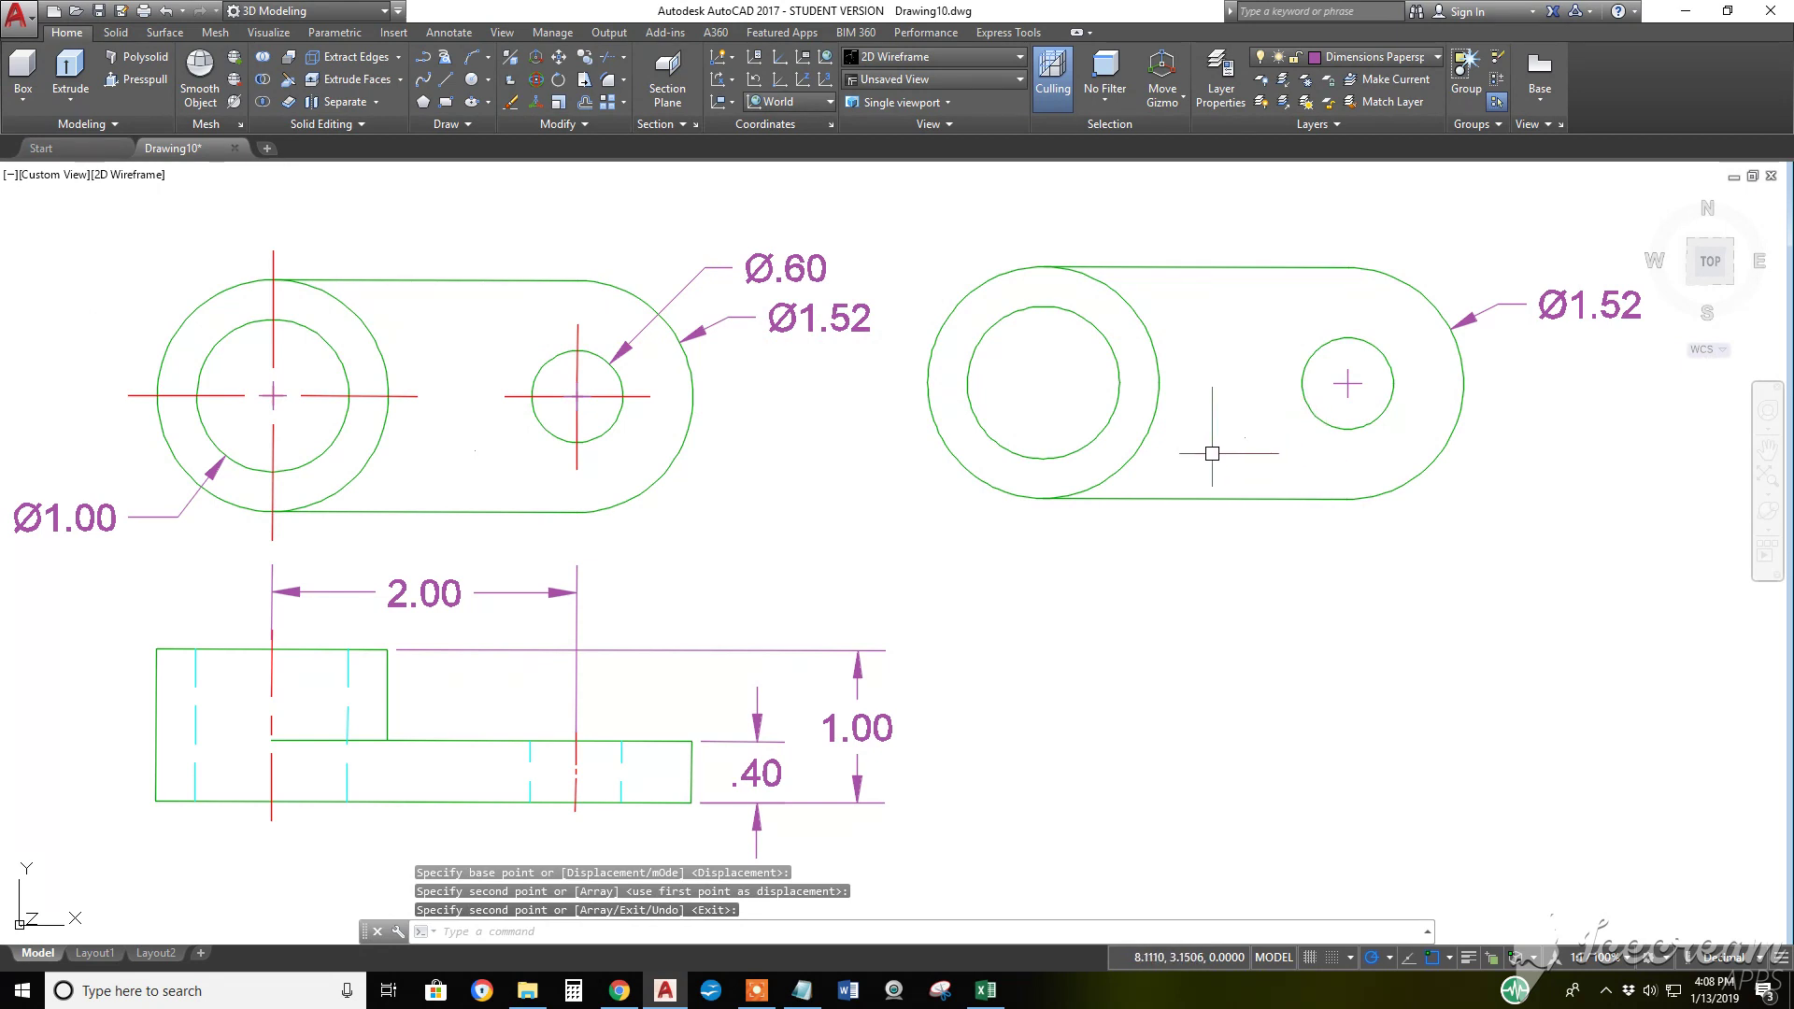
Copy the two concentric circles and the small hole circle to a spot below the copied outline
text(cp)
key(Return)
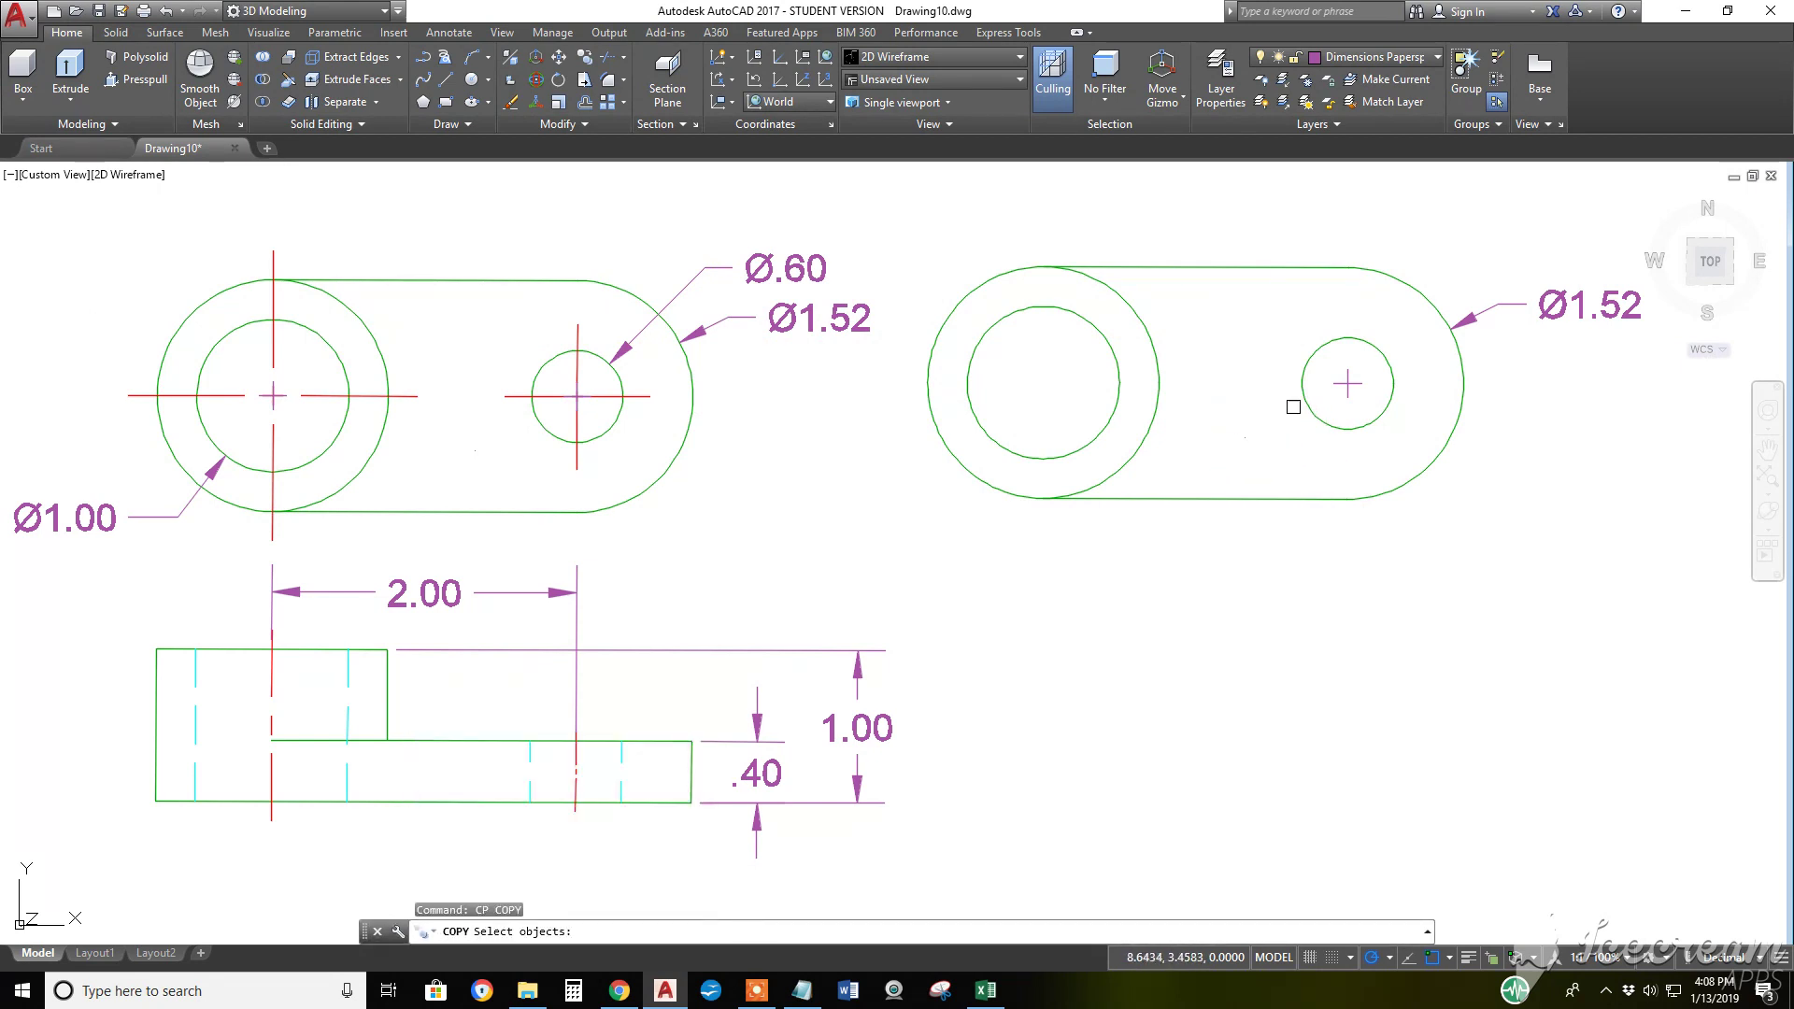
click(1334, 389)
click(1113, 345)
key(Return)
click(1196, 366)
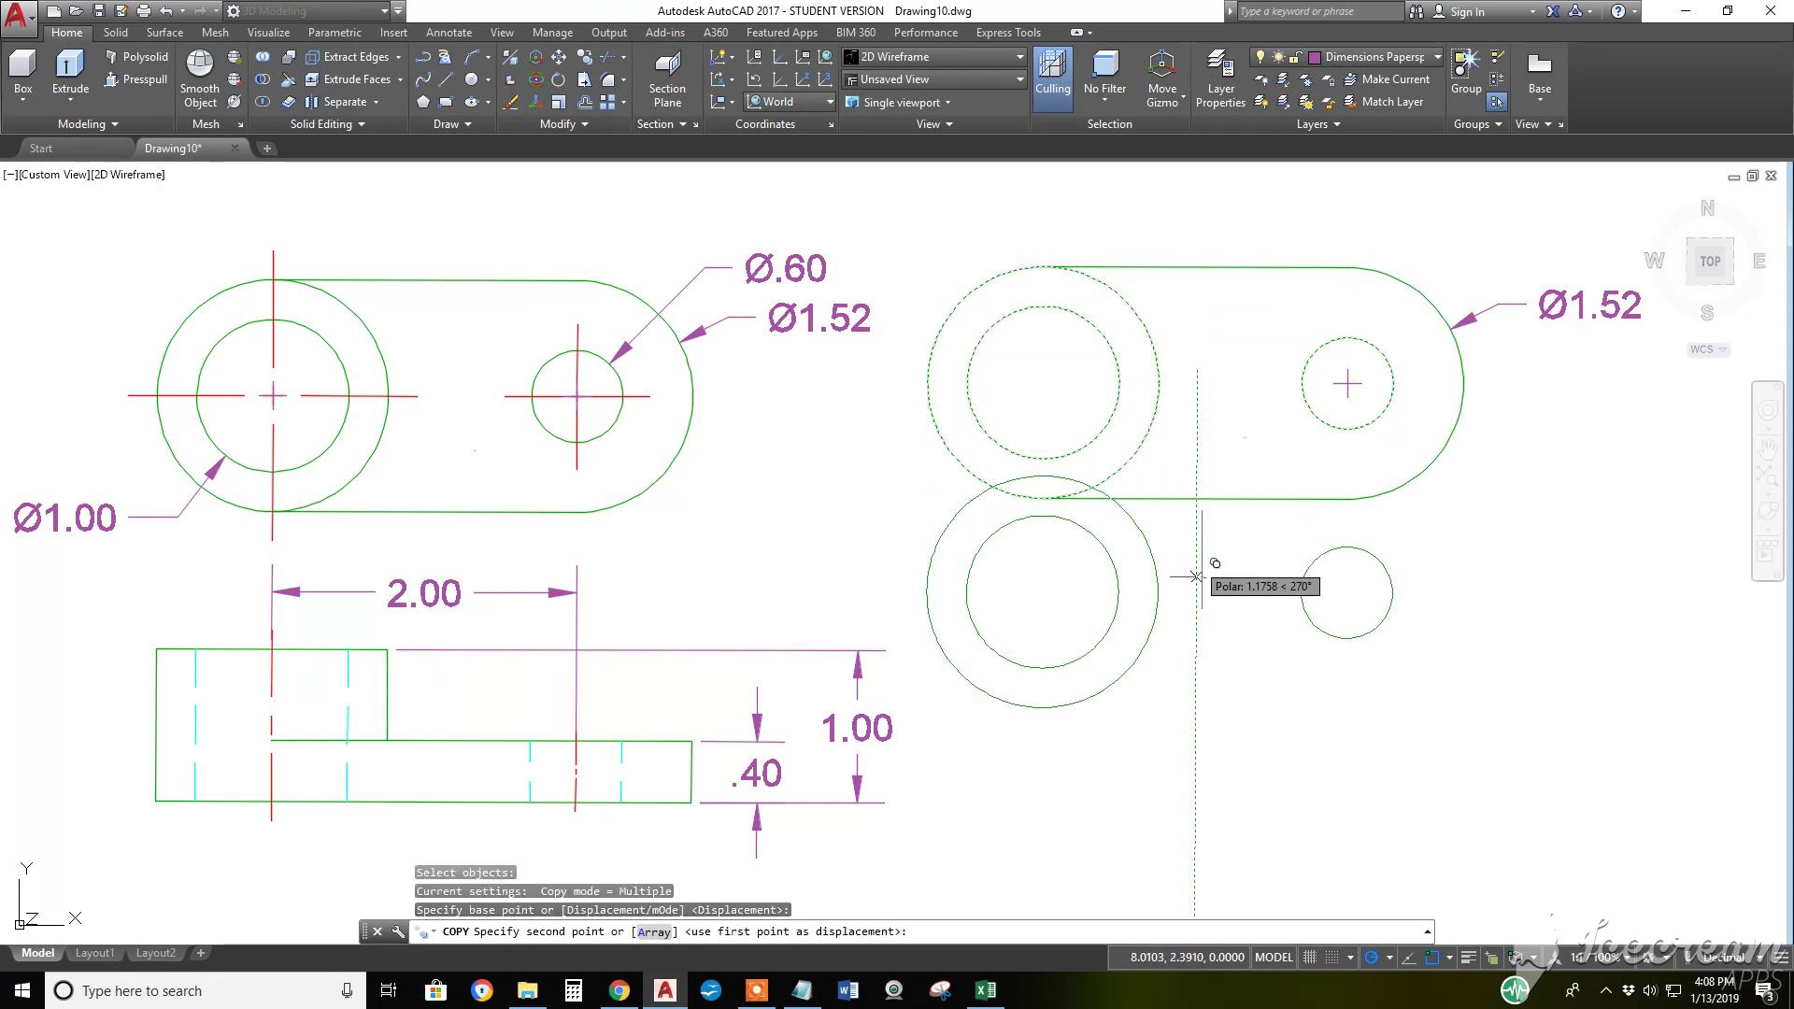
click(1222, 598)
key(Return)
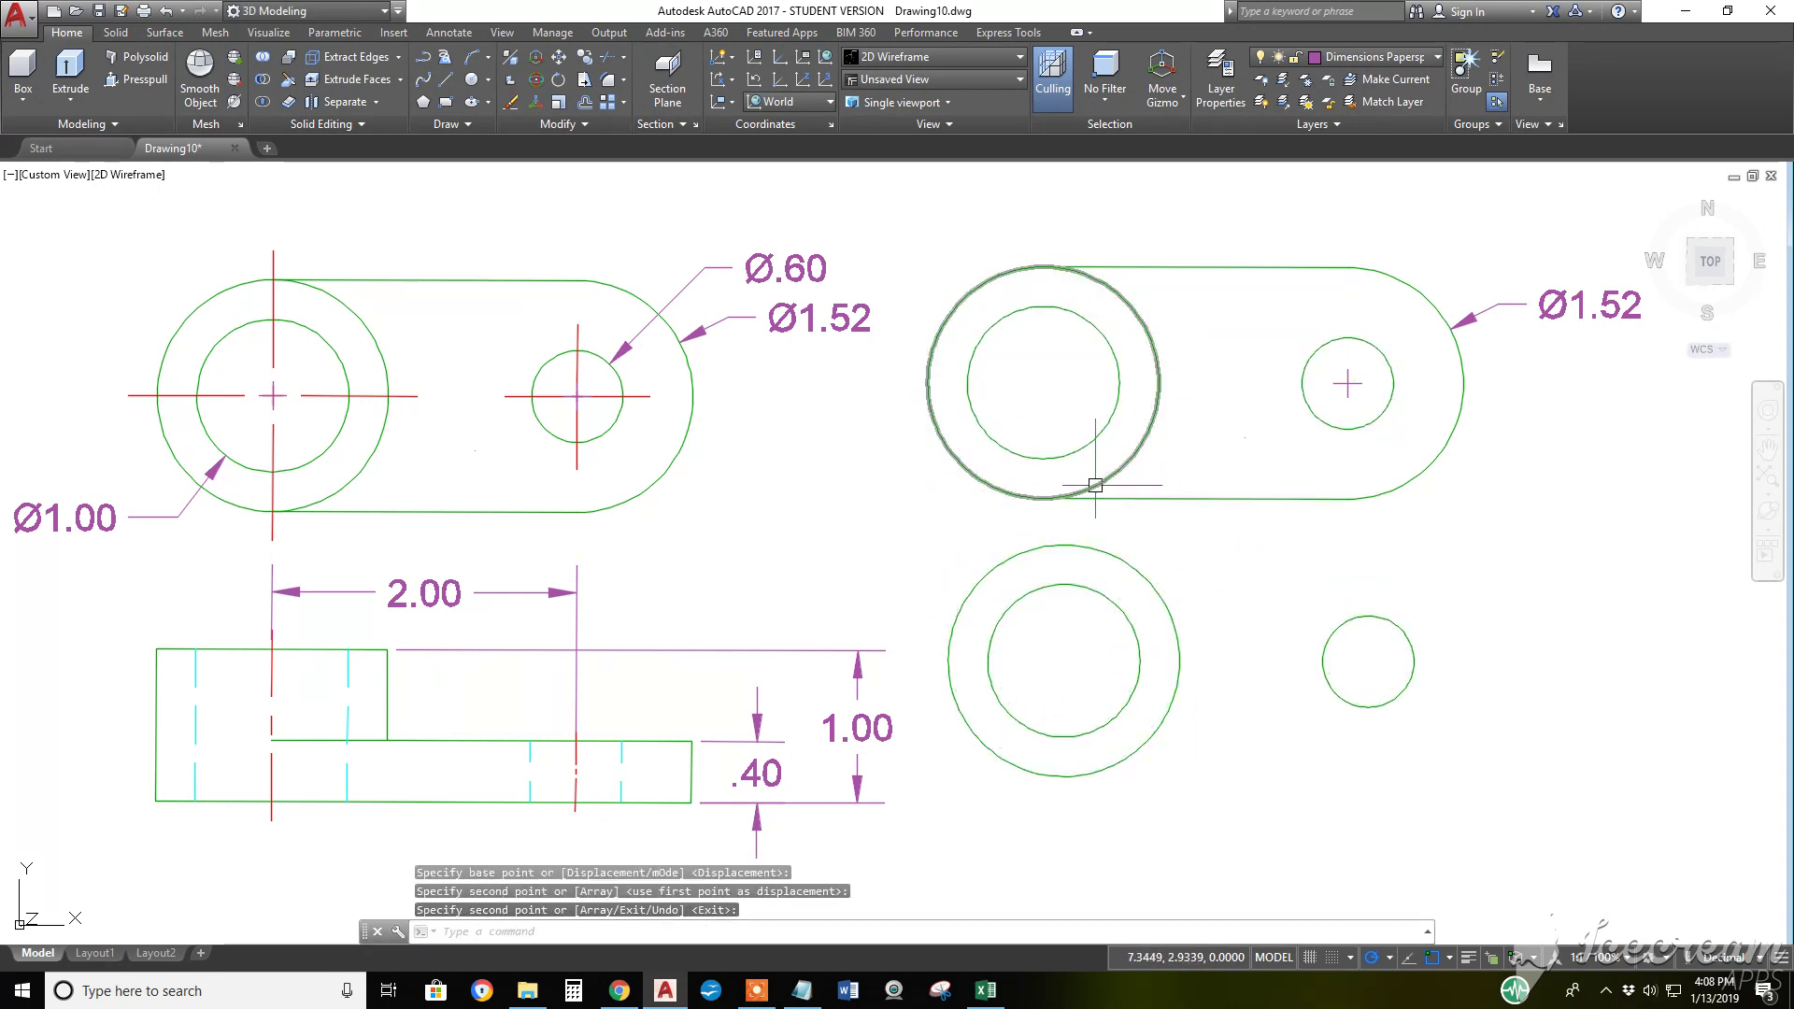
Trim the inner arc of the large outer circle from the copied top view, leaving a slot-shaped outline
text(tr)
key(Return)
key(Return)
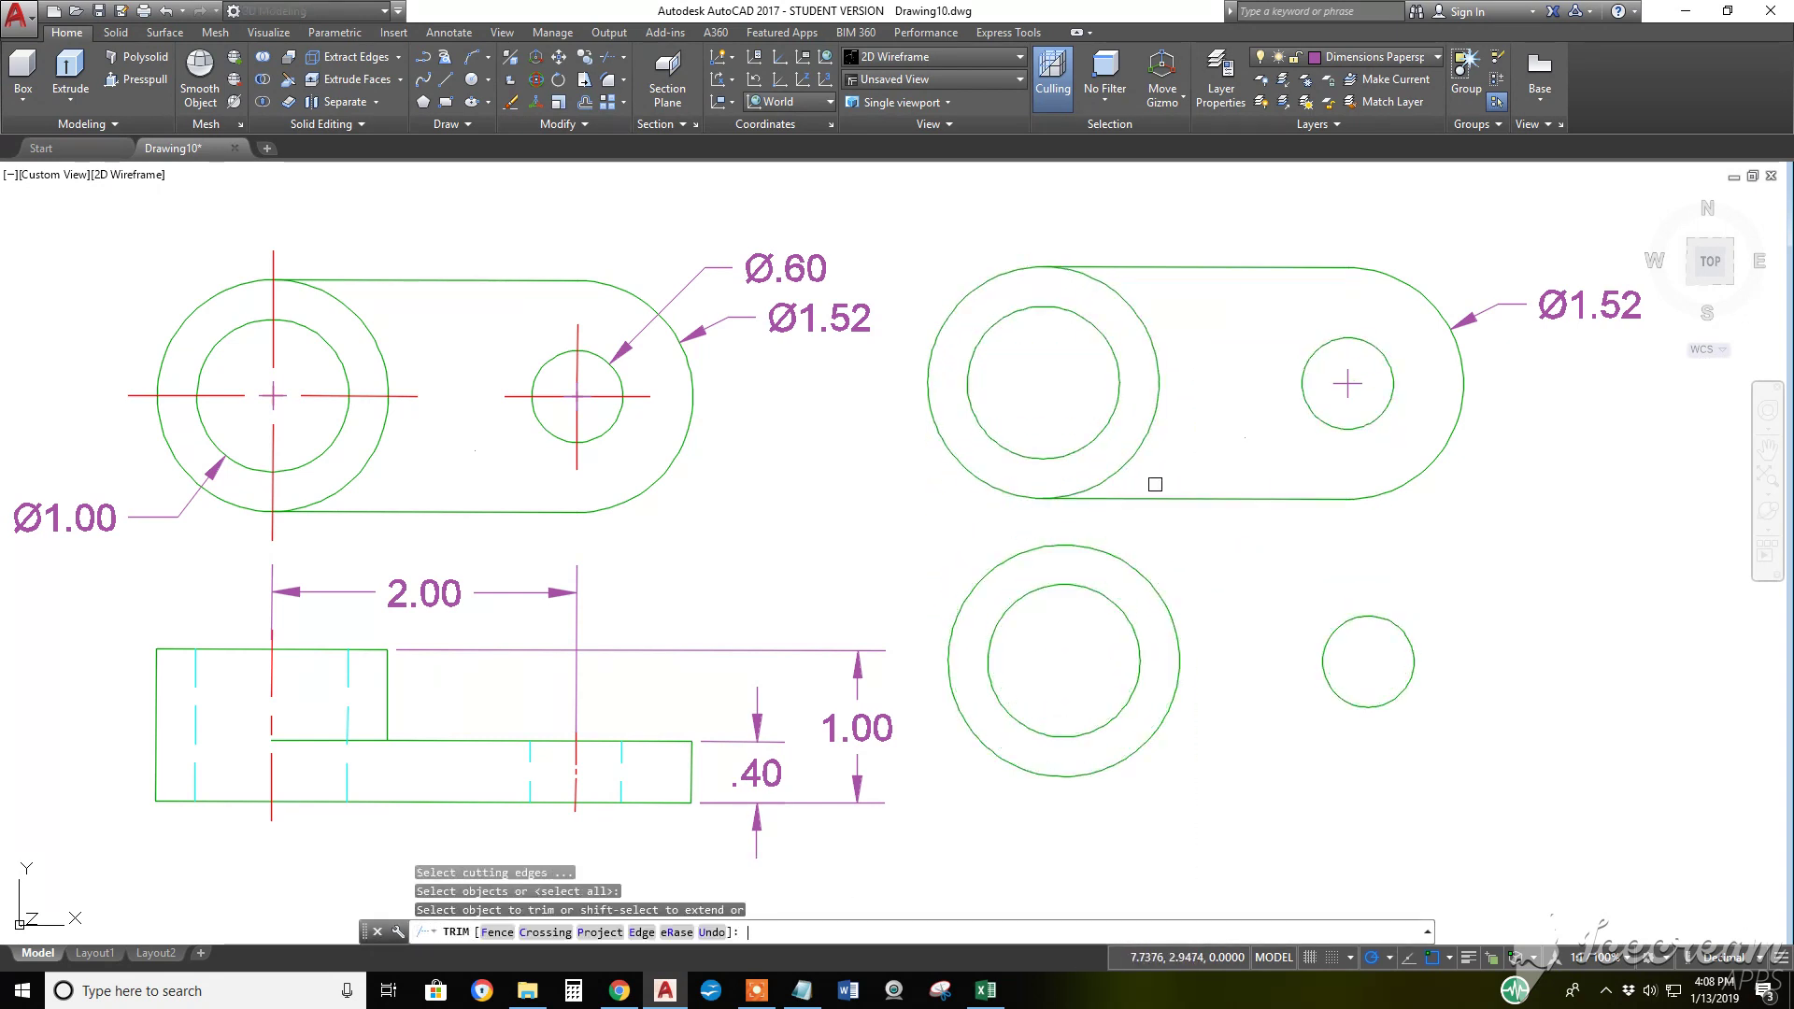
click(1142, 447)
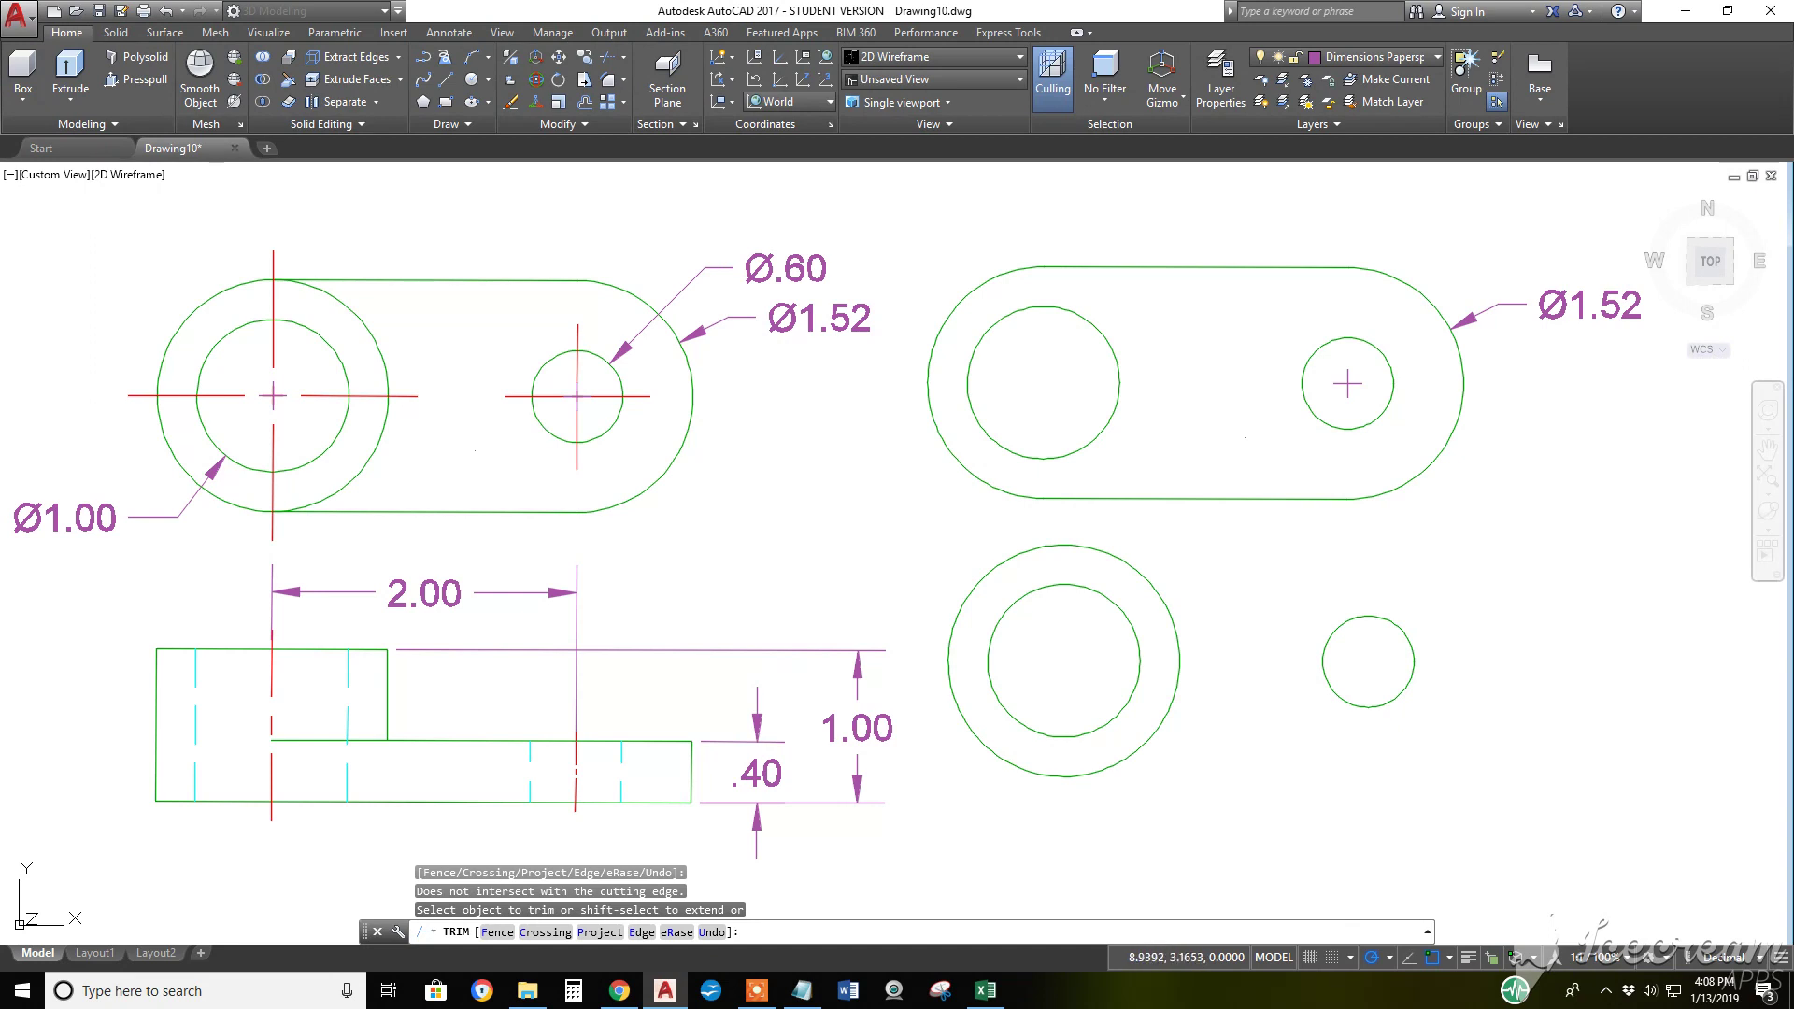
click(1266, 435)
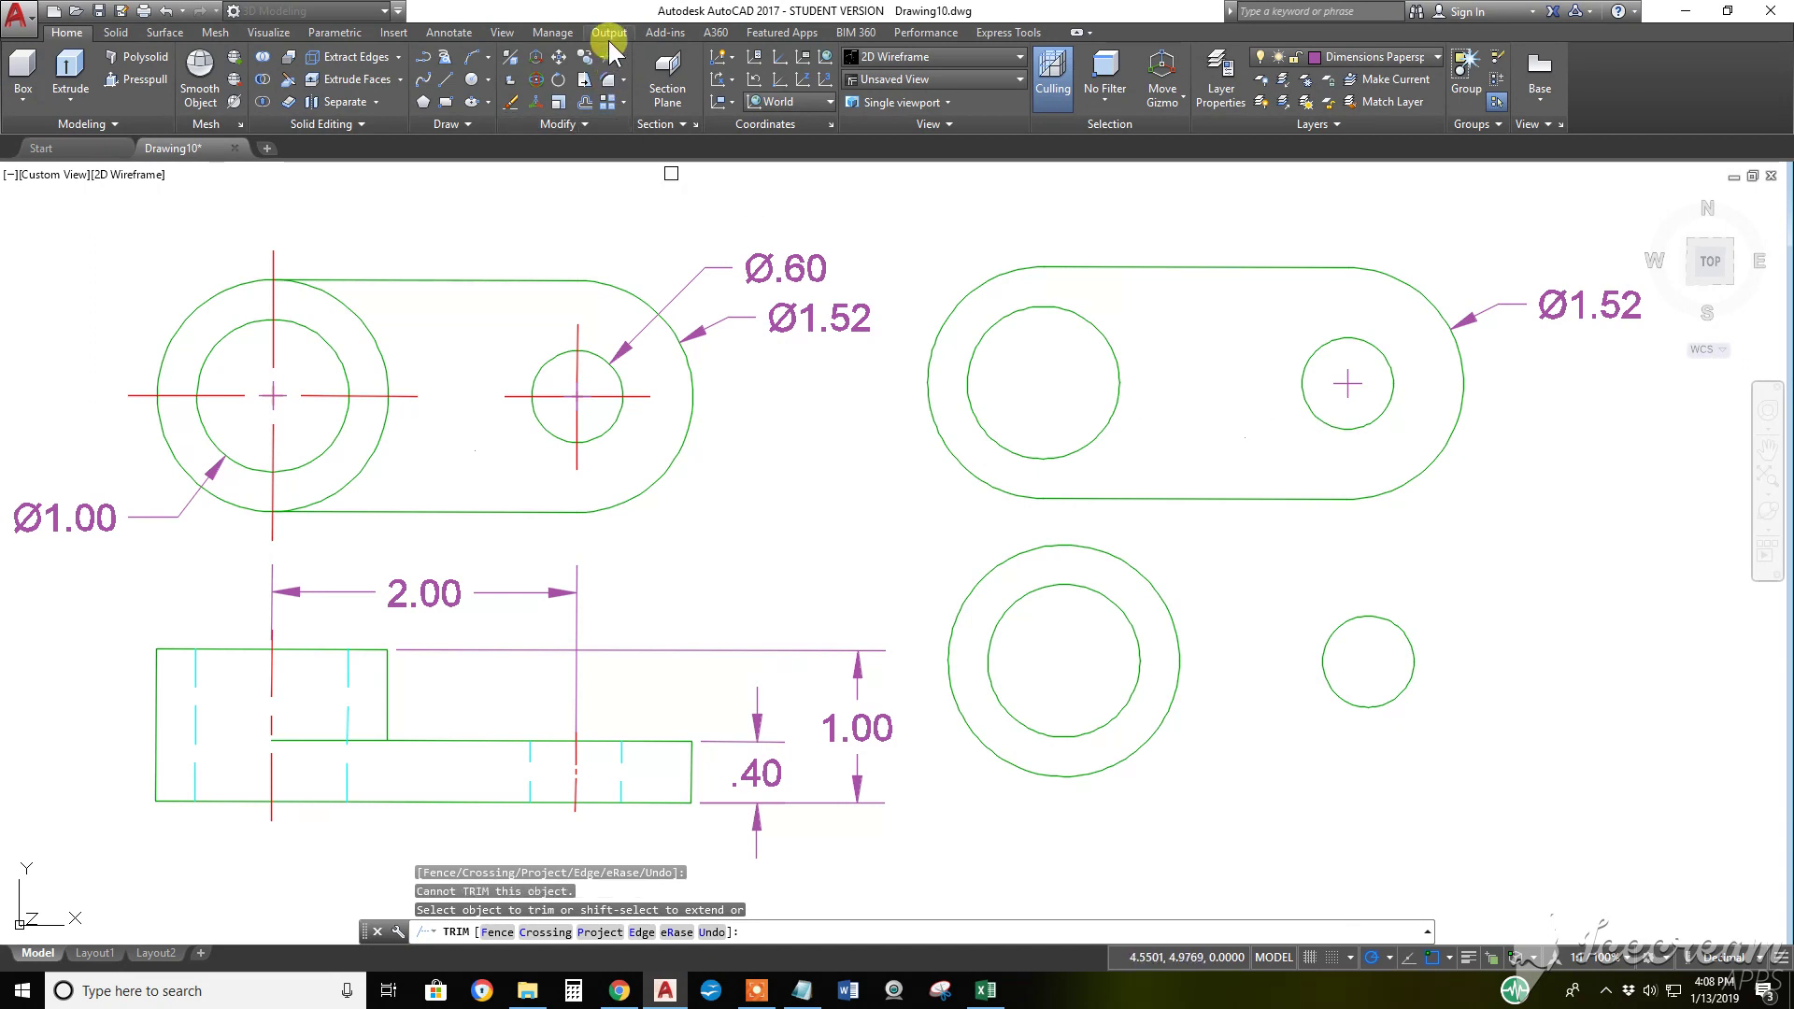
Erase the large and small hole circles inside the copied slot outline
click(509, 103)
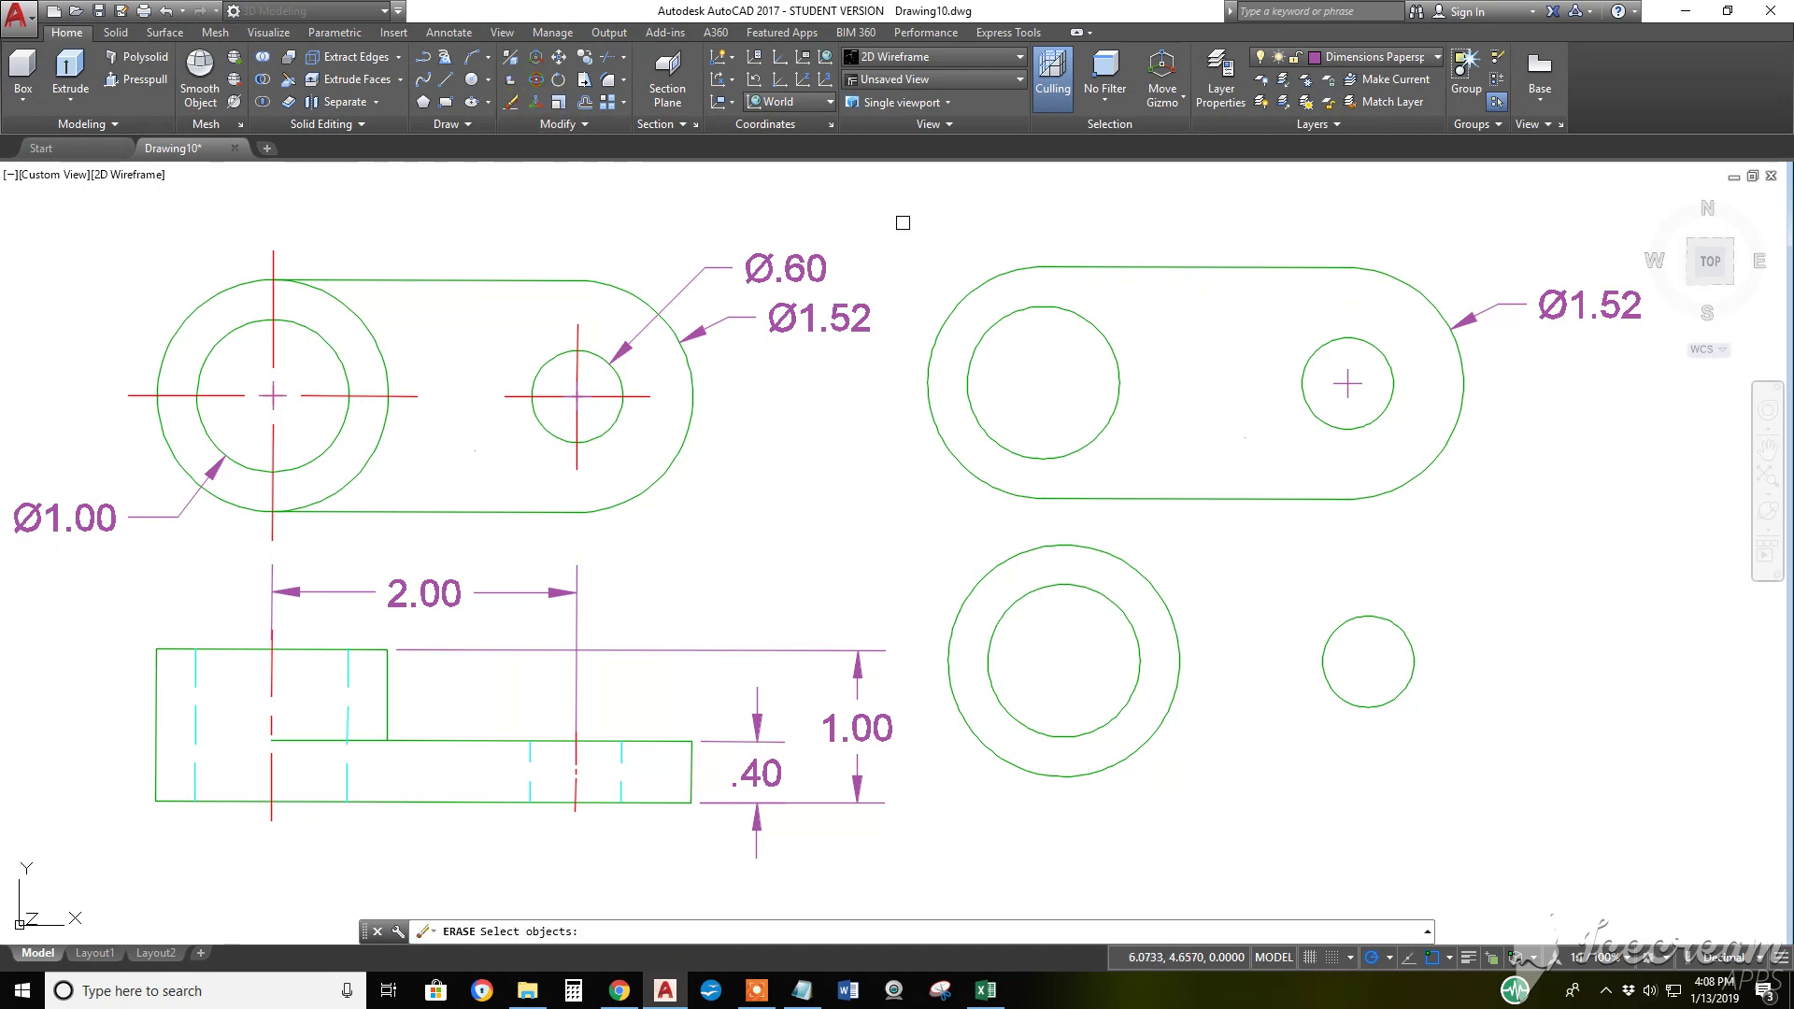
click(1302, 390)
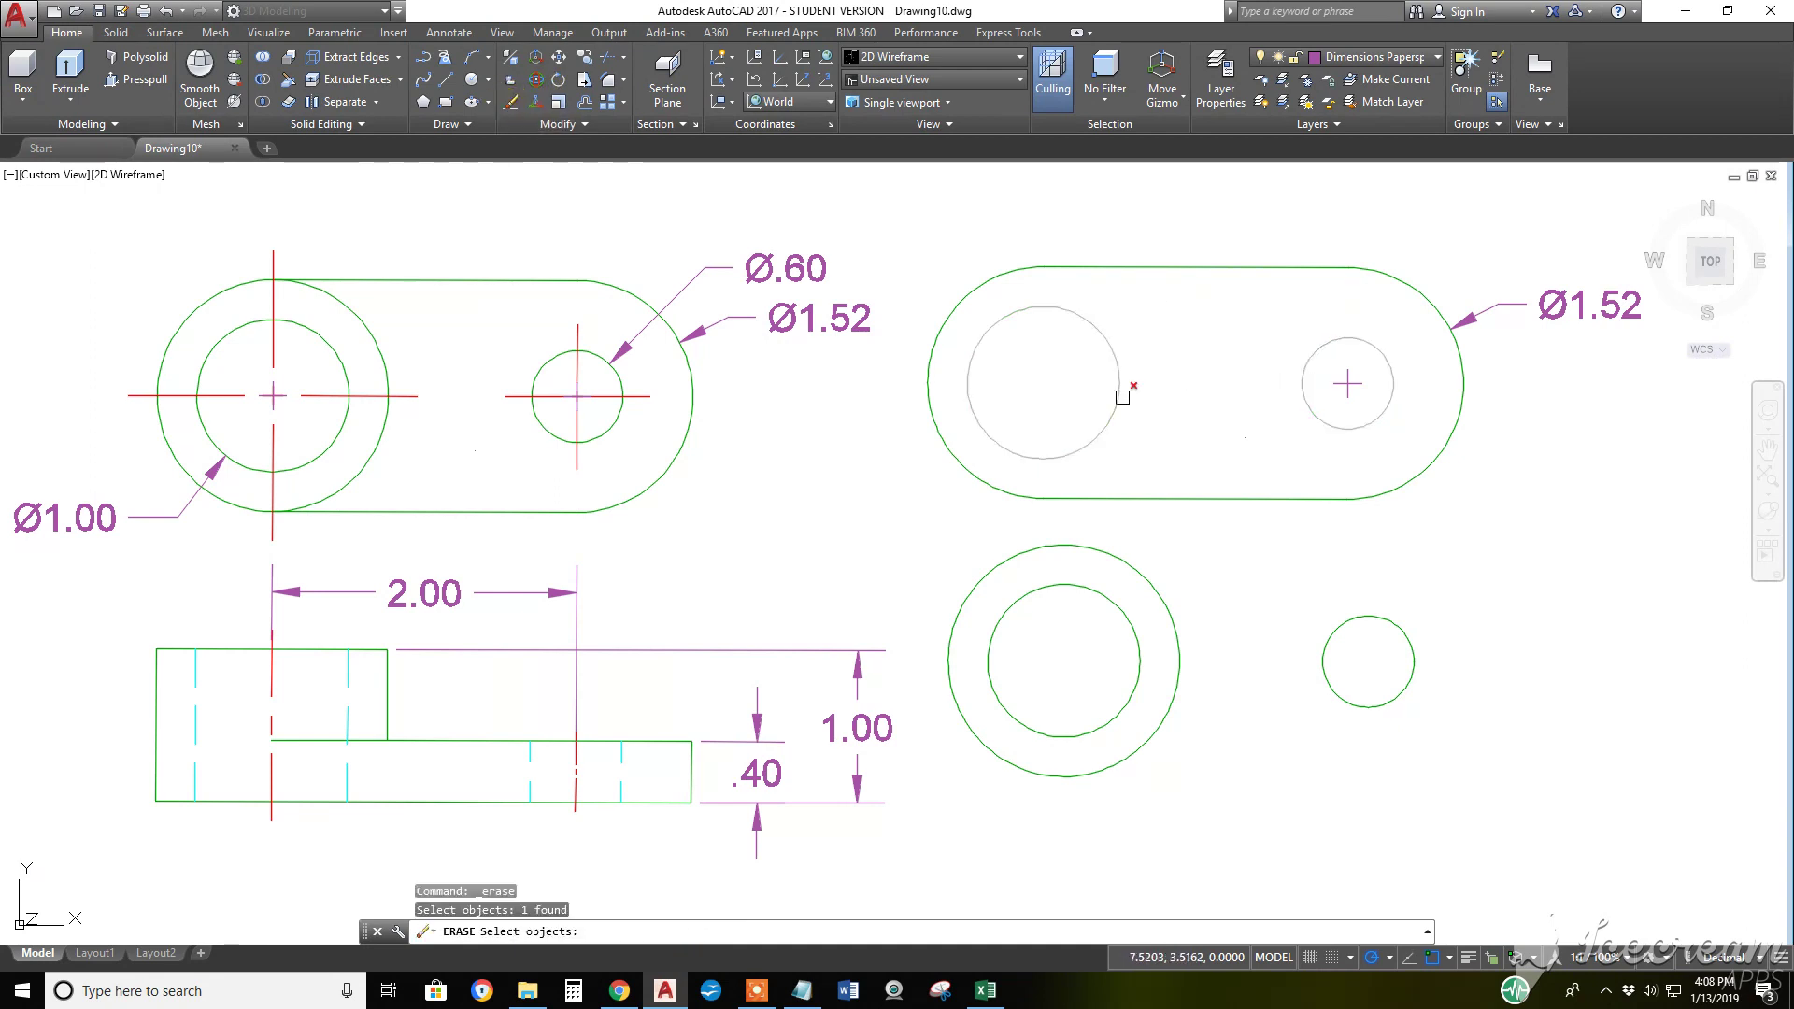
click(1124, 392)
key(Return)
Check whether the lines and right arc of the copied outline are separate objects
click(1269, 499)
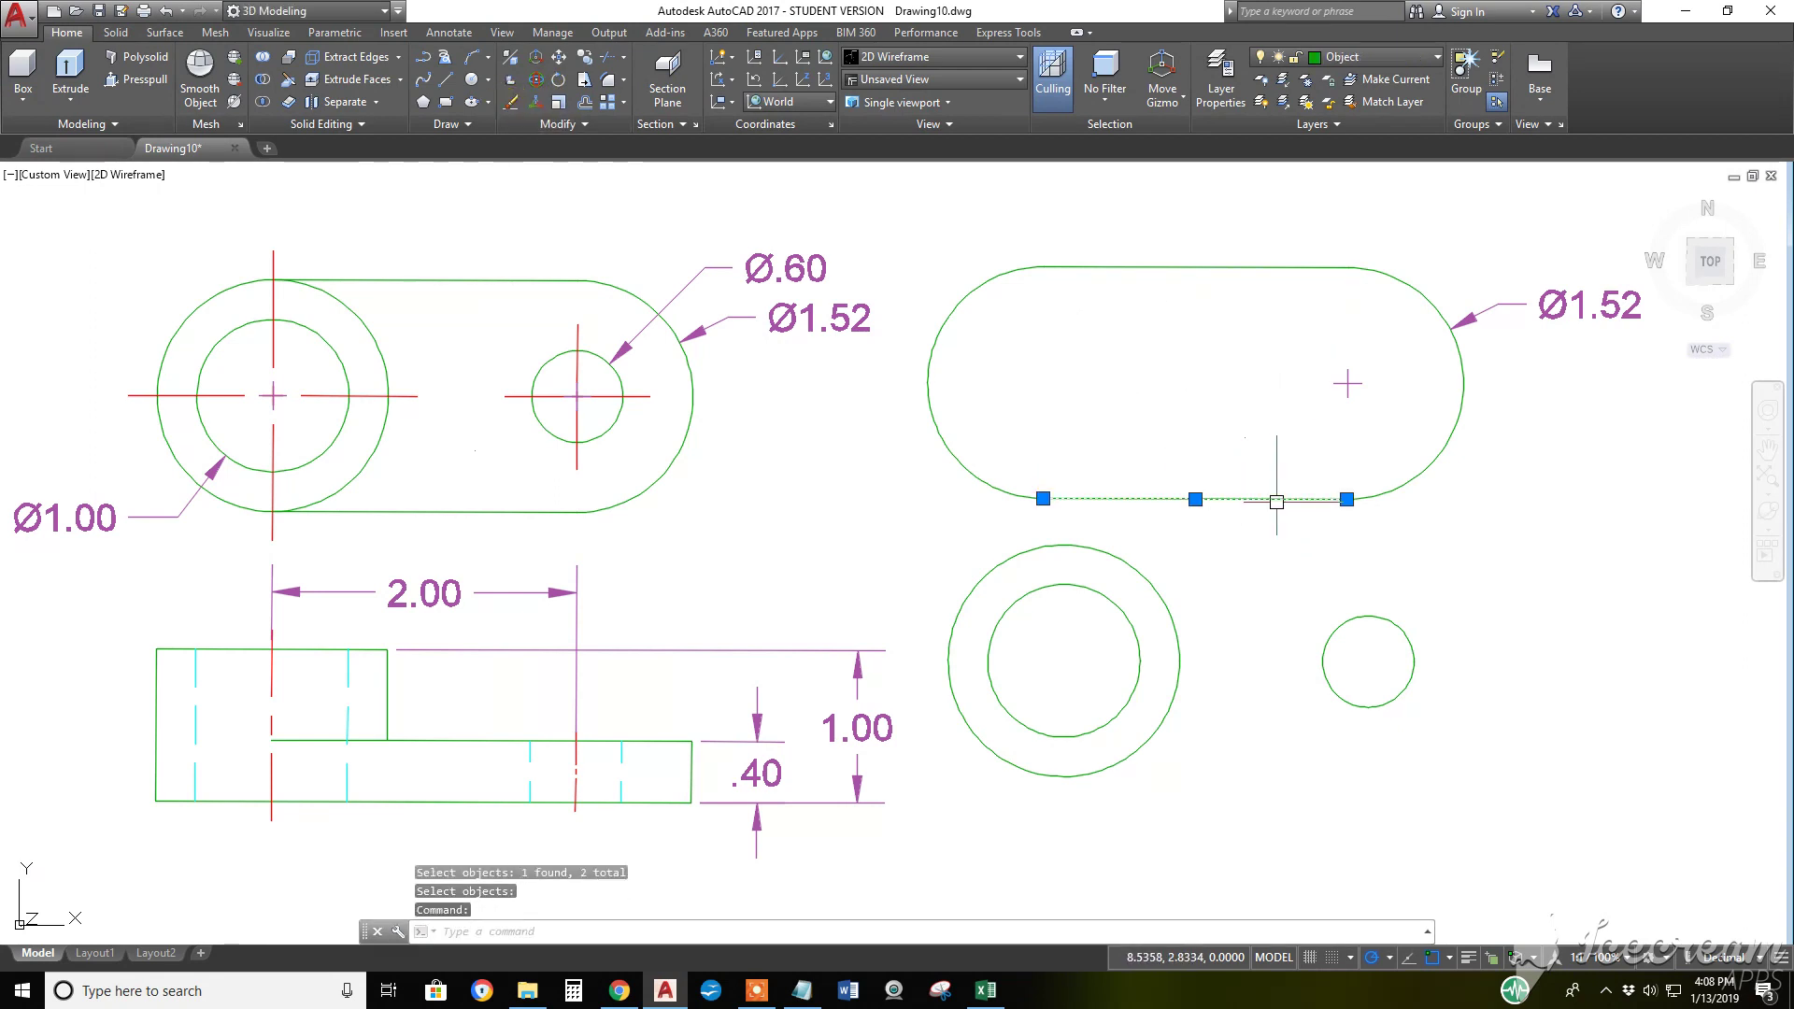
click(1437, 464)
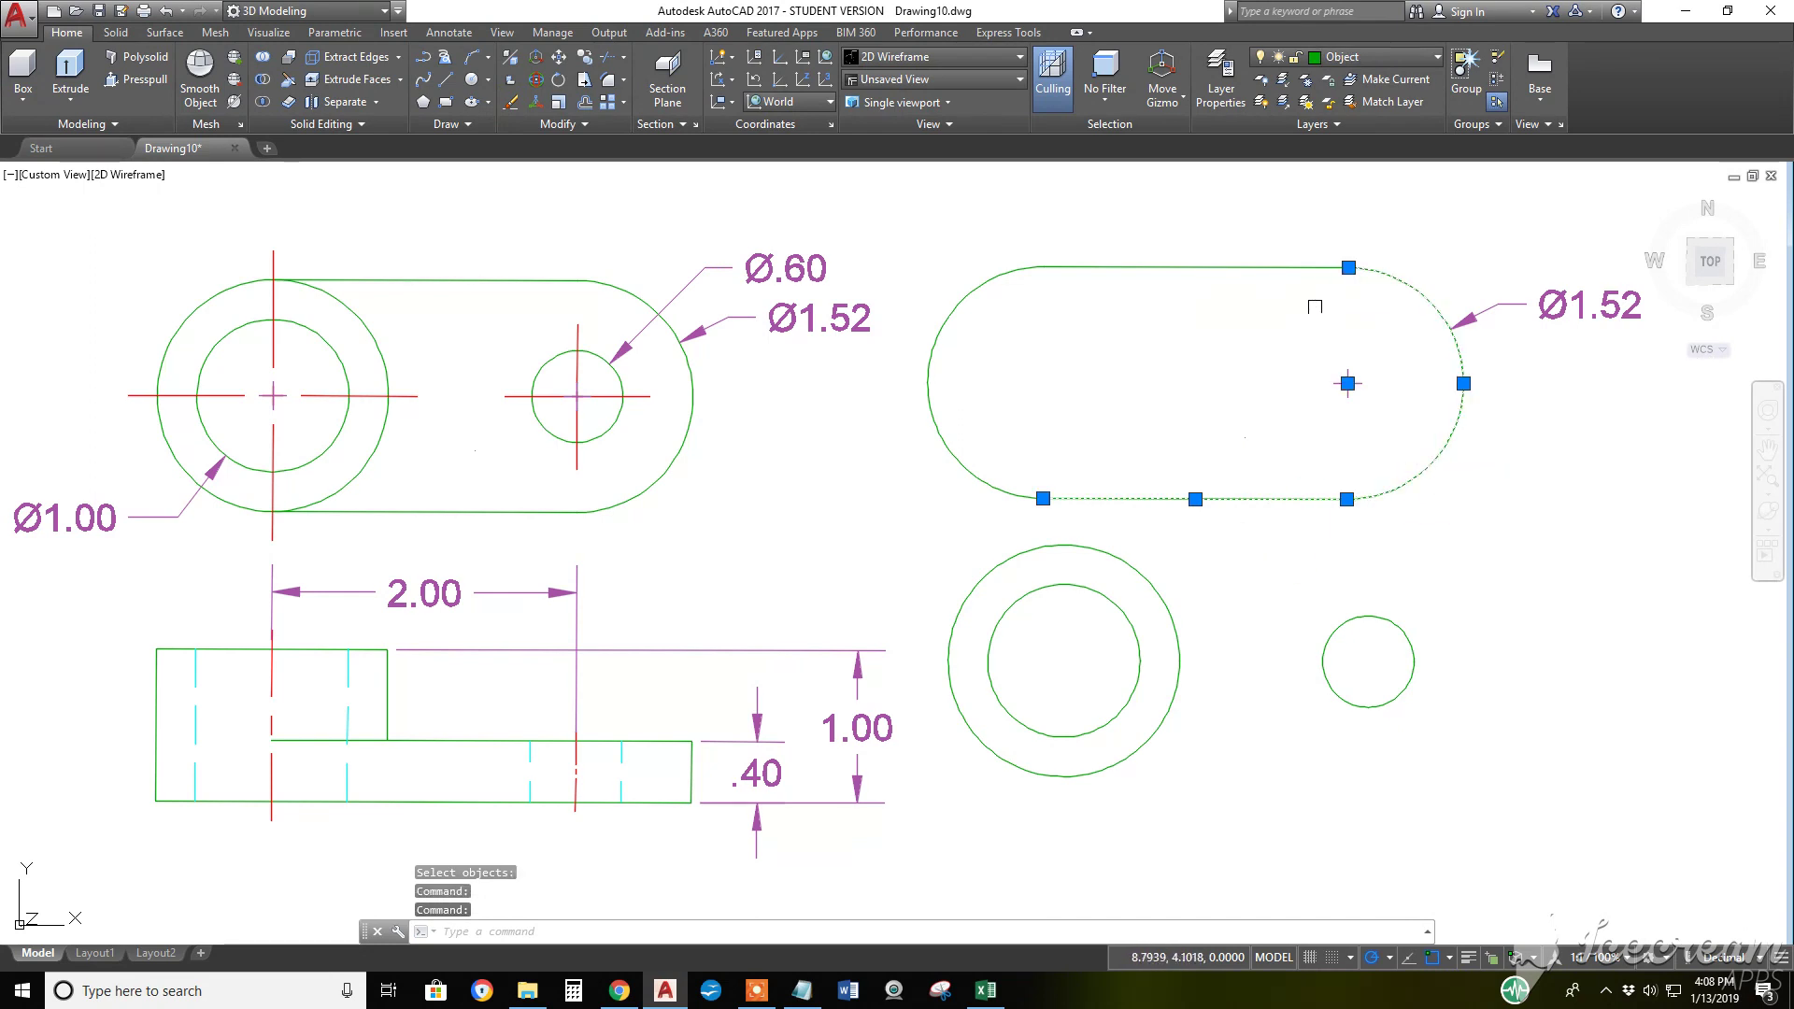
click(1241, 268)
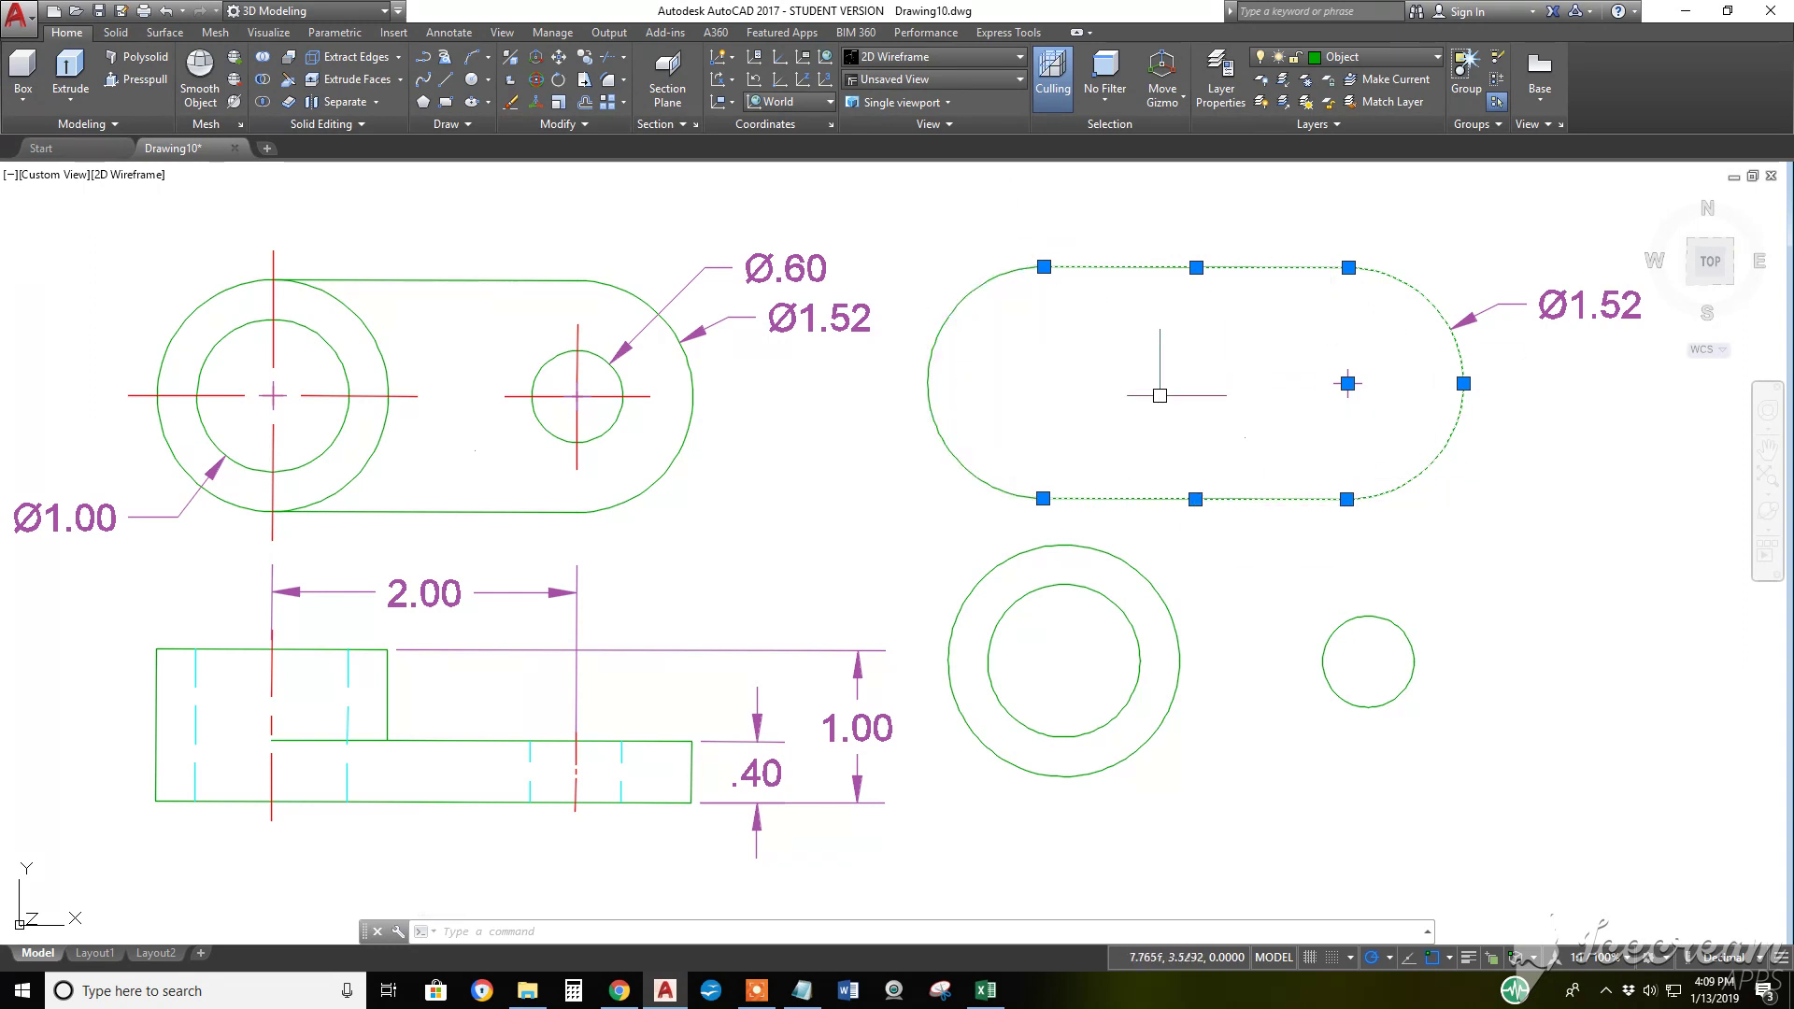
key(Escape)
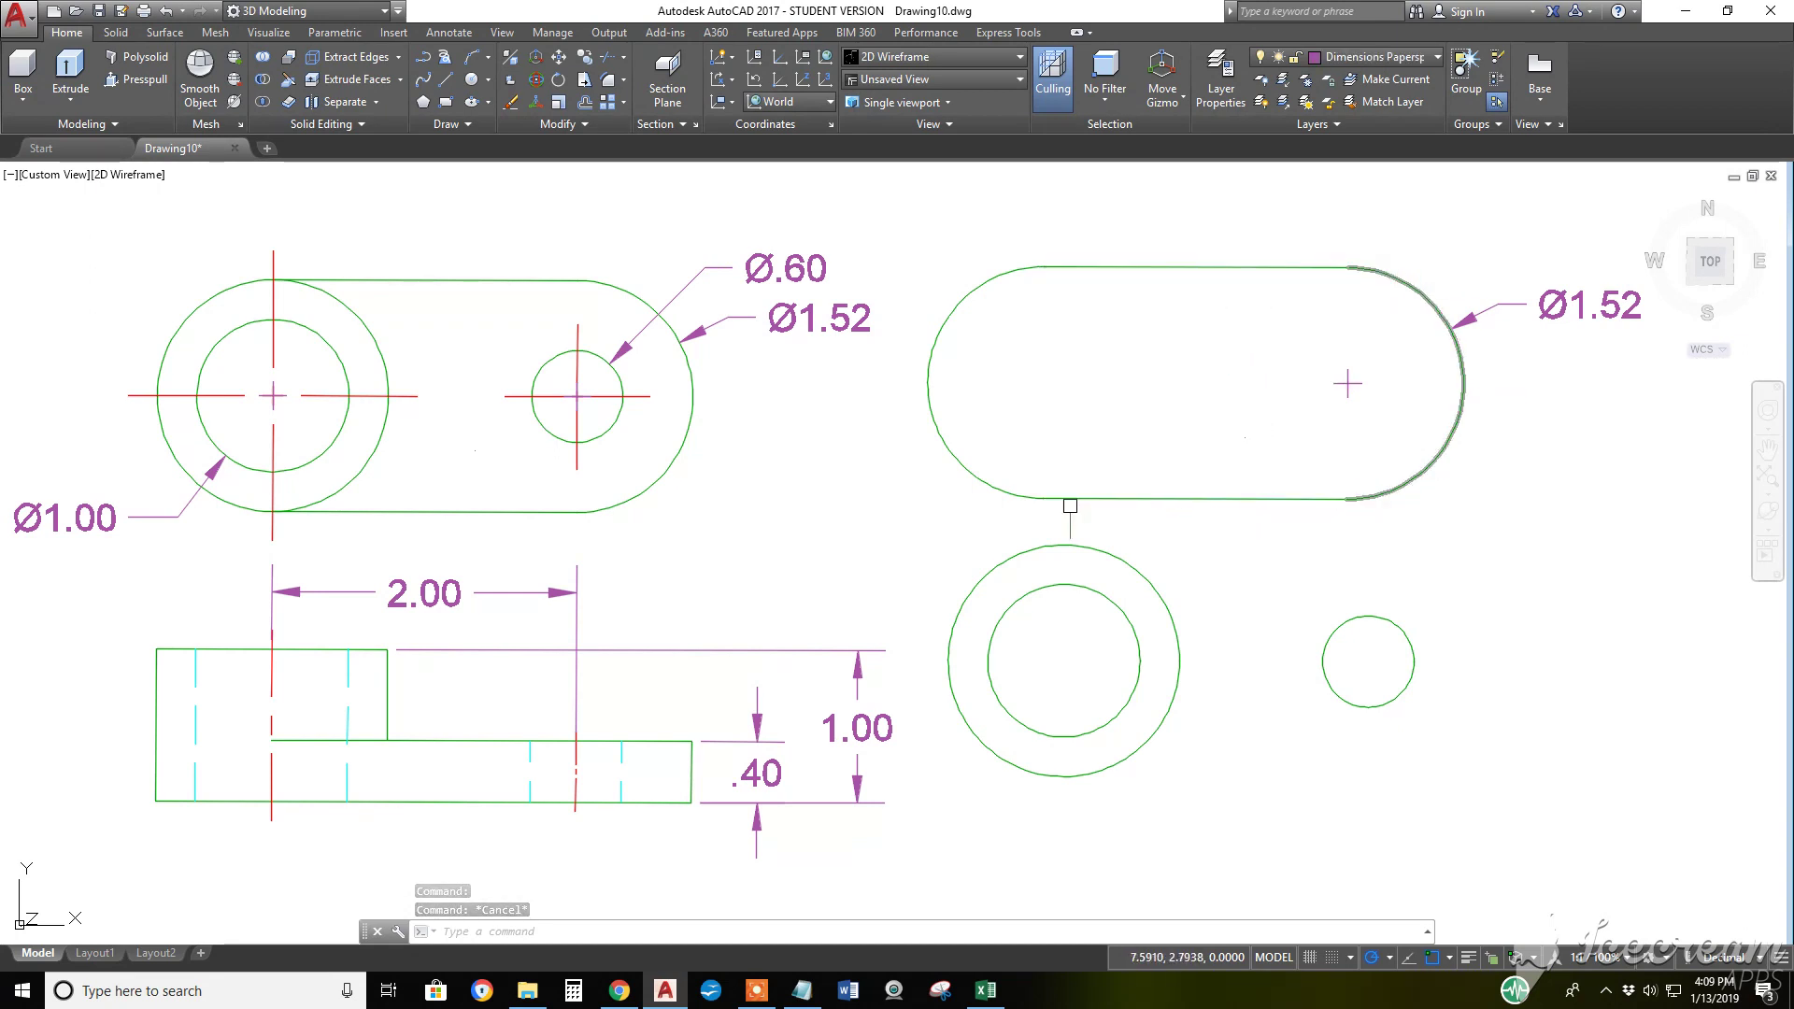
Convert the outline's upper line to a polyline with Edit Polyline and join the remaining line and arcs to it
click(581, 125)
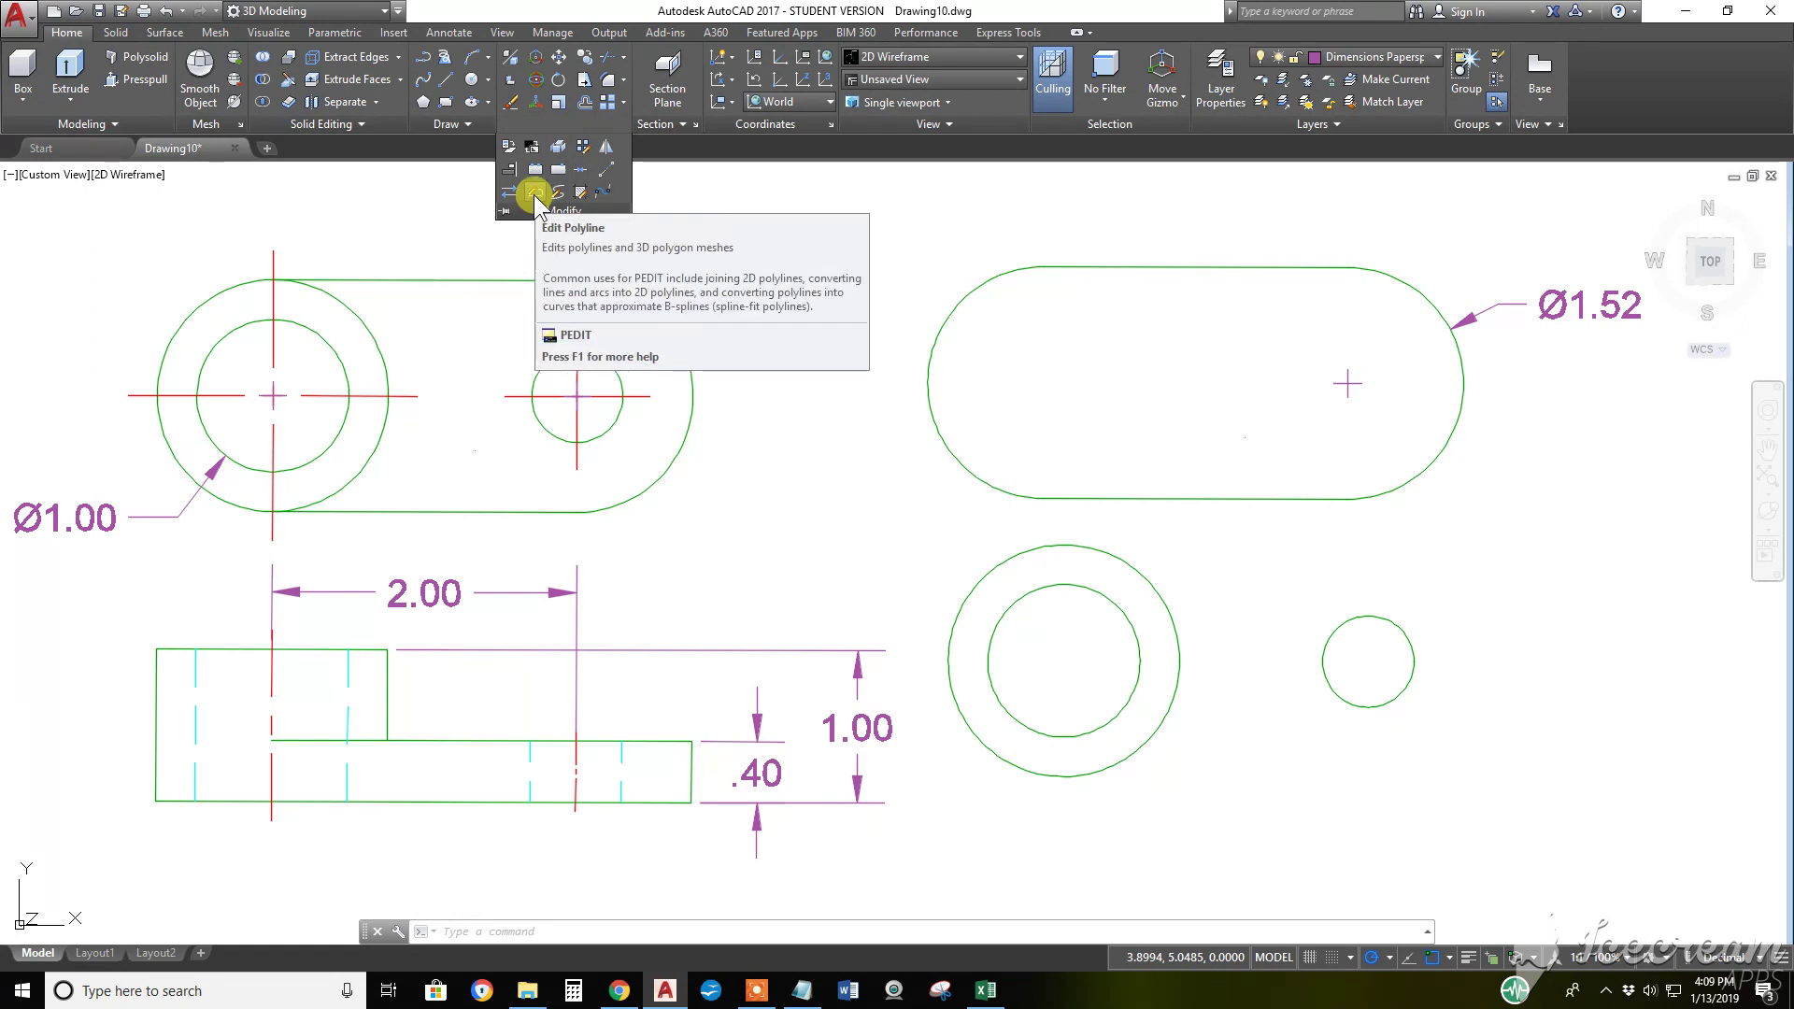
click(536, 193)
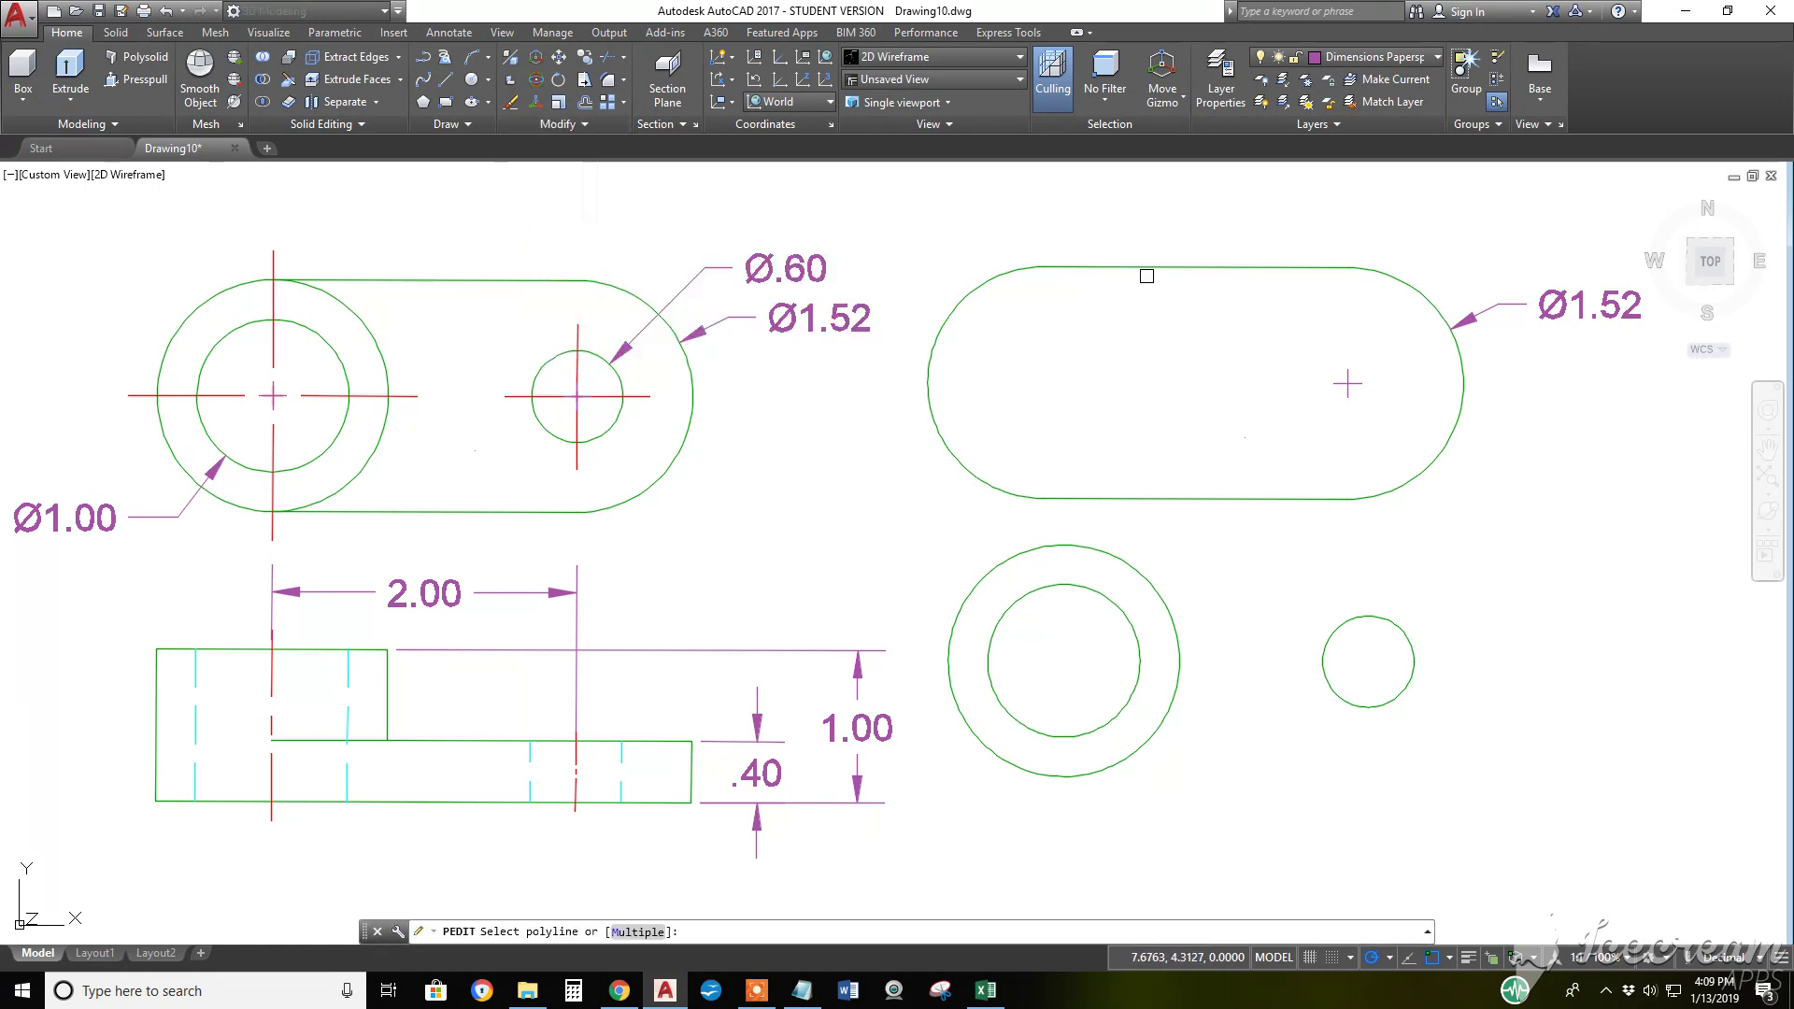
click(1150, 270)
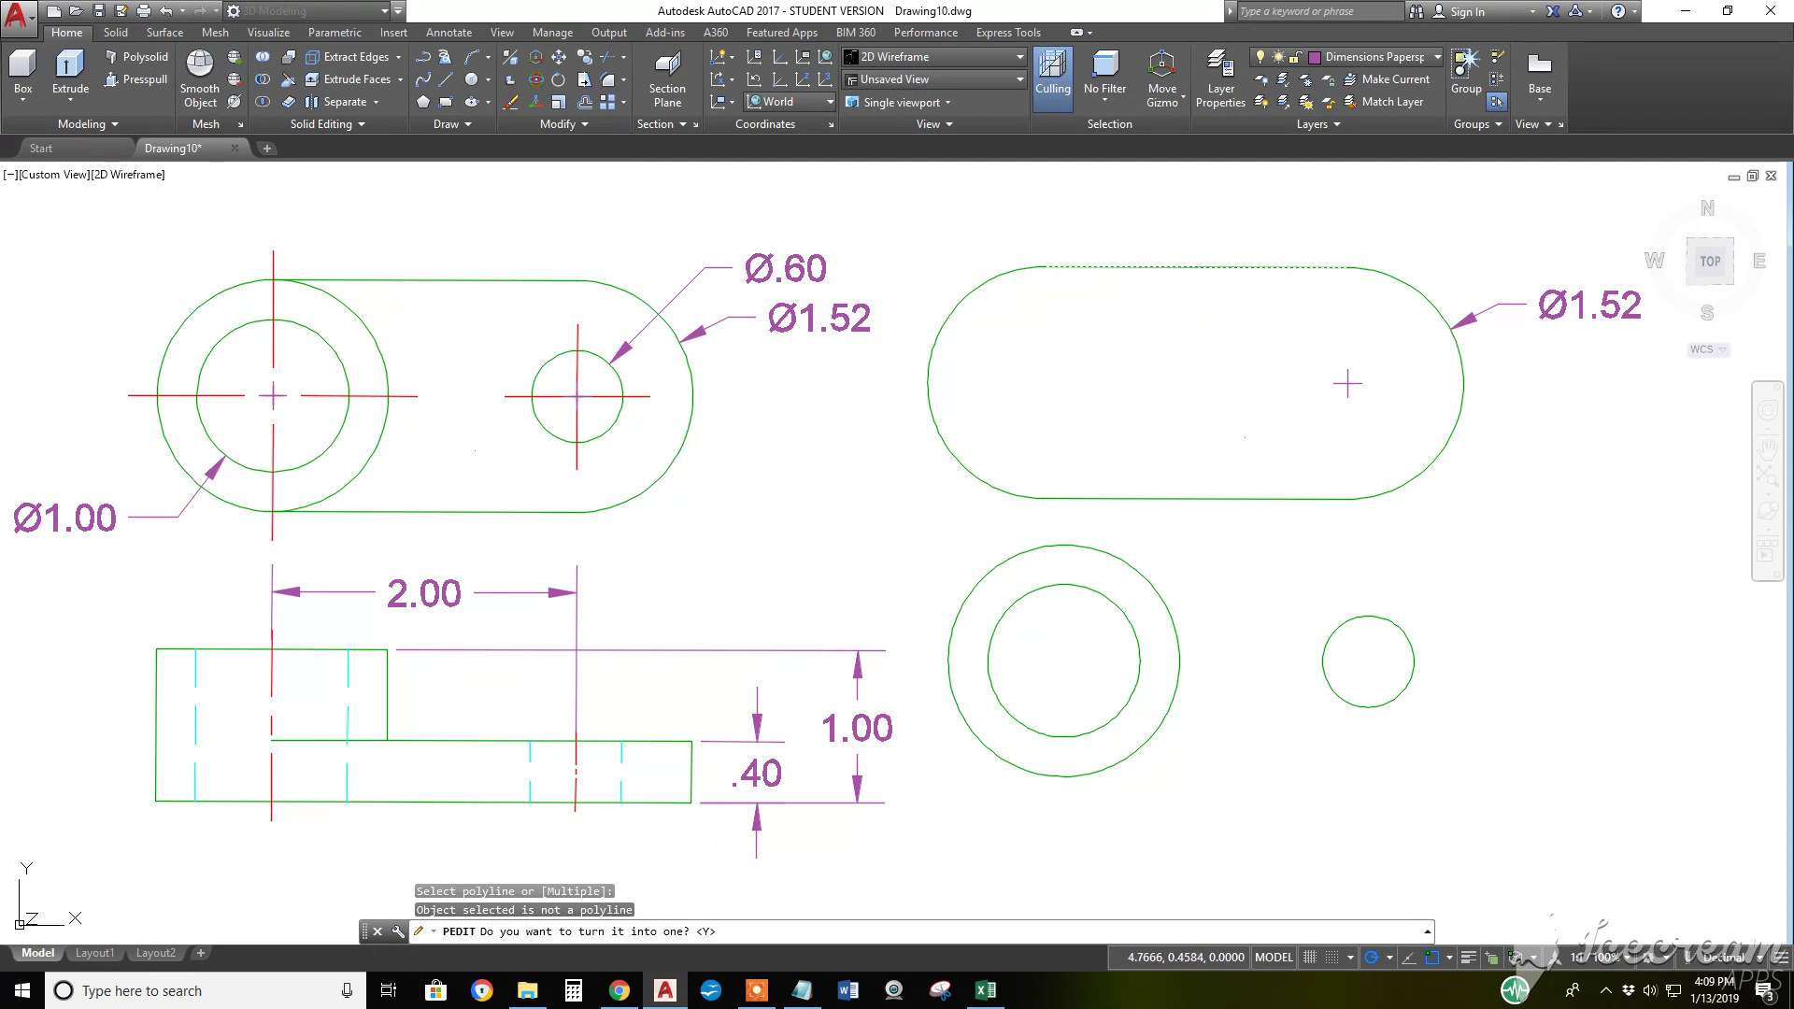
key(Return)
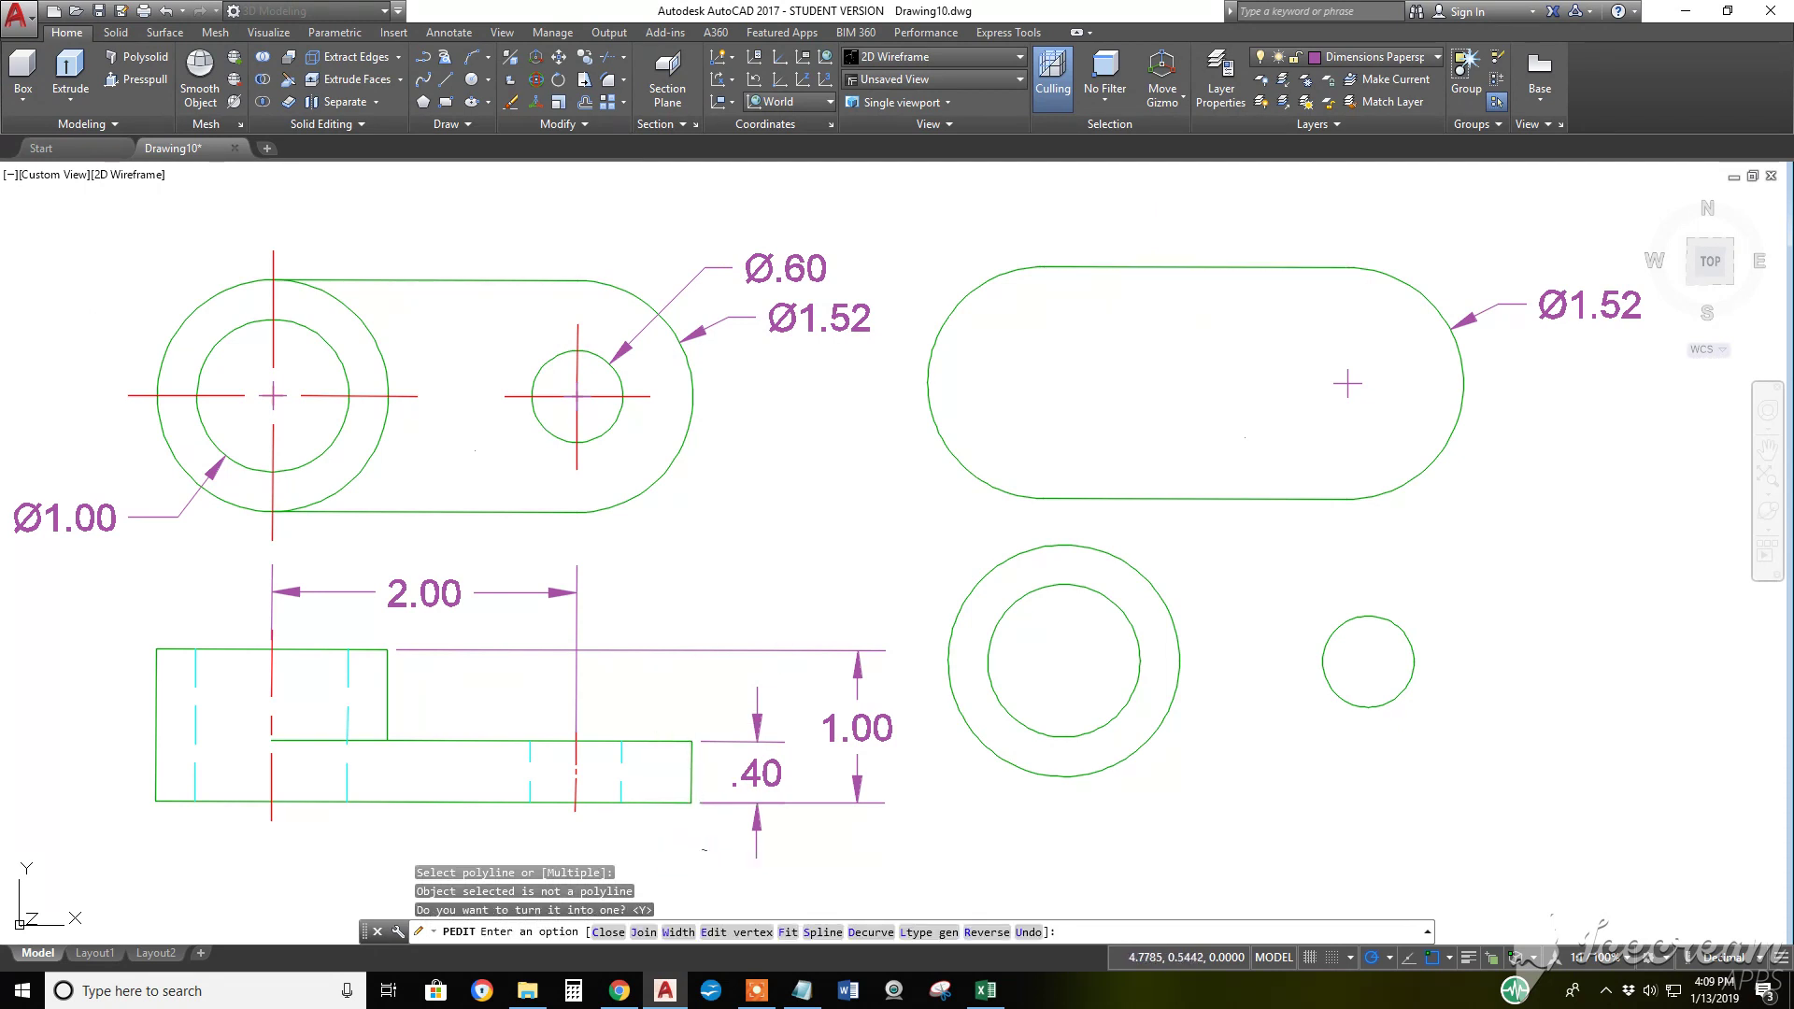
click(645, 933)
click(1616, 777)
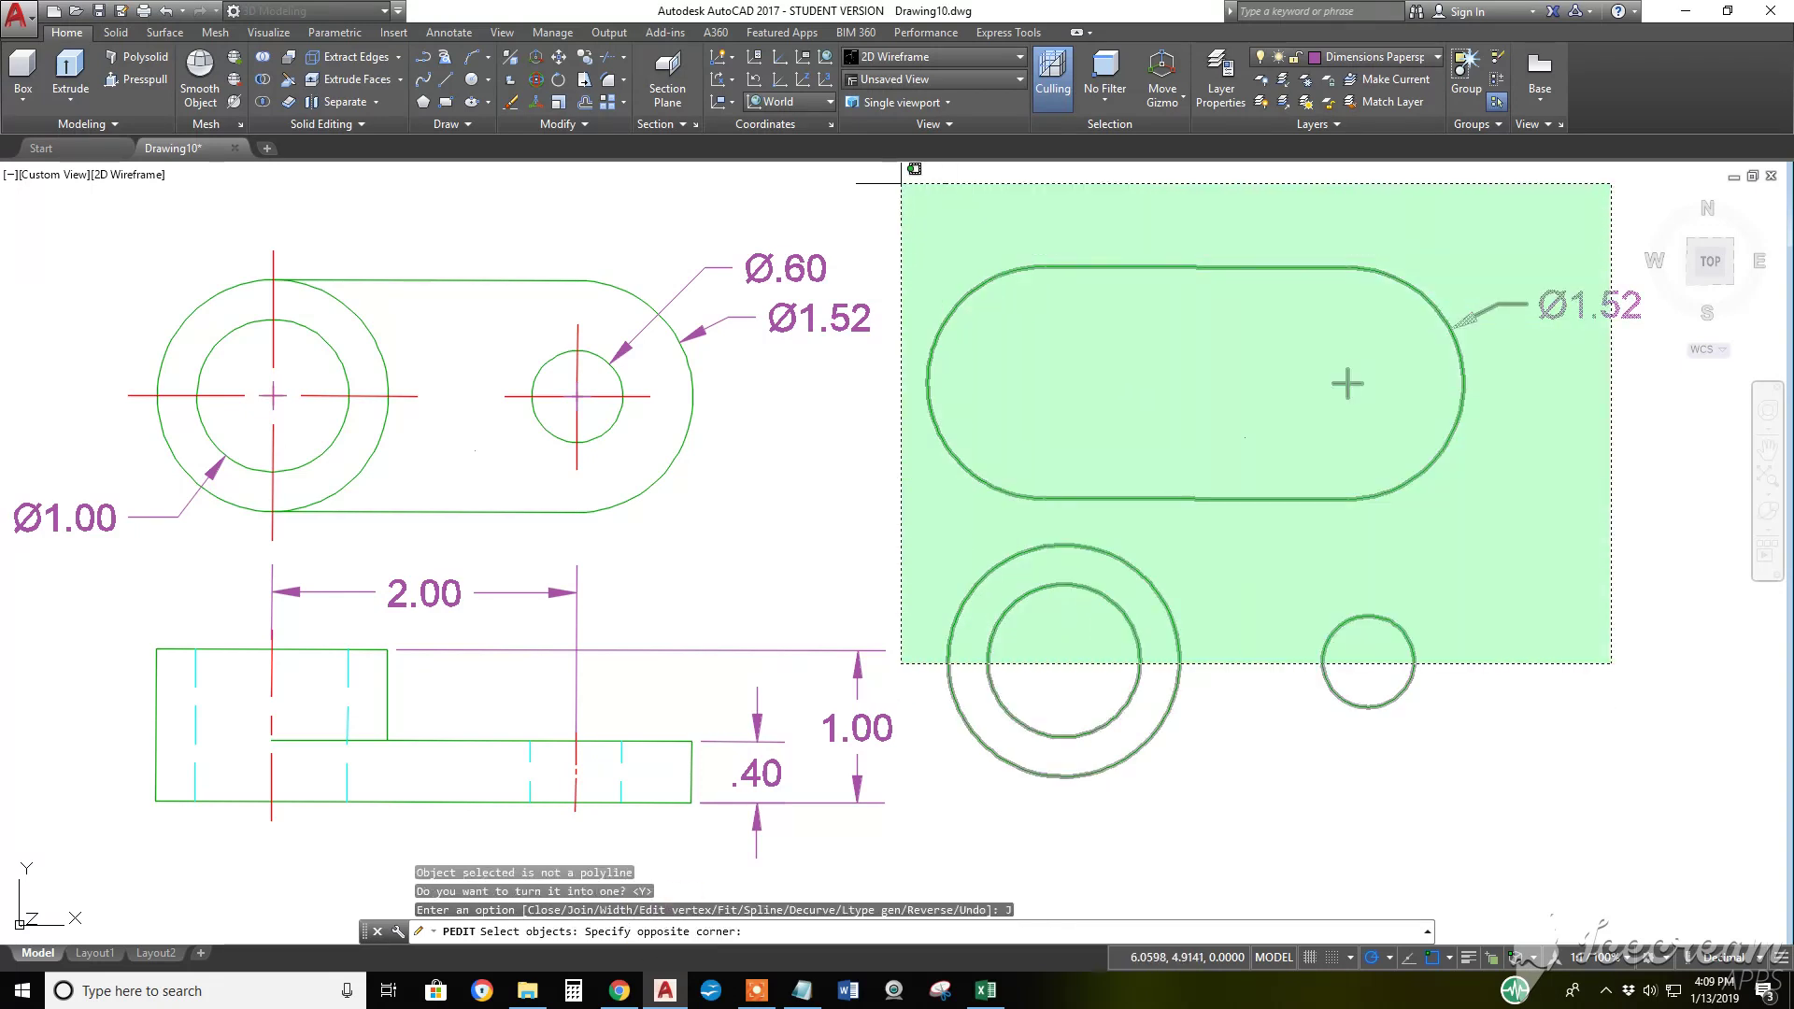
click(897, 178)
key(Return)
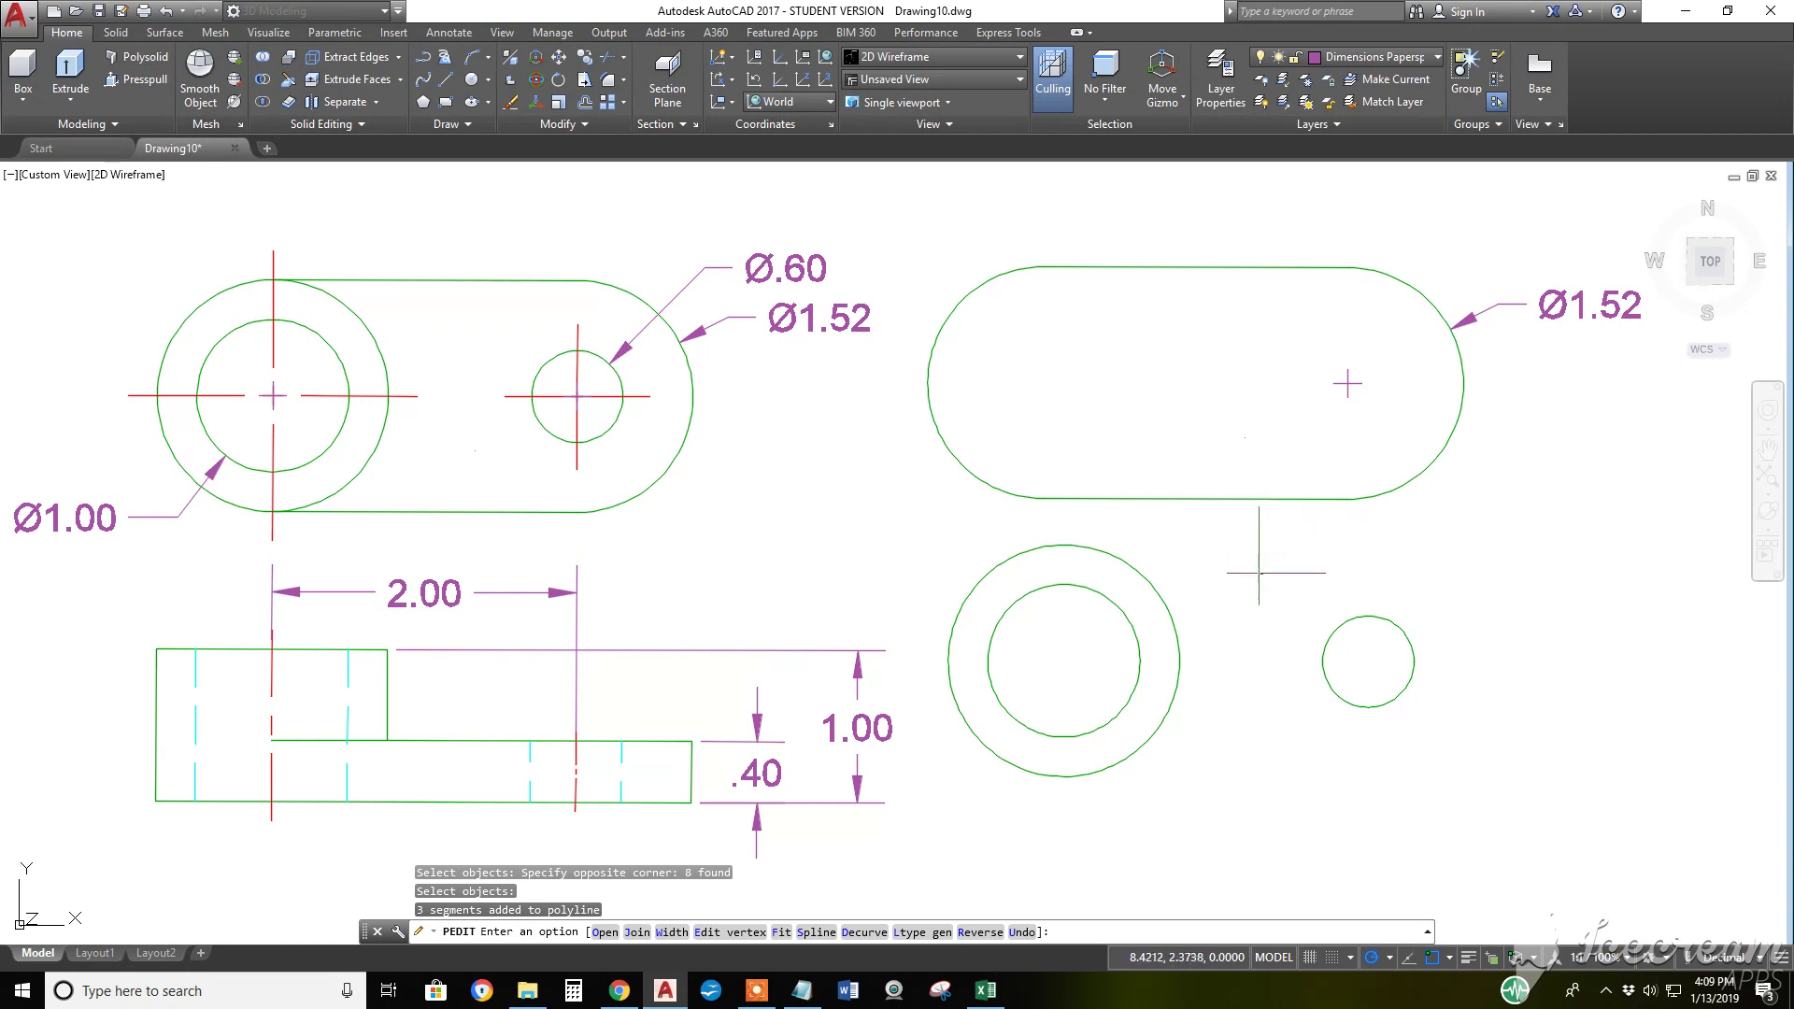
key(Return)
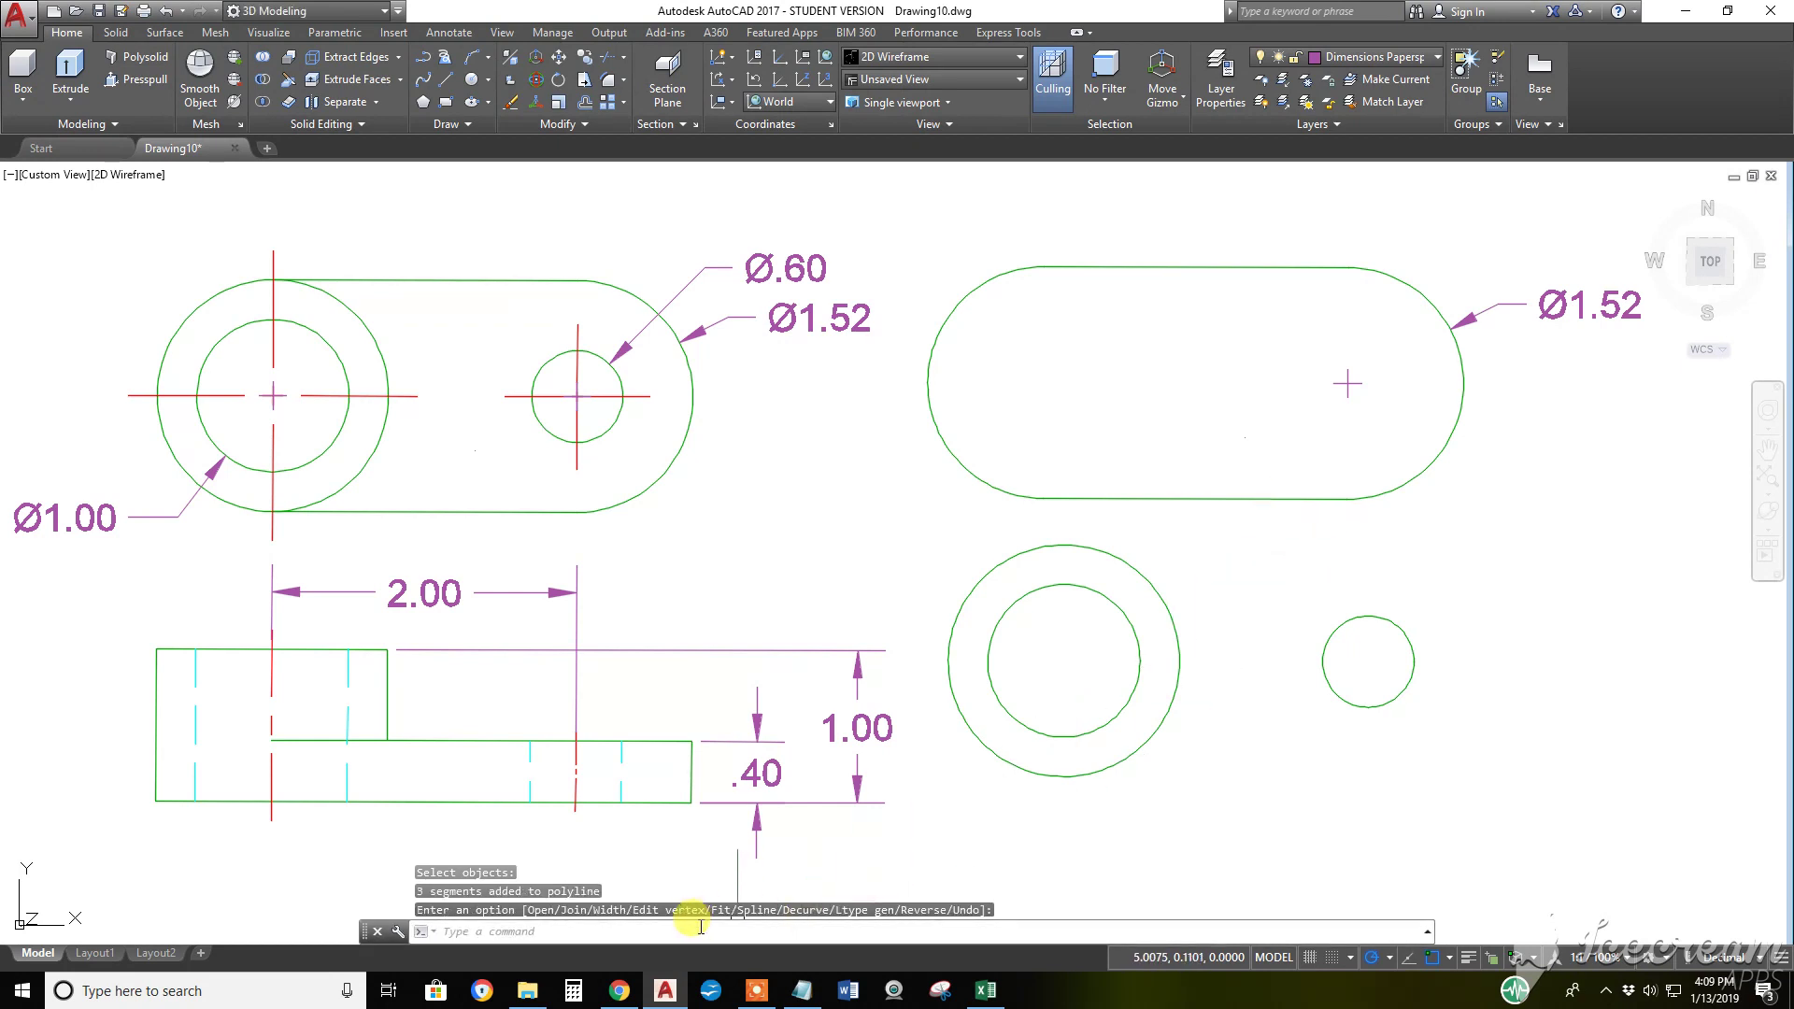
click(1282, 500)
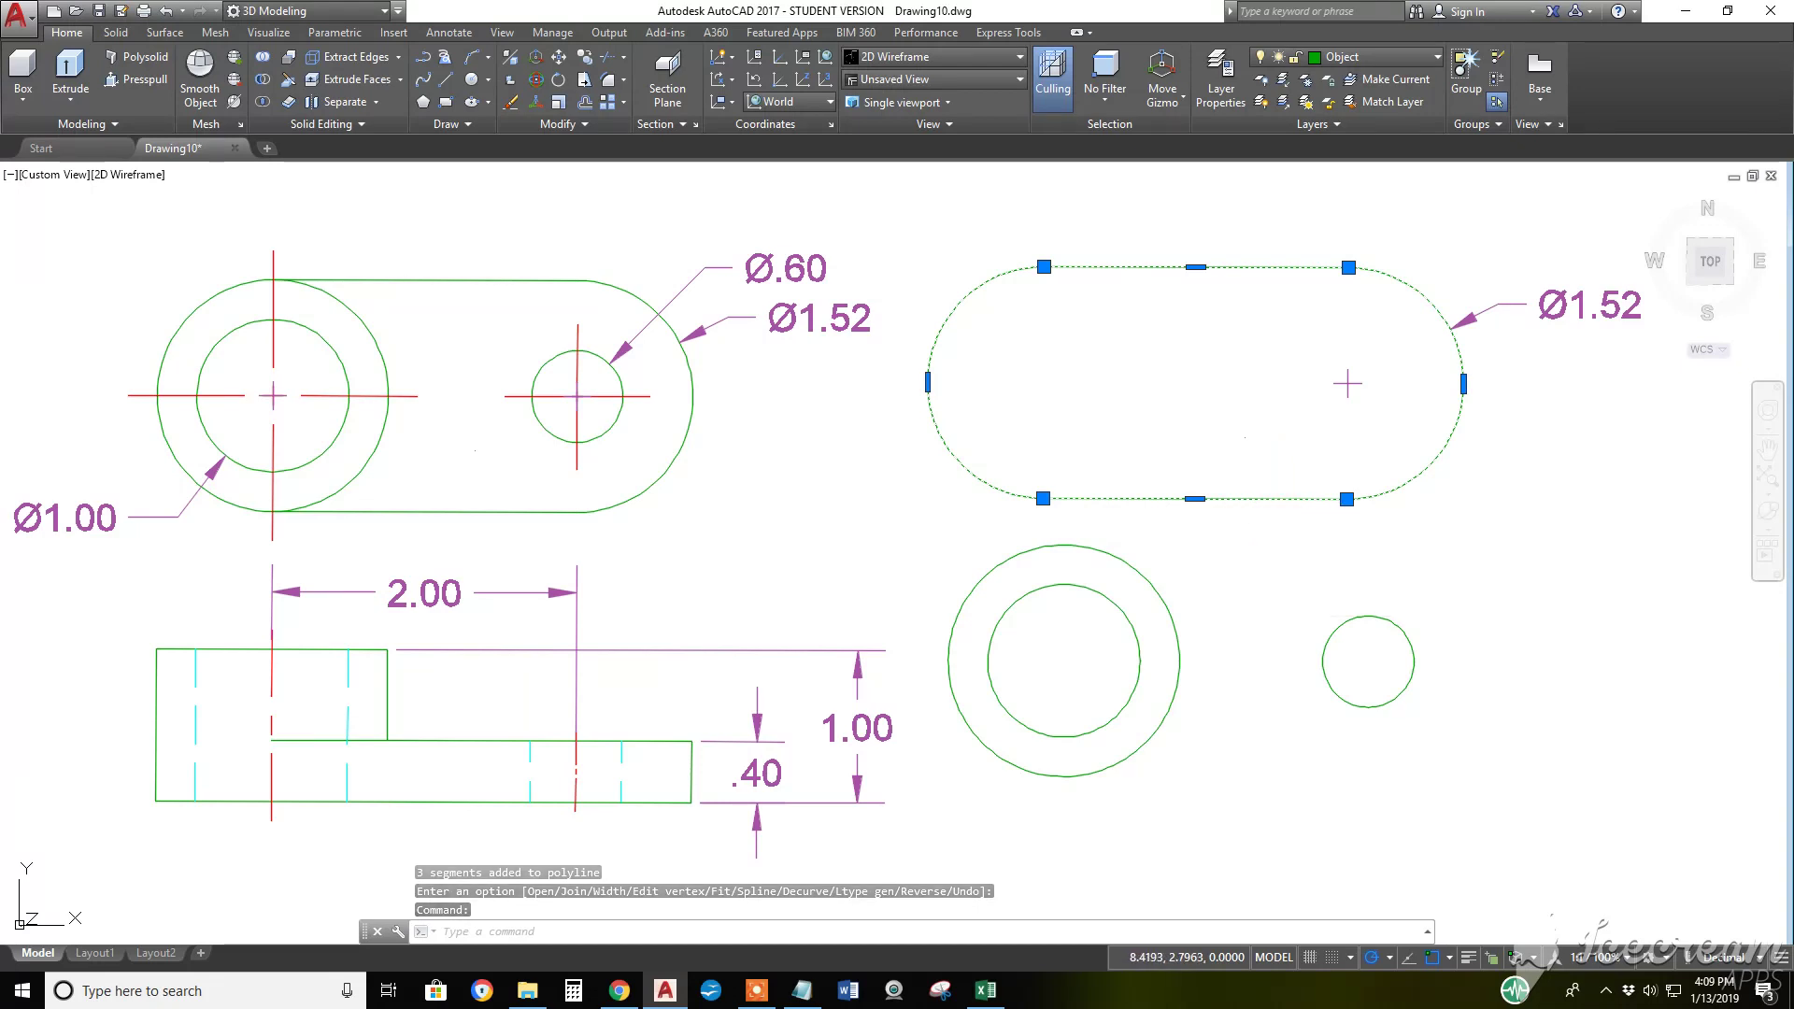
key(Escape)
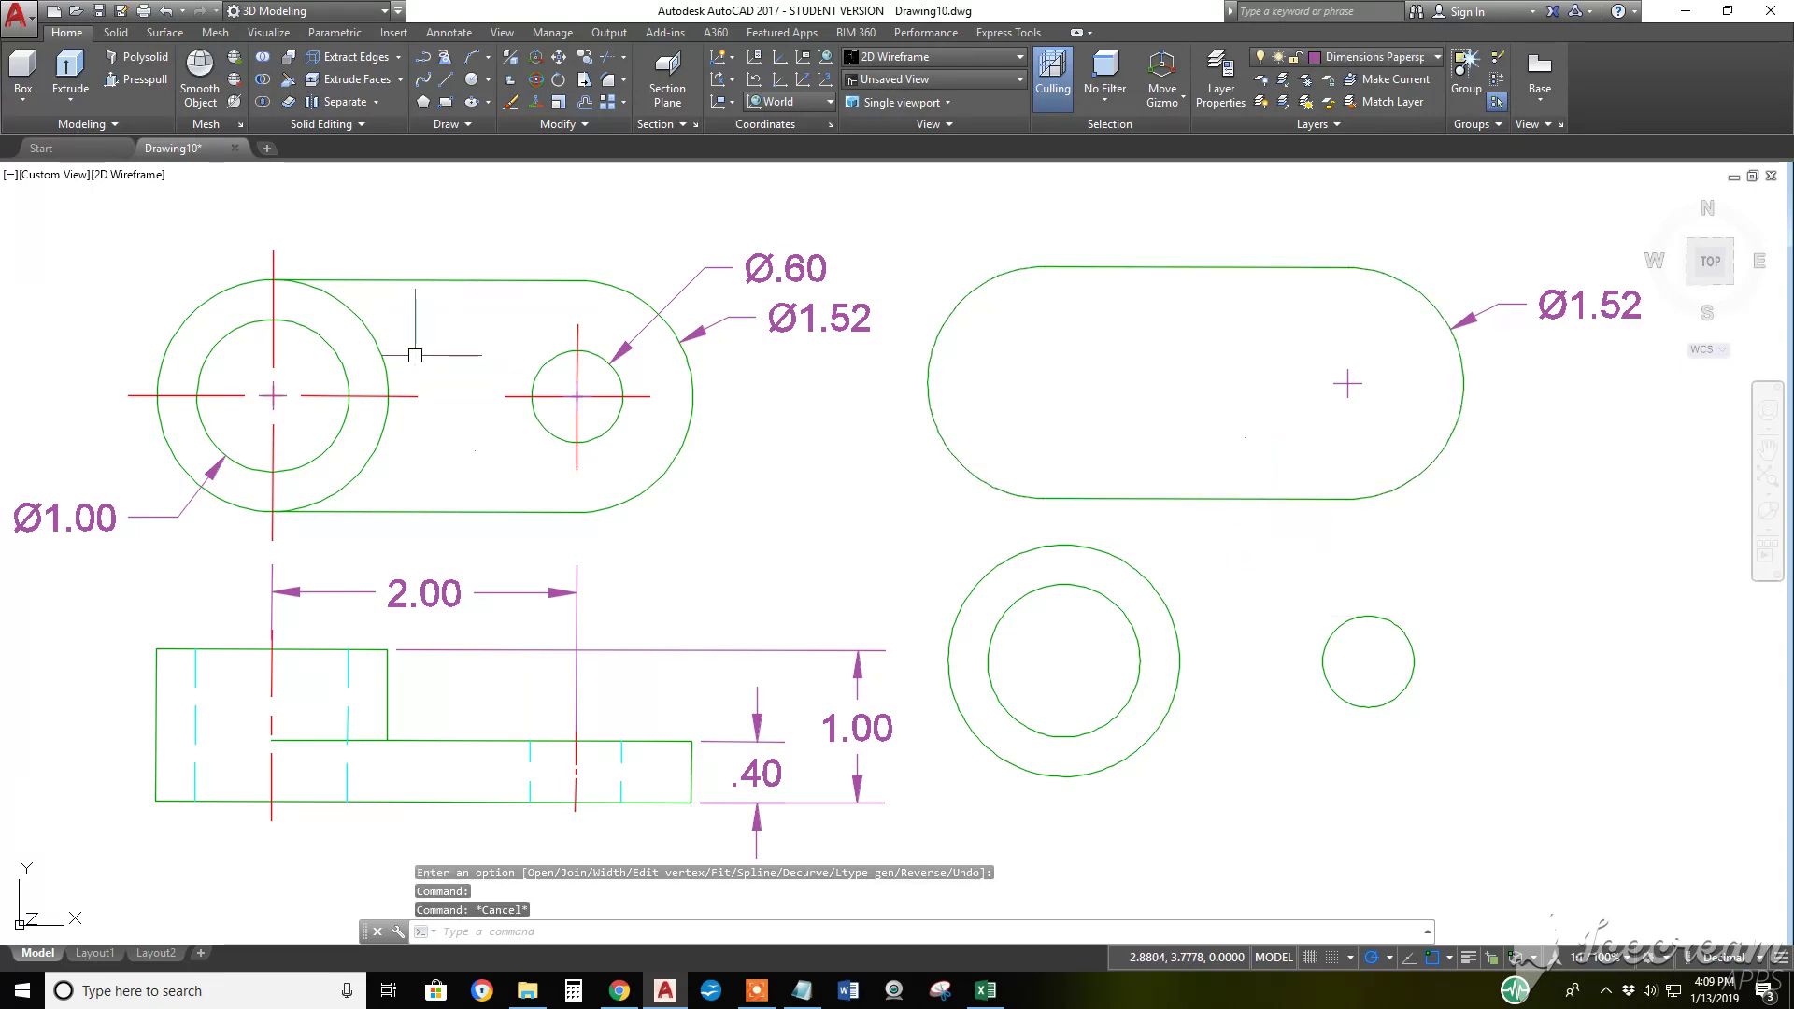
Extrude the joined slot outline as a solid to a height of .4
click(70, 67)
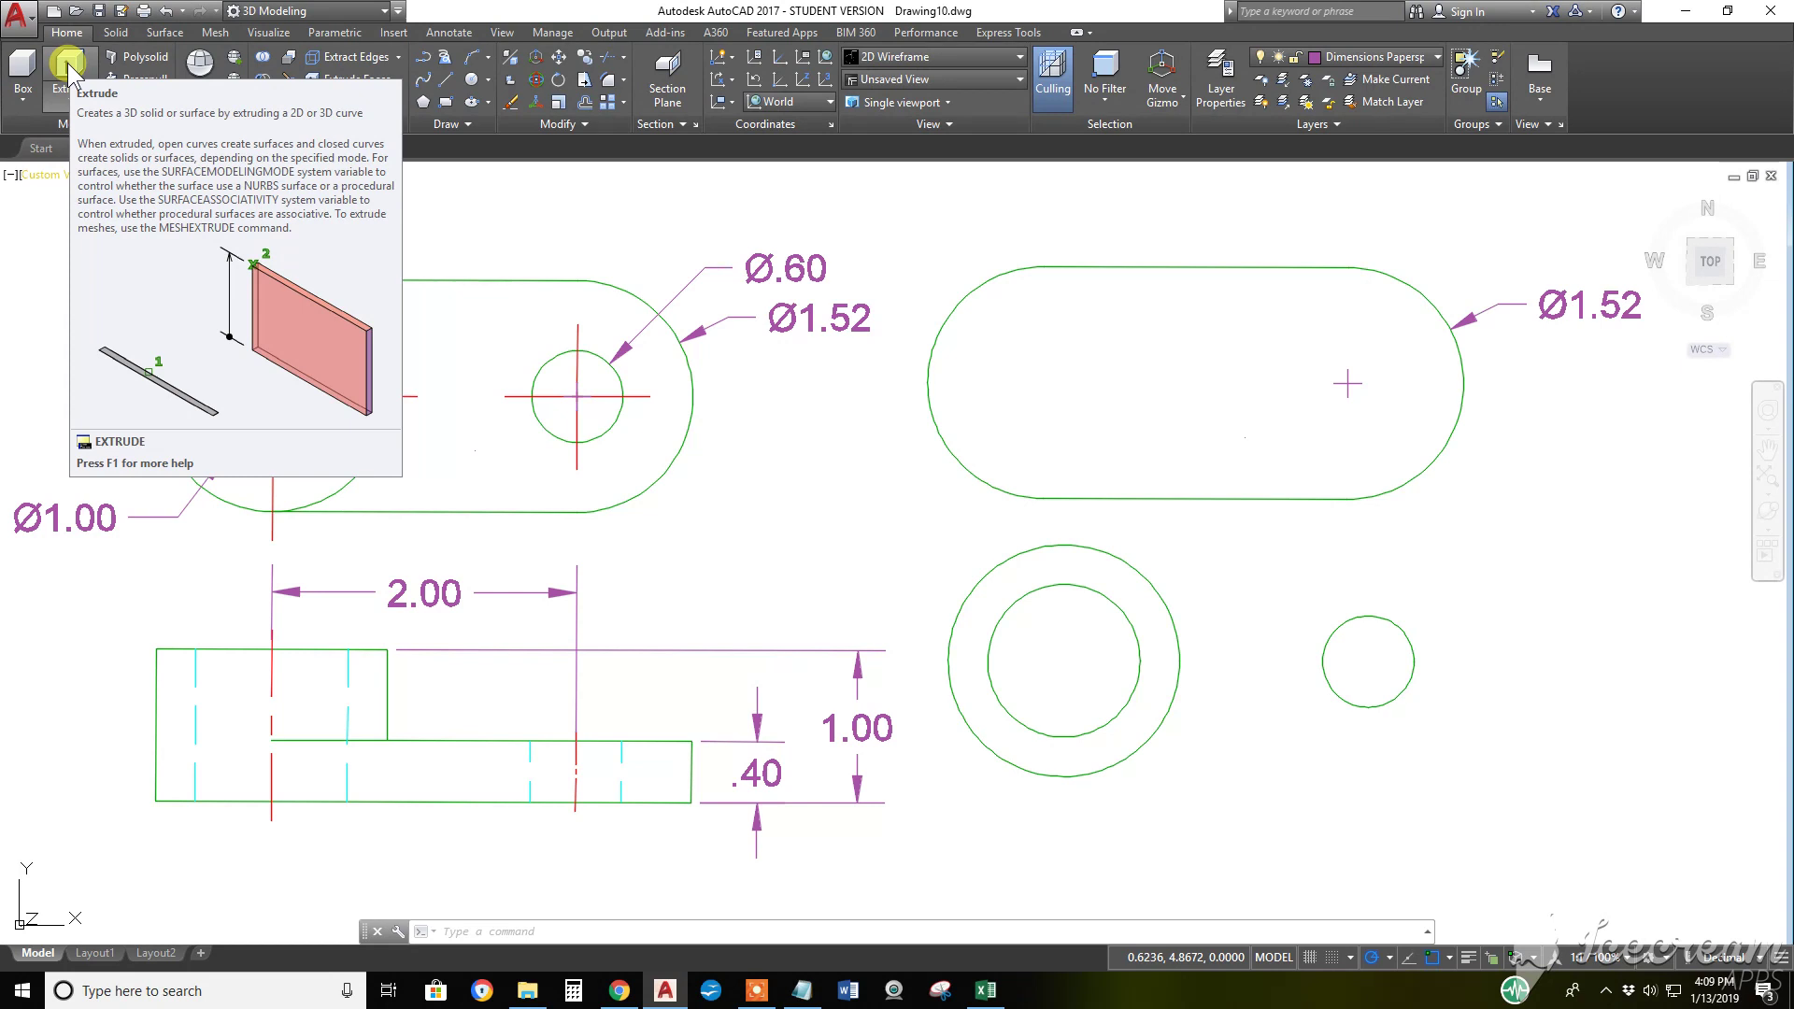
click(70, 70)
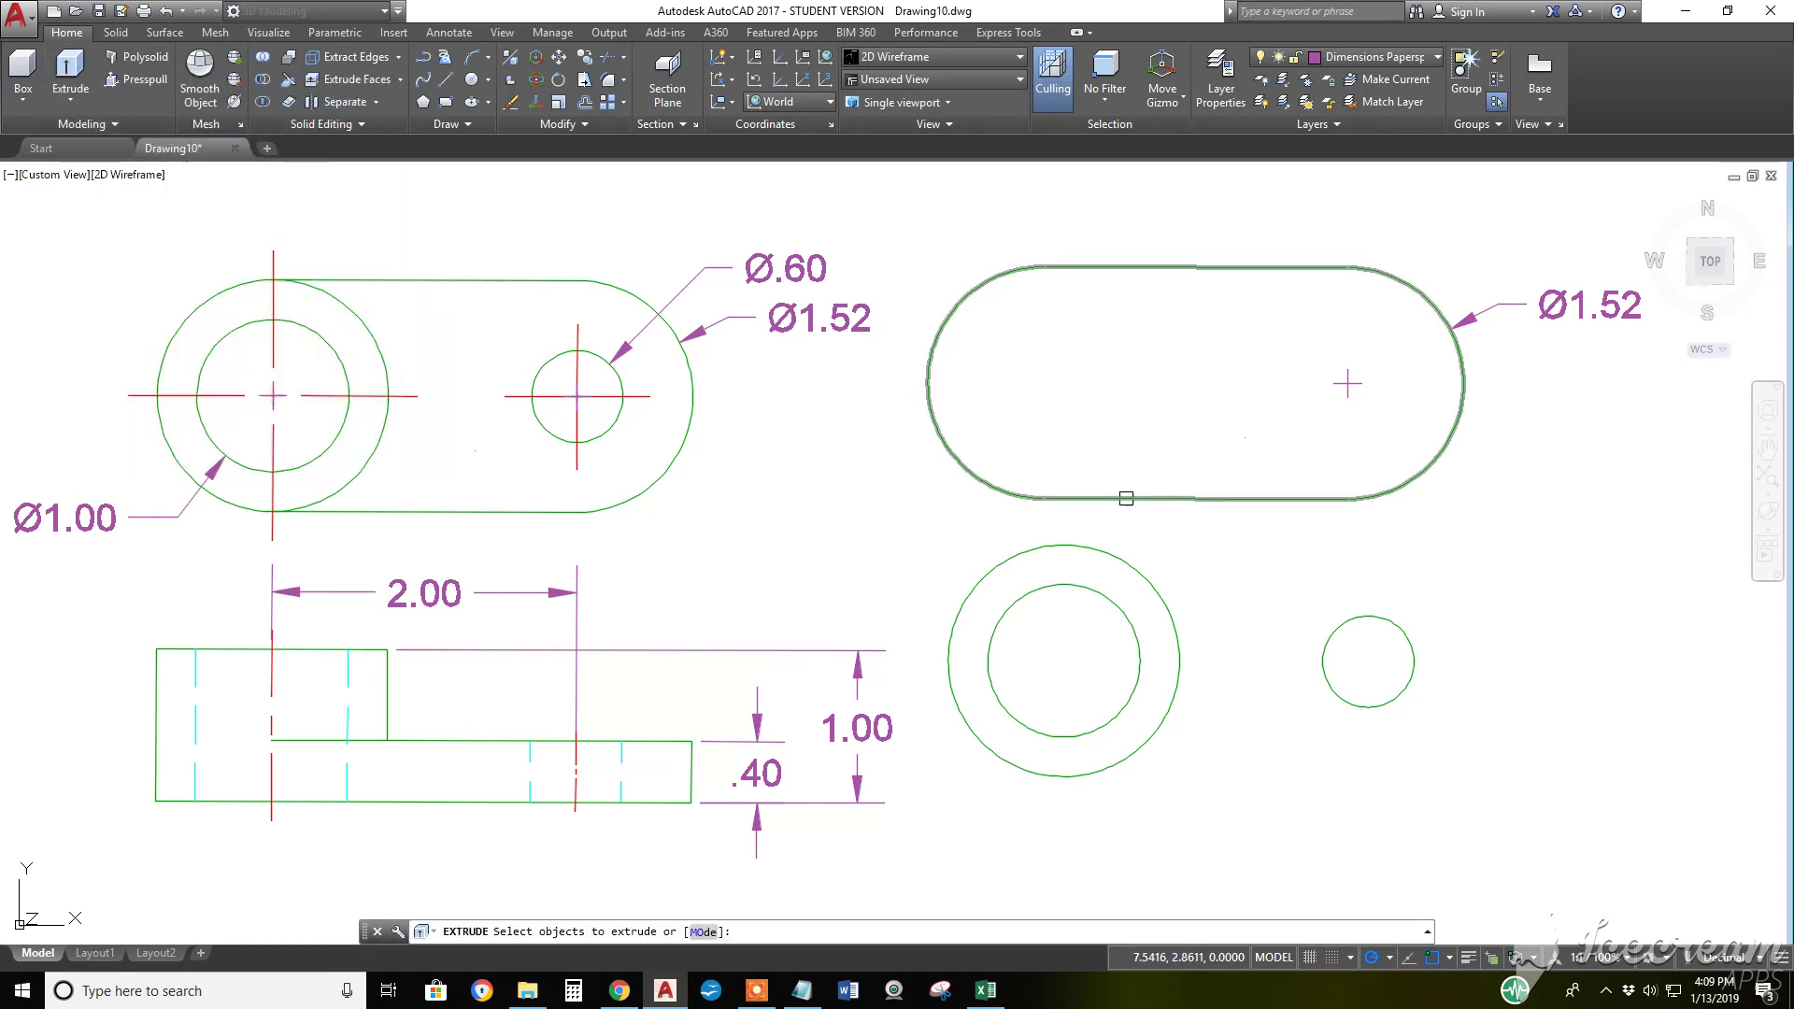
click(1126, 498)
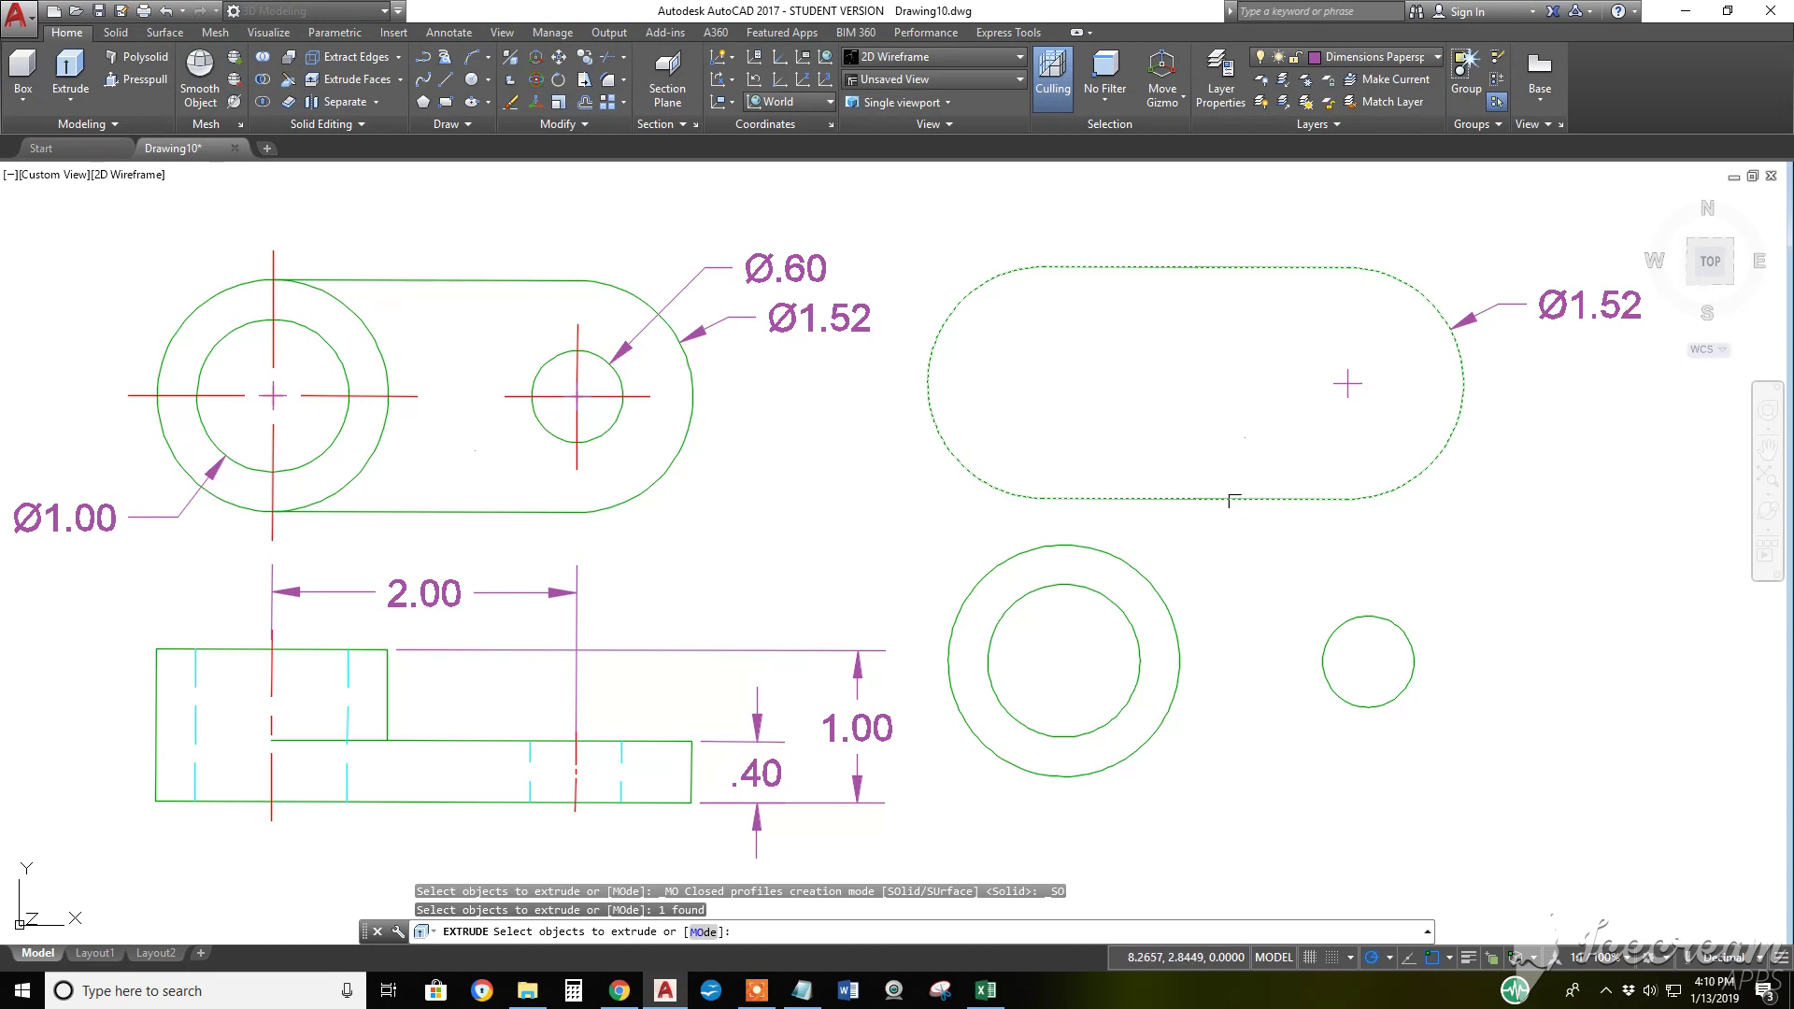
key(Return)
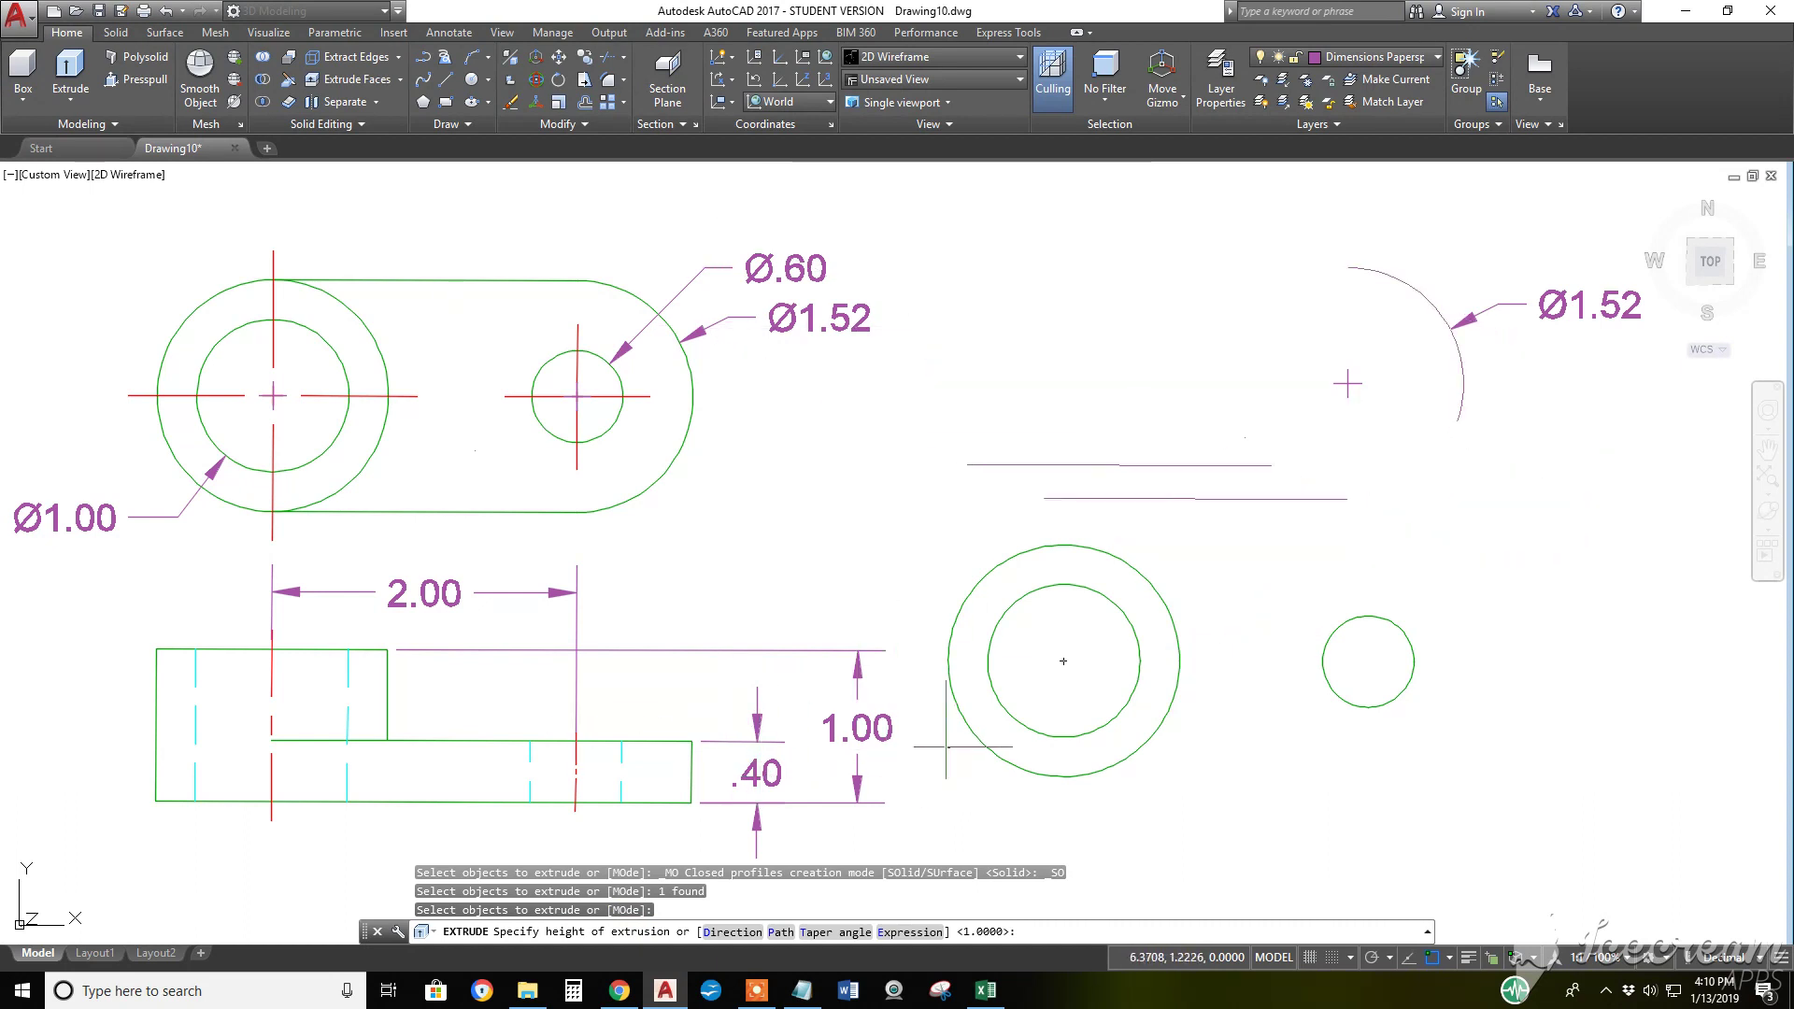
text(.4)
key(Return)
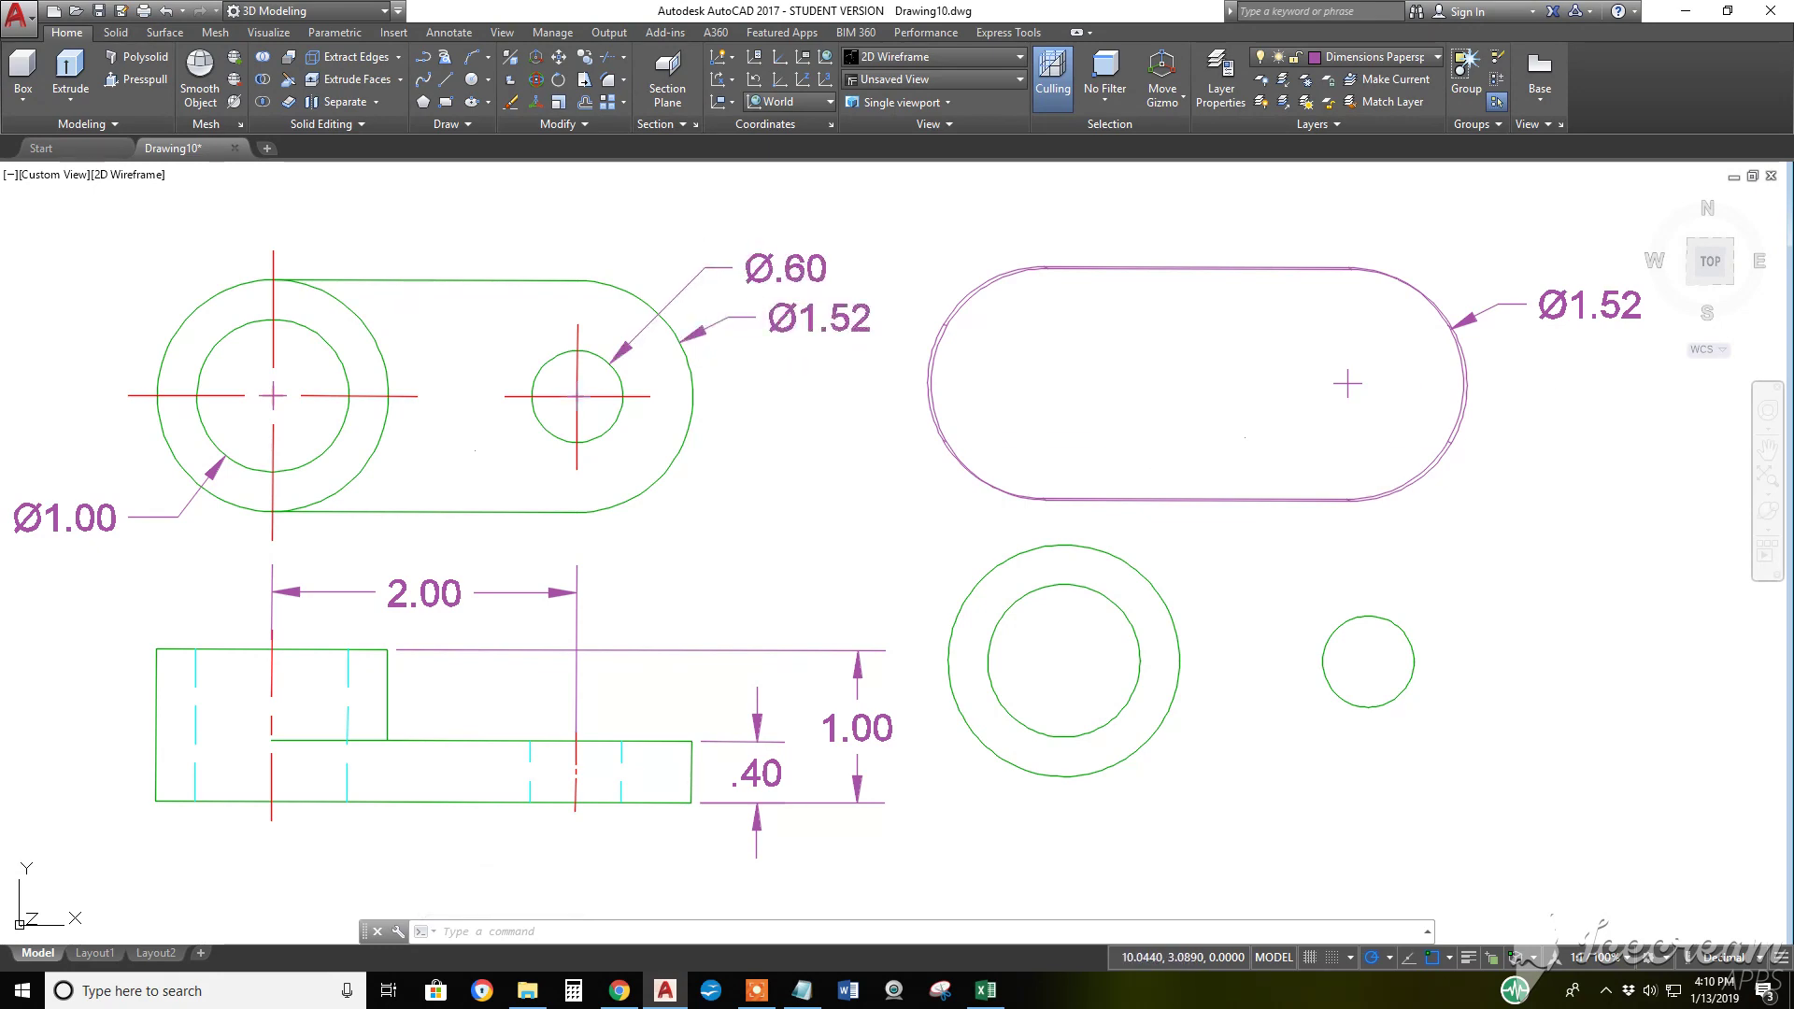
Set the drawing to the Top view and frame the extruded outline with the copied circles
click(1710, 264)
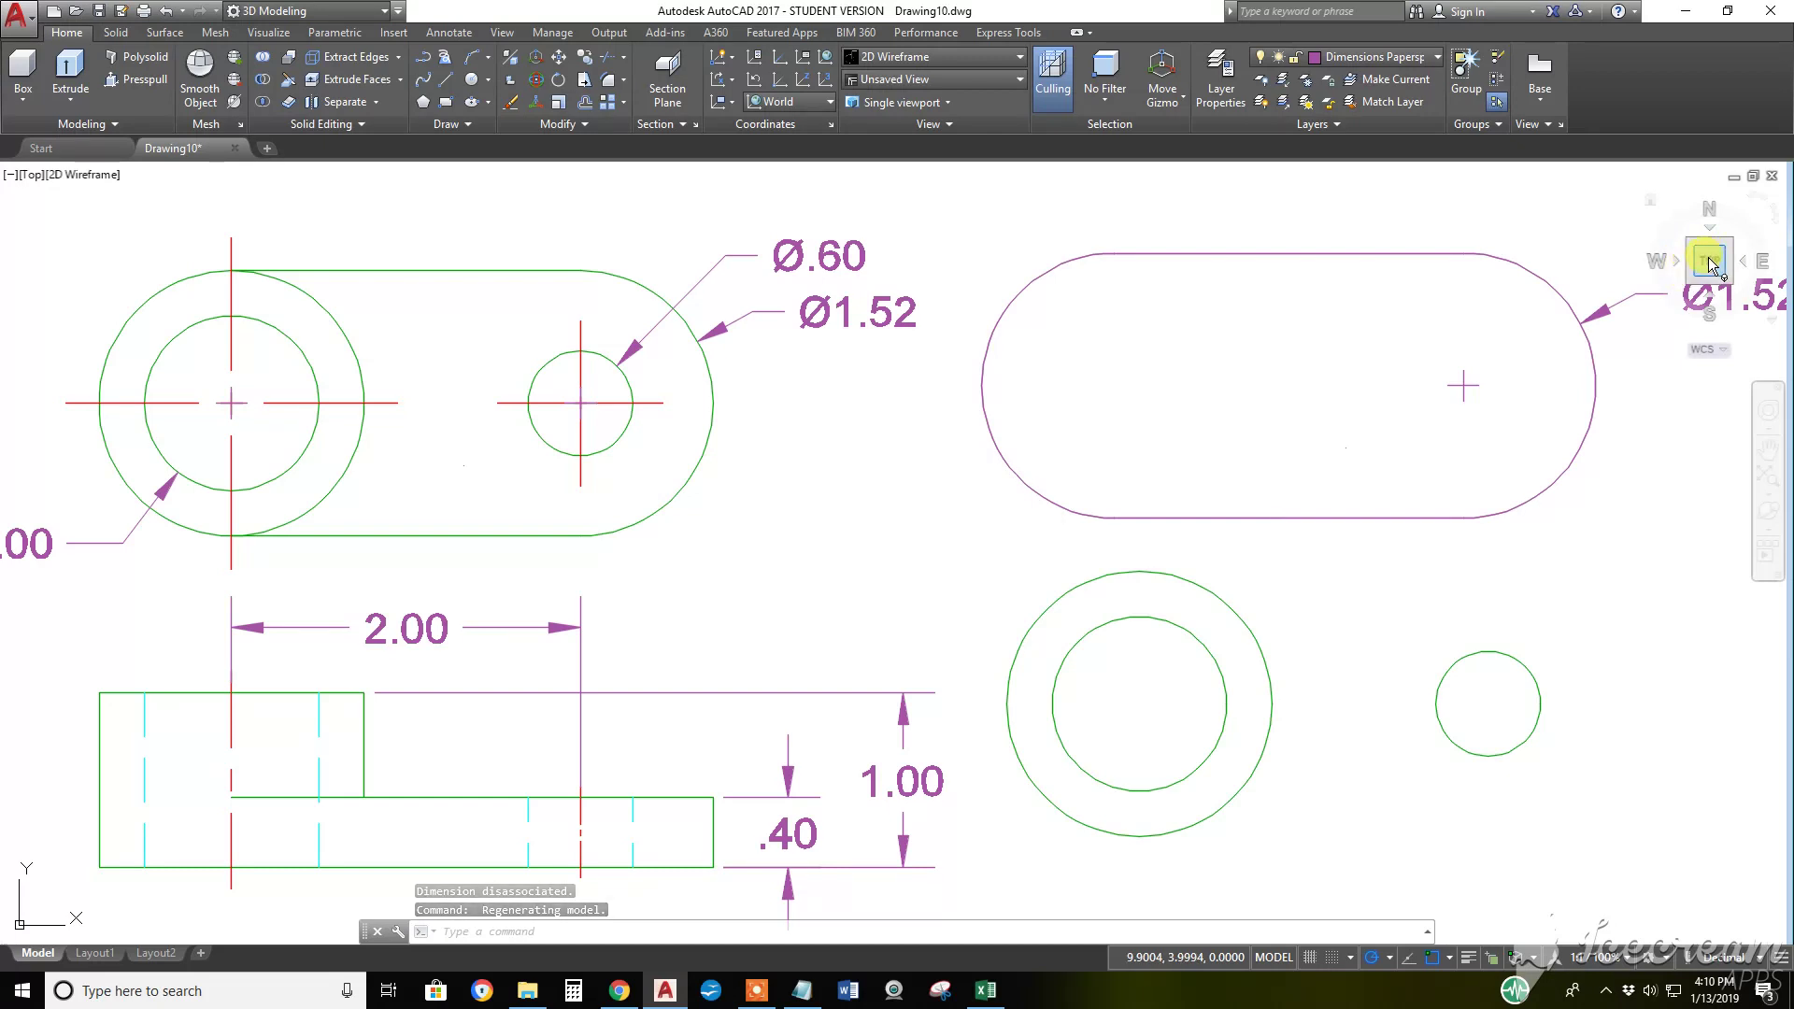
scroll(1253, 405, down, 2)
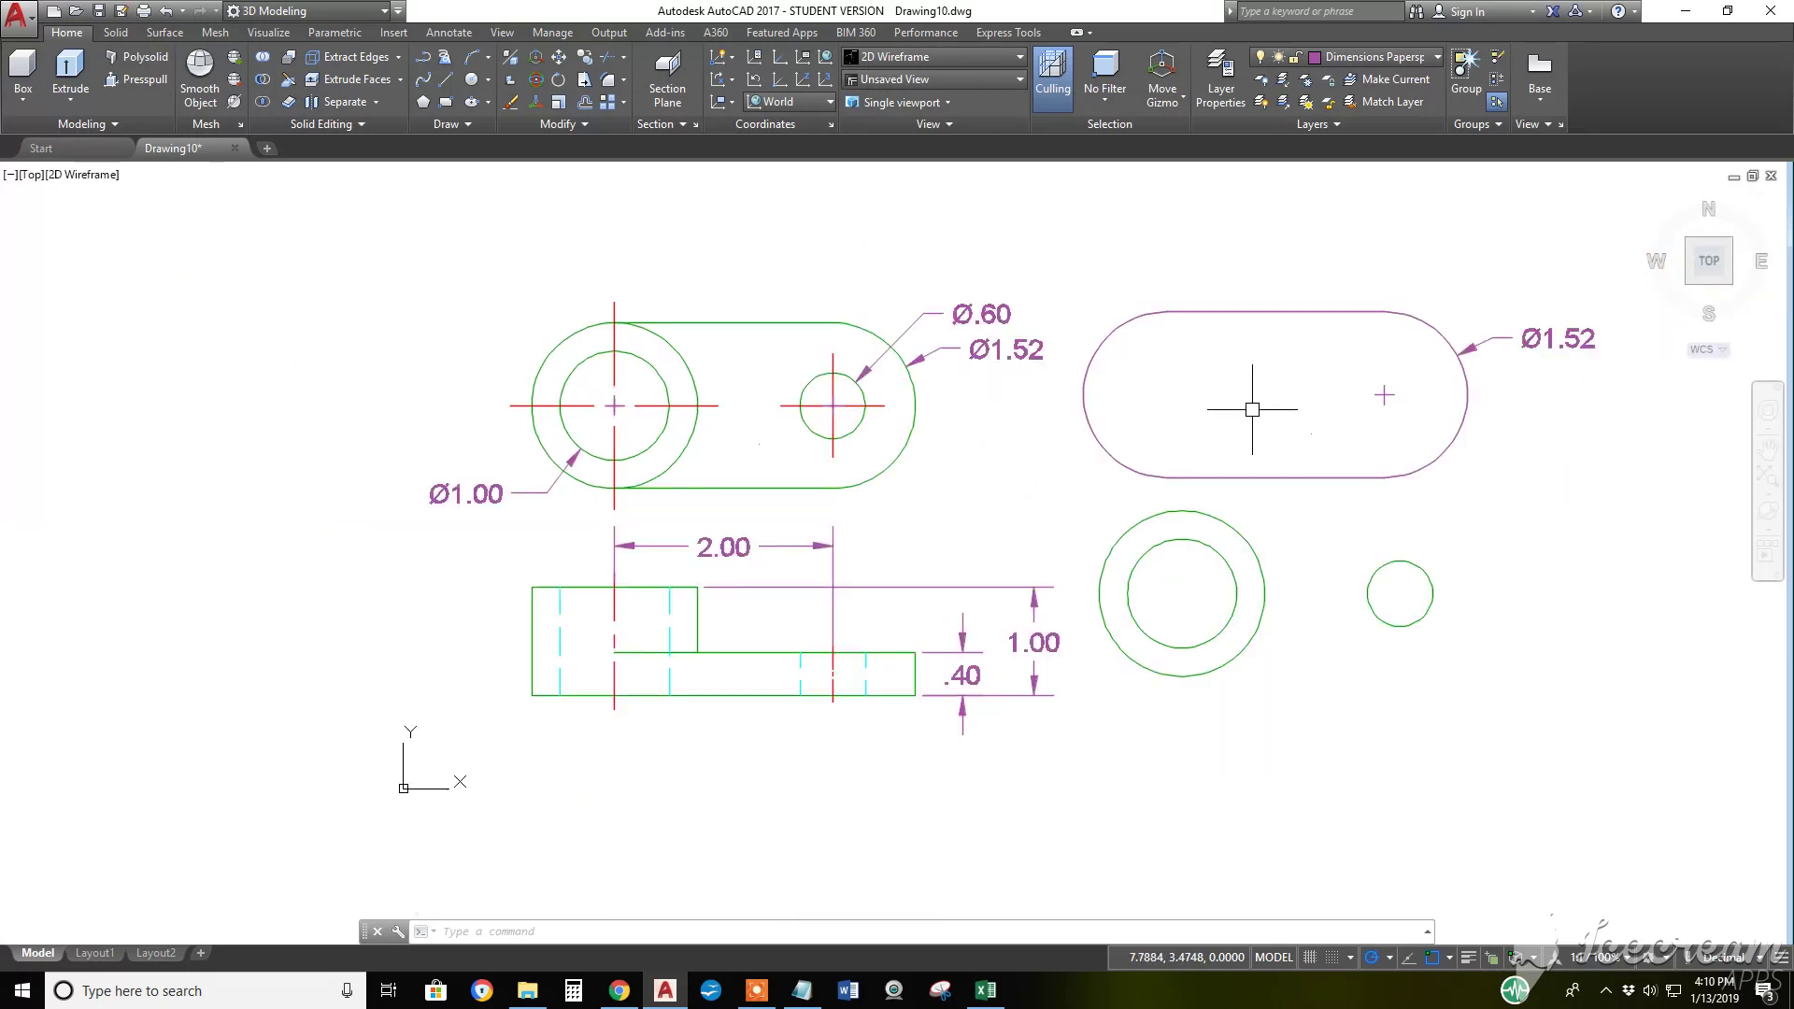
scroll(1102, 456, up, 2)
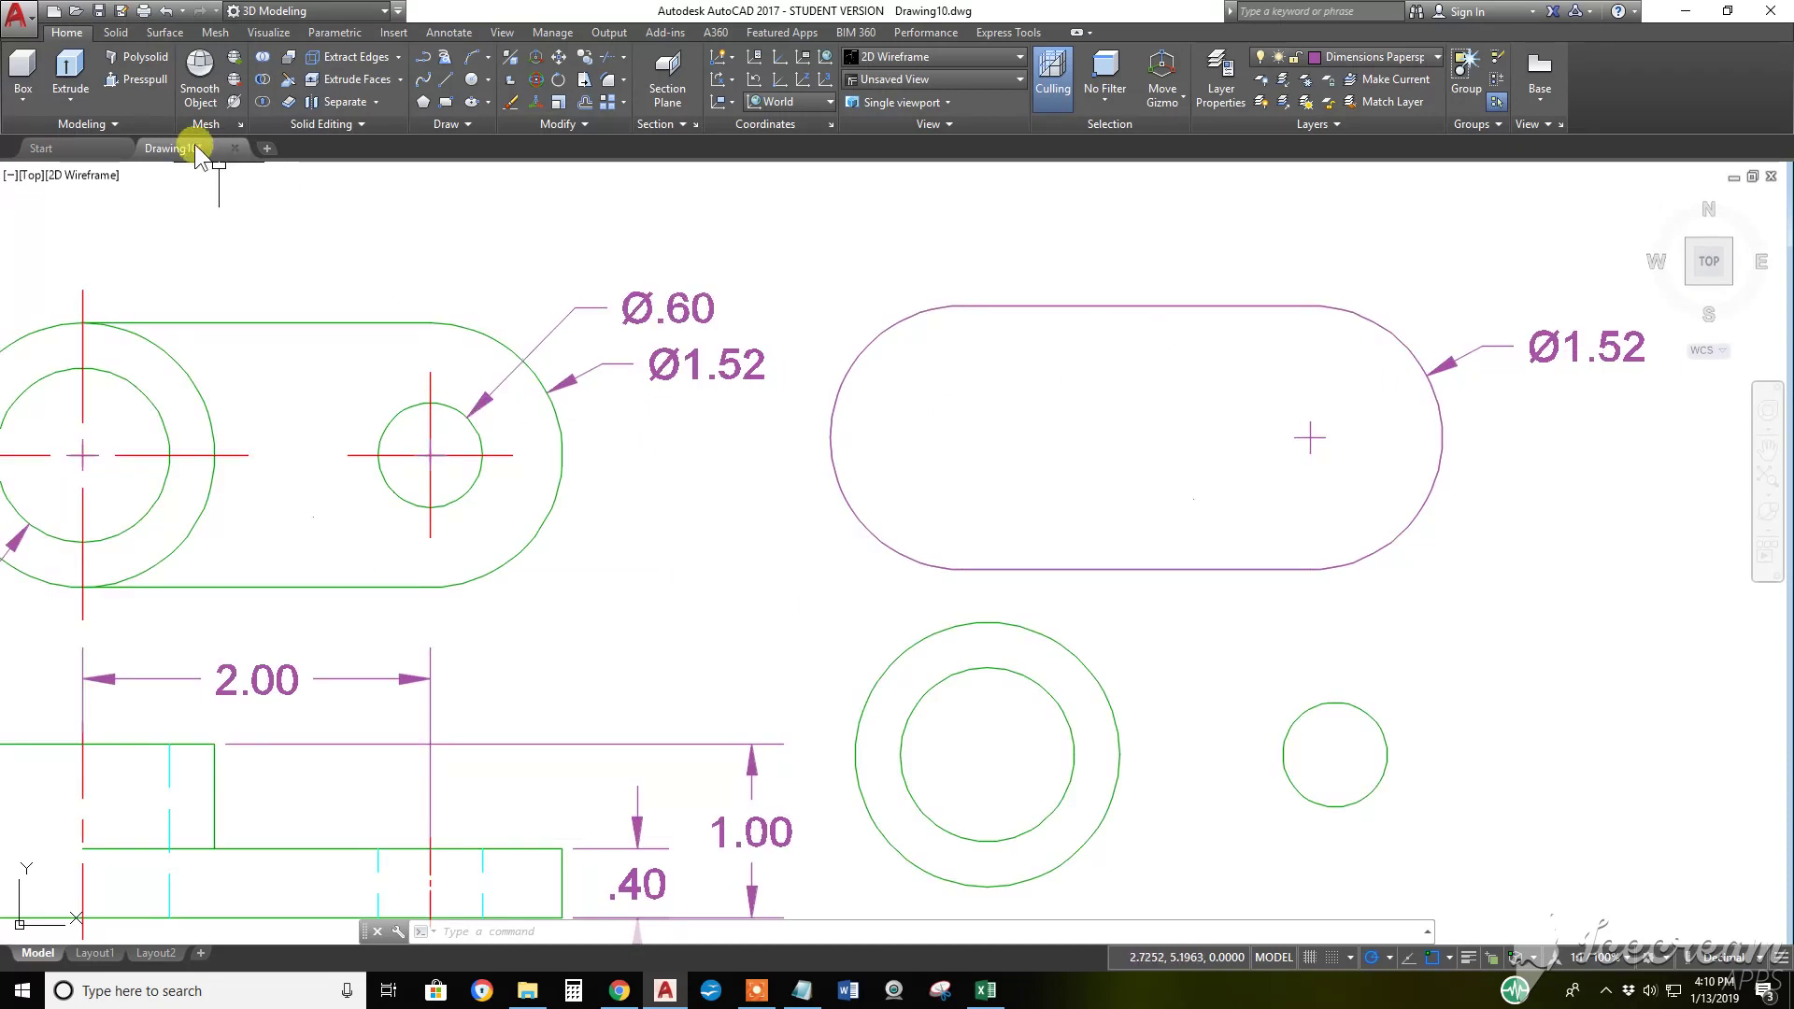
Extrude the two concentric circles and the small circle below the slot outline as solids to a height of 1
click(72, 77)
click(1355, 747)
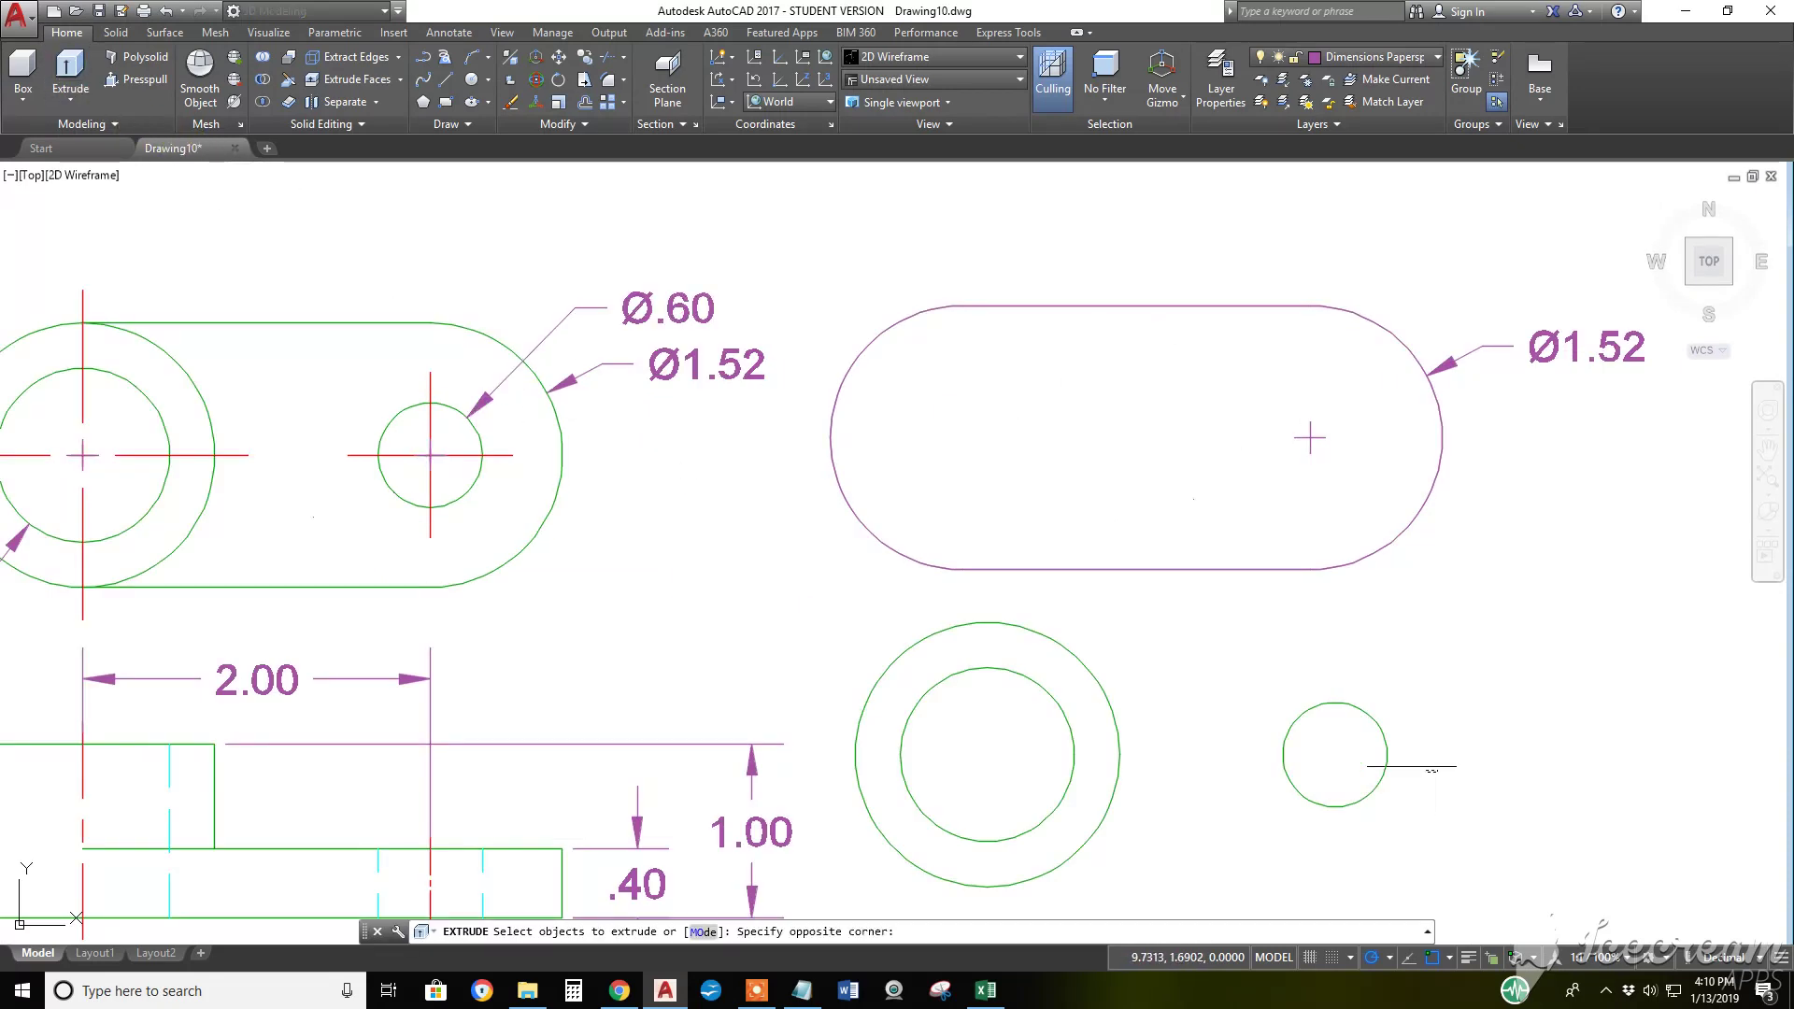
click(972, 681)
key(Return)
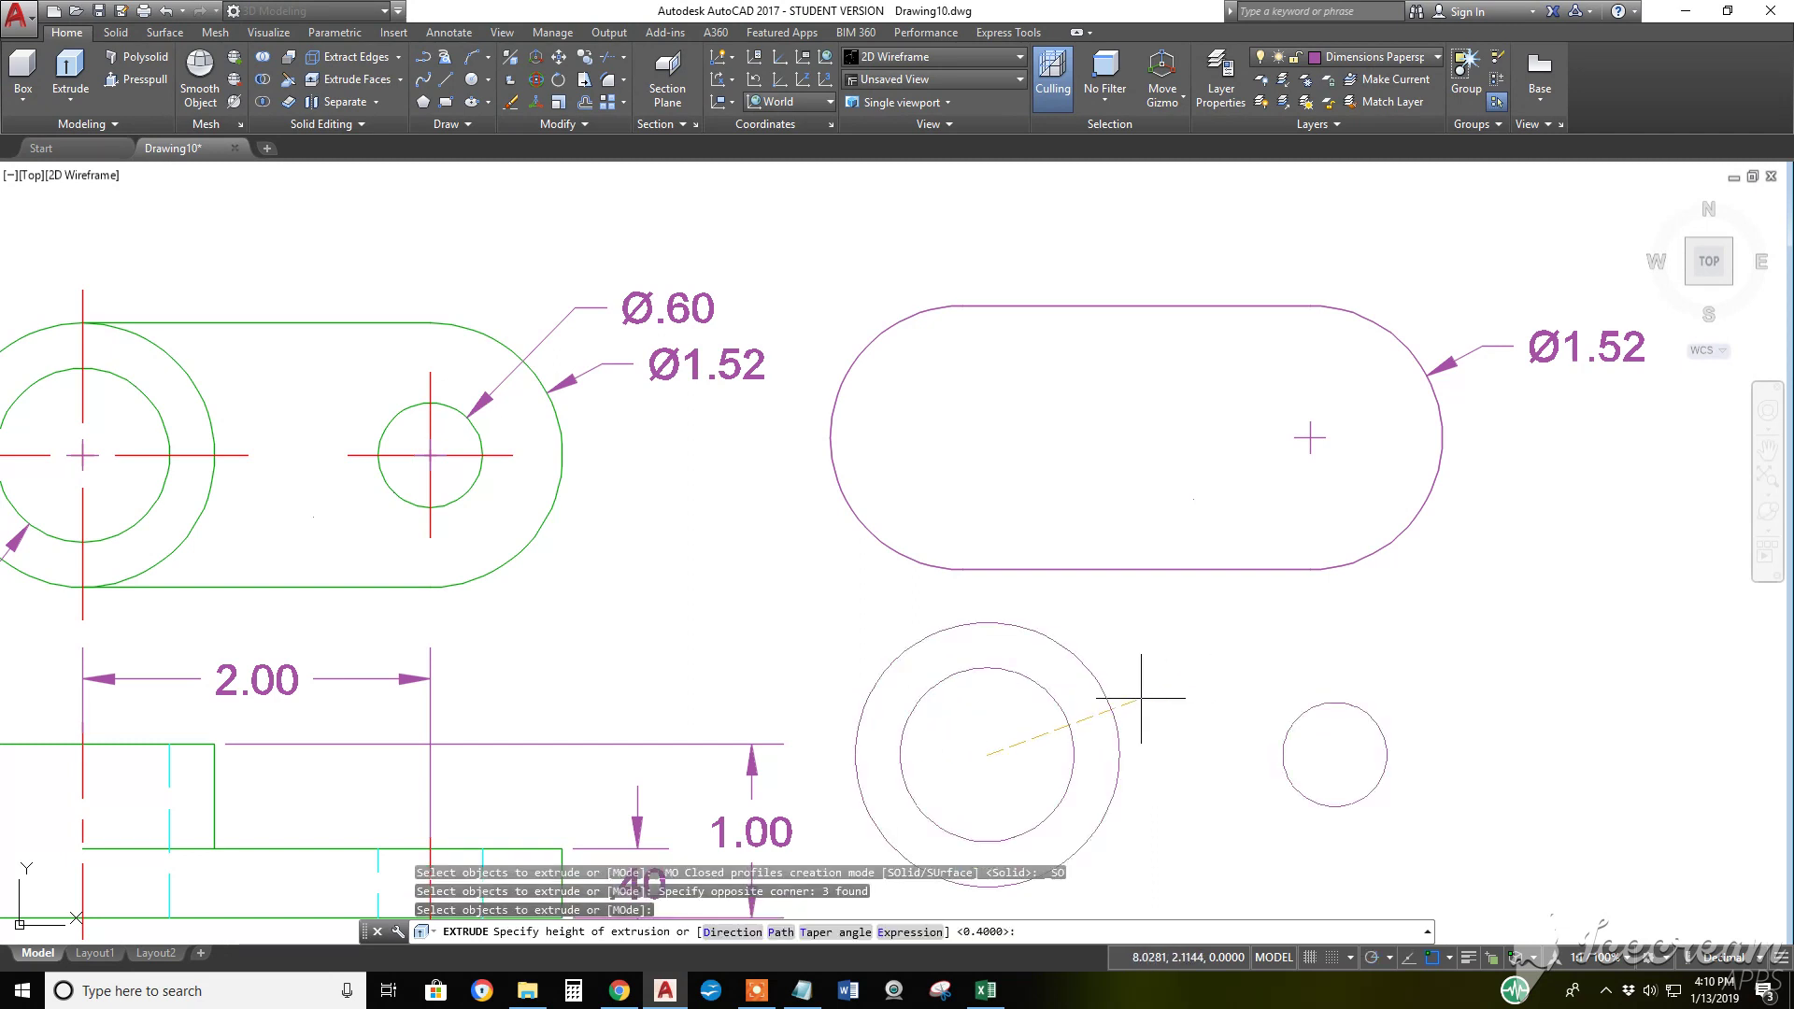
text(1)
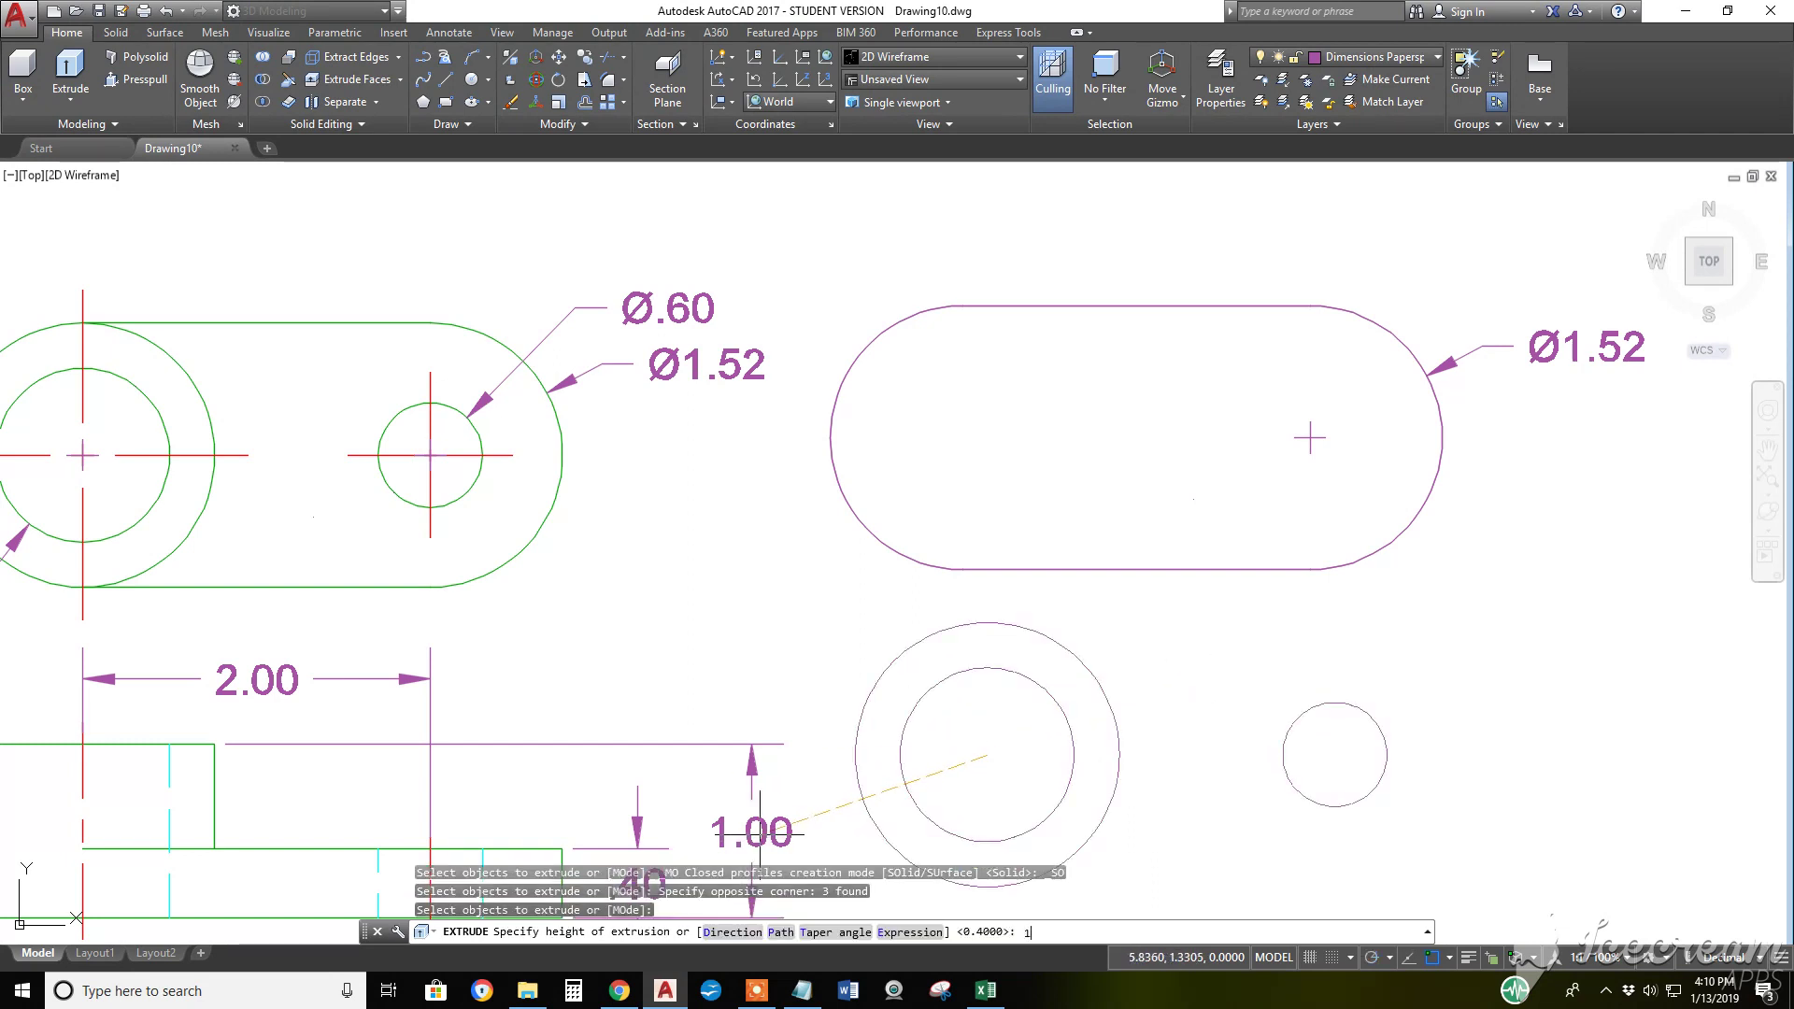
key(Return)
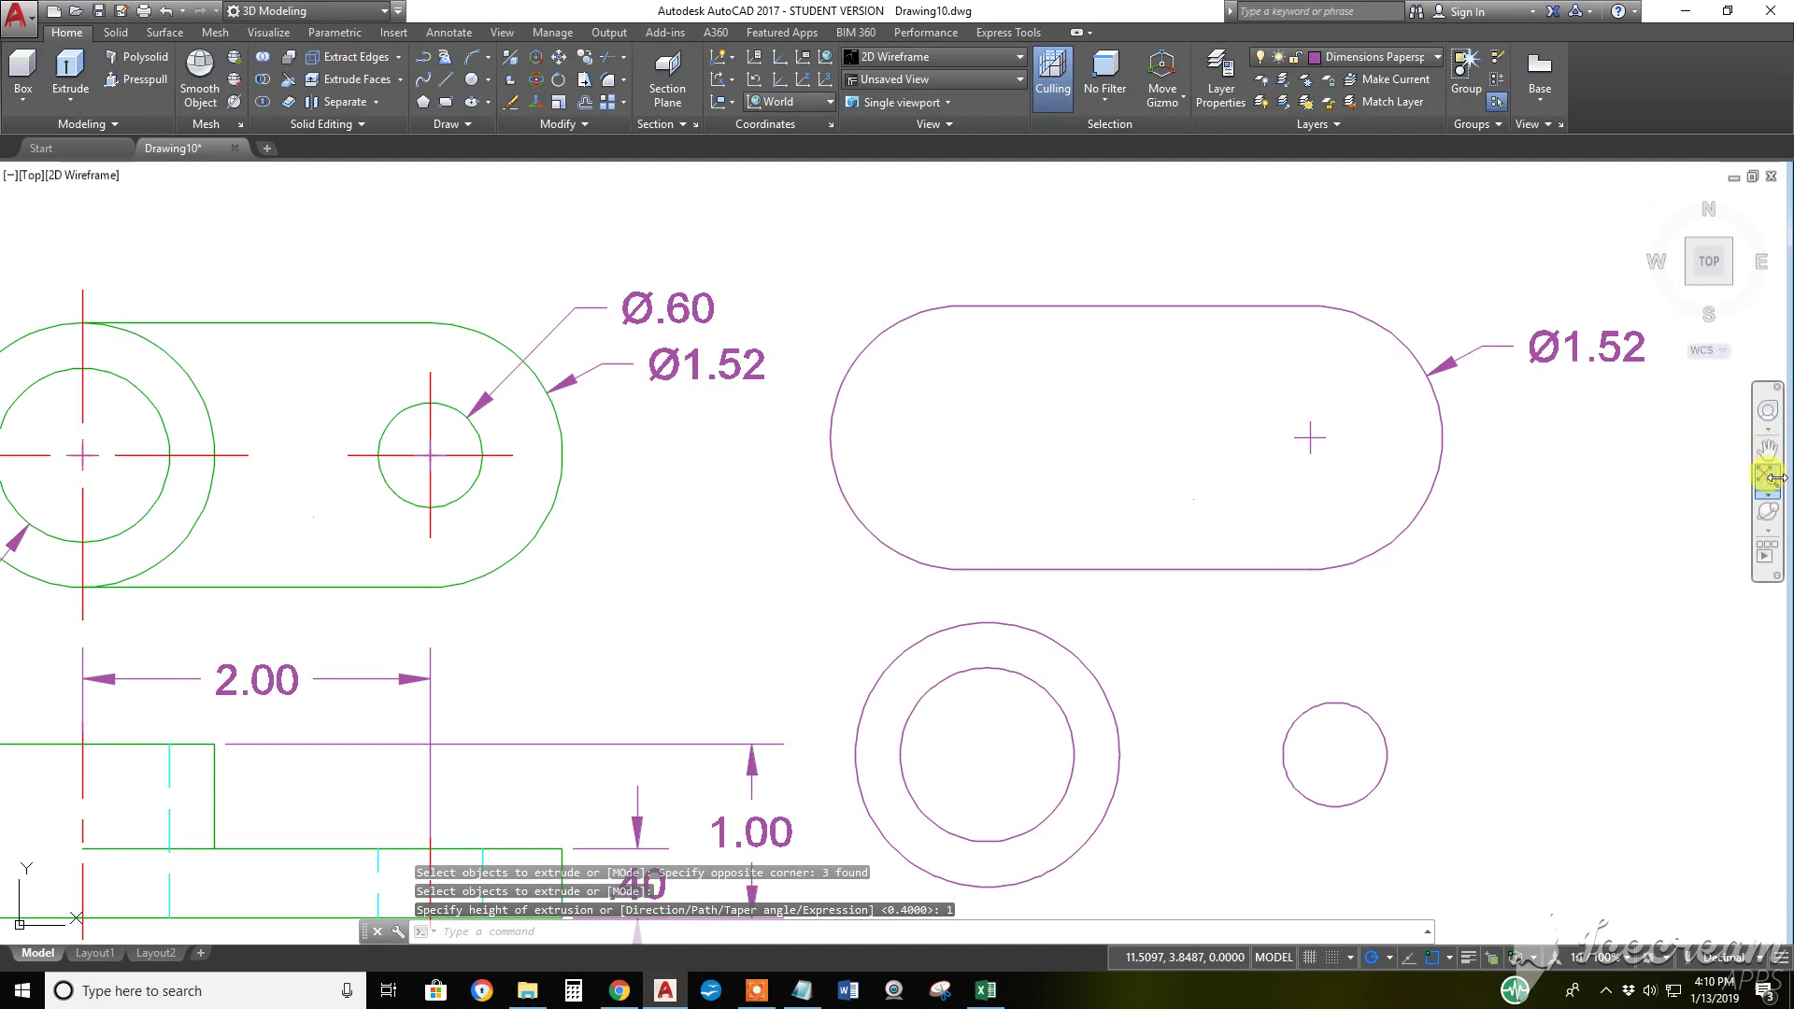
Move the three cylinders together from the small cylinder's base centre to the centre of the slot solid's right-end arc
click(1769, 509)
drag(1643, 549, 1514, 344)
drag(876, 421, 878, 247)
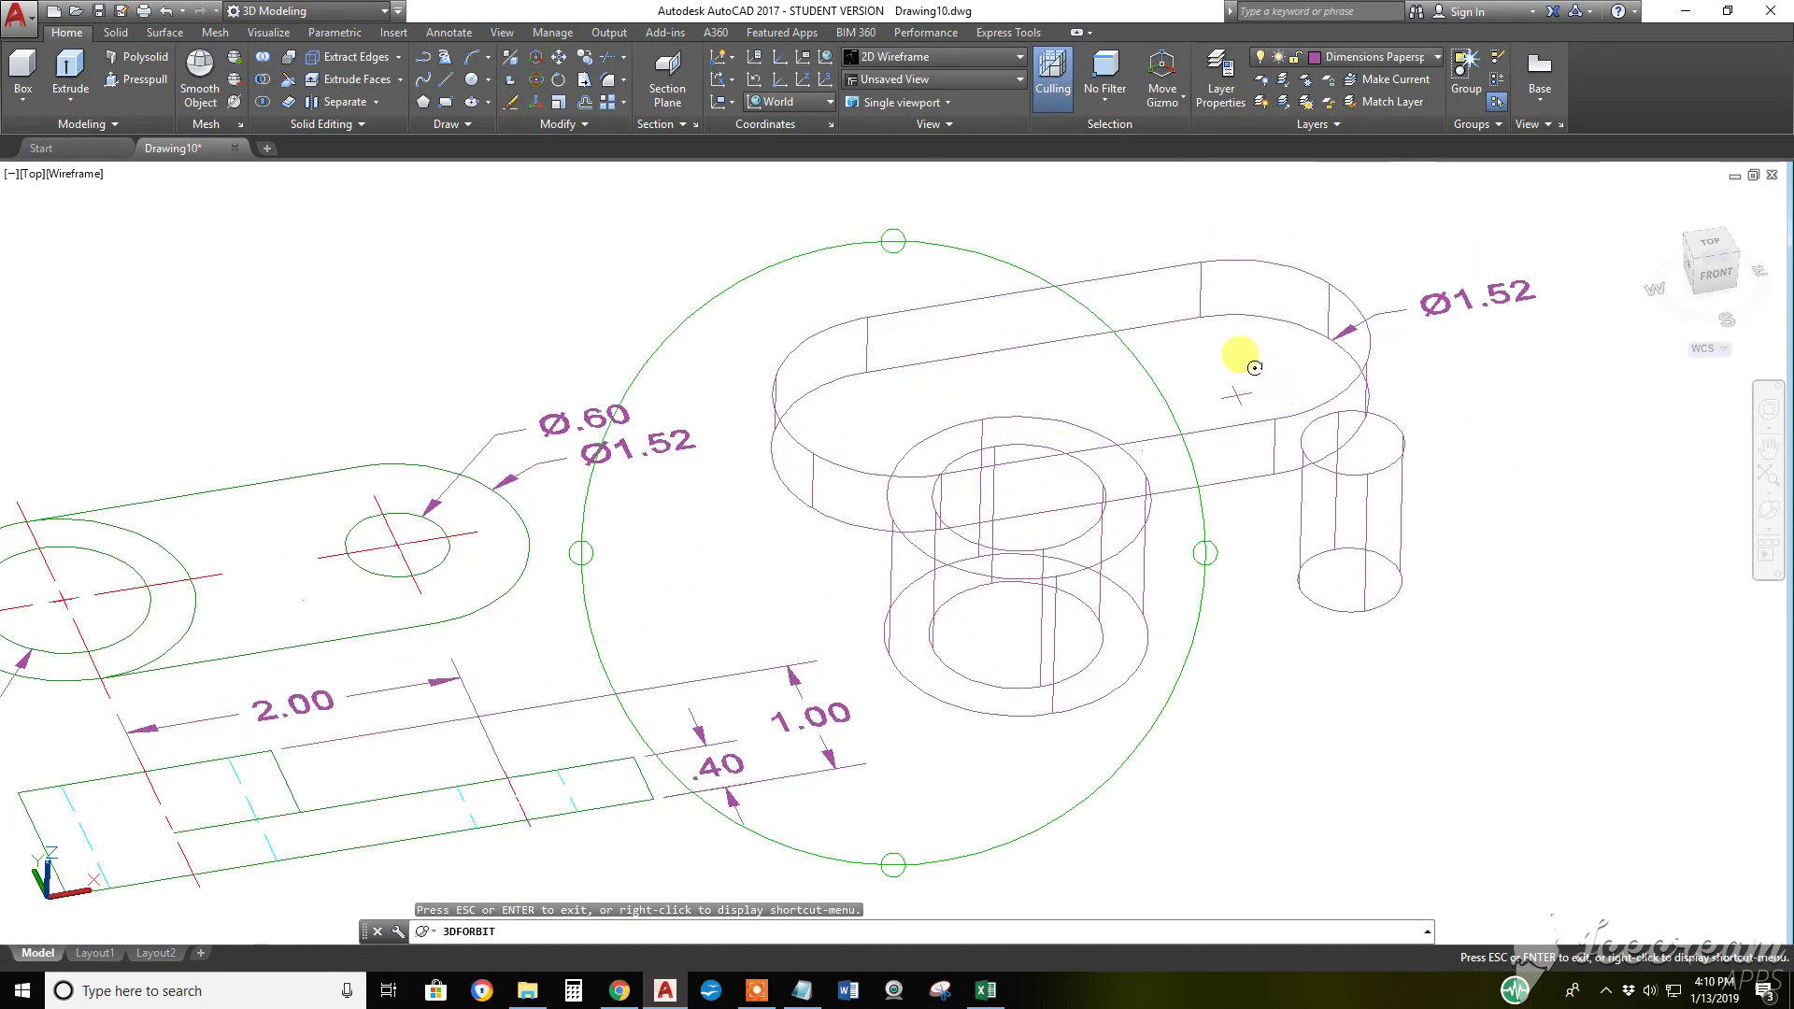
key(Escape)
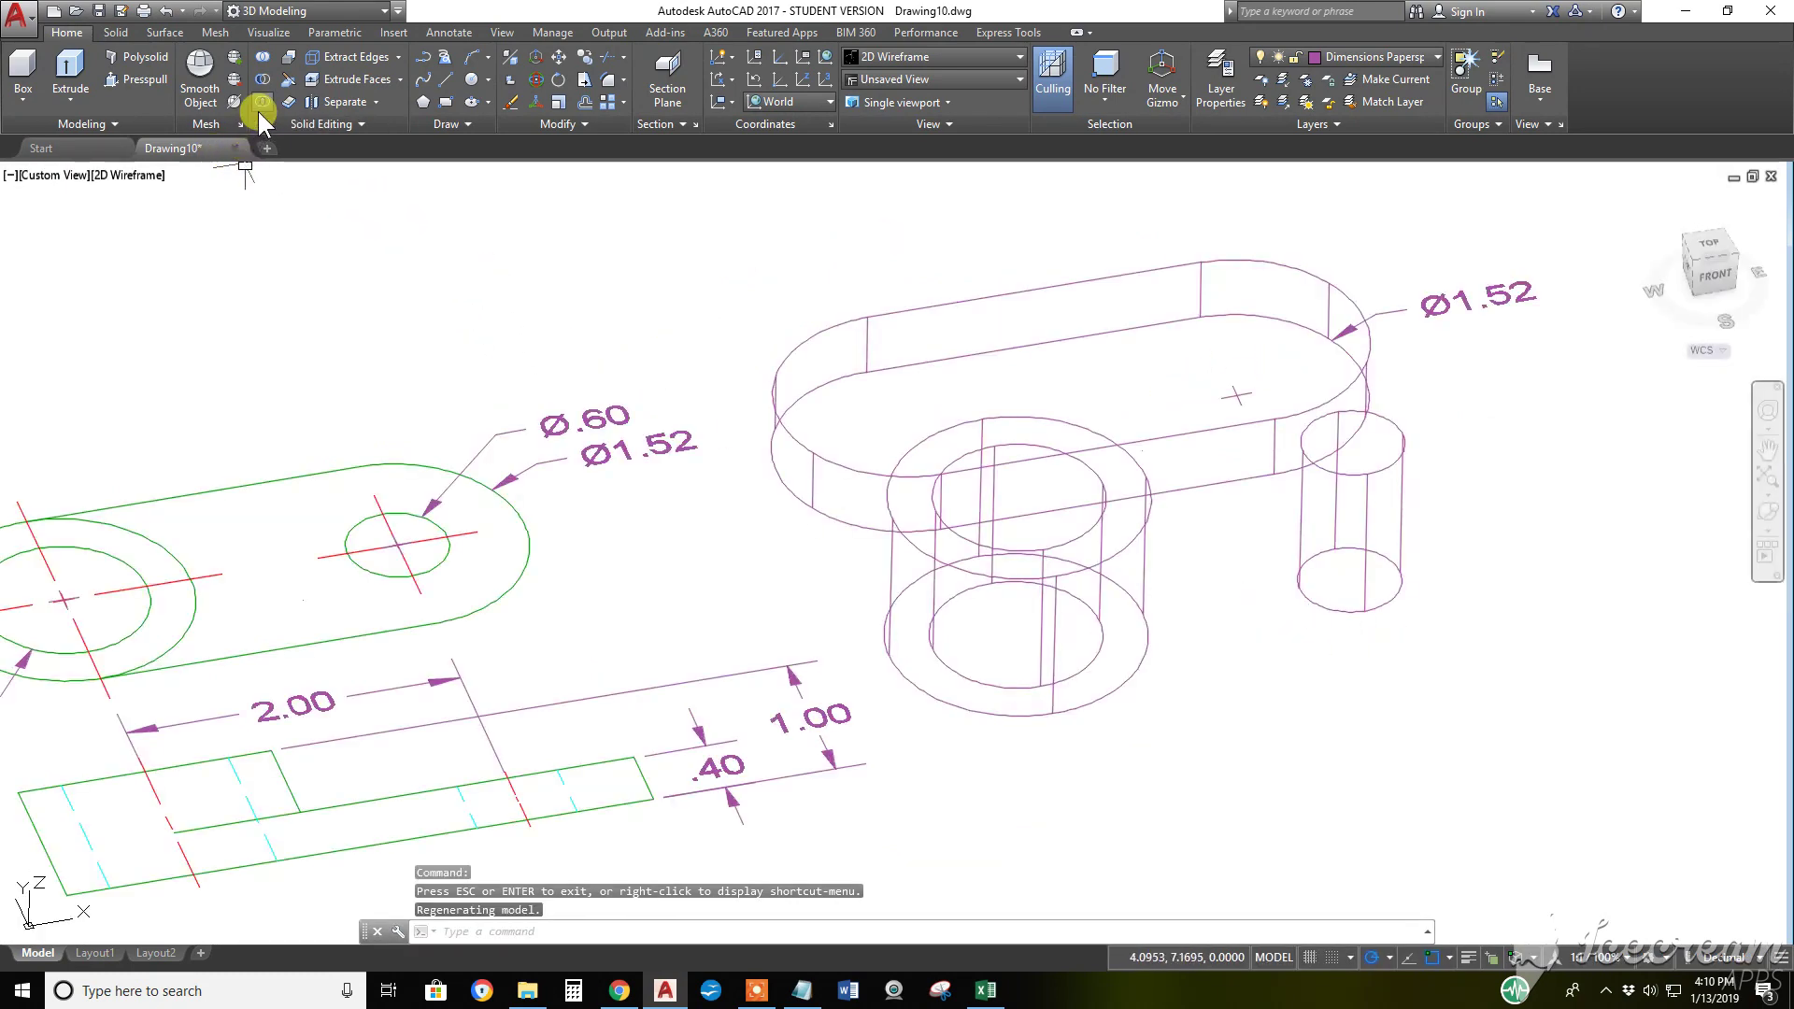
click(559, 70)
click(1562, 717)
click(1036, 538)
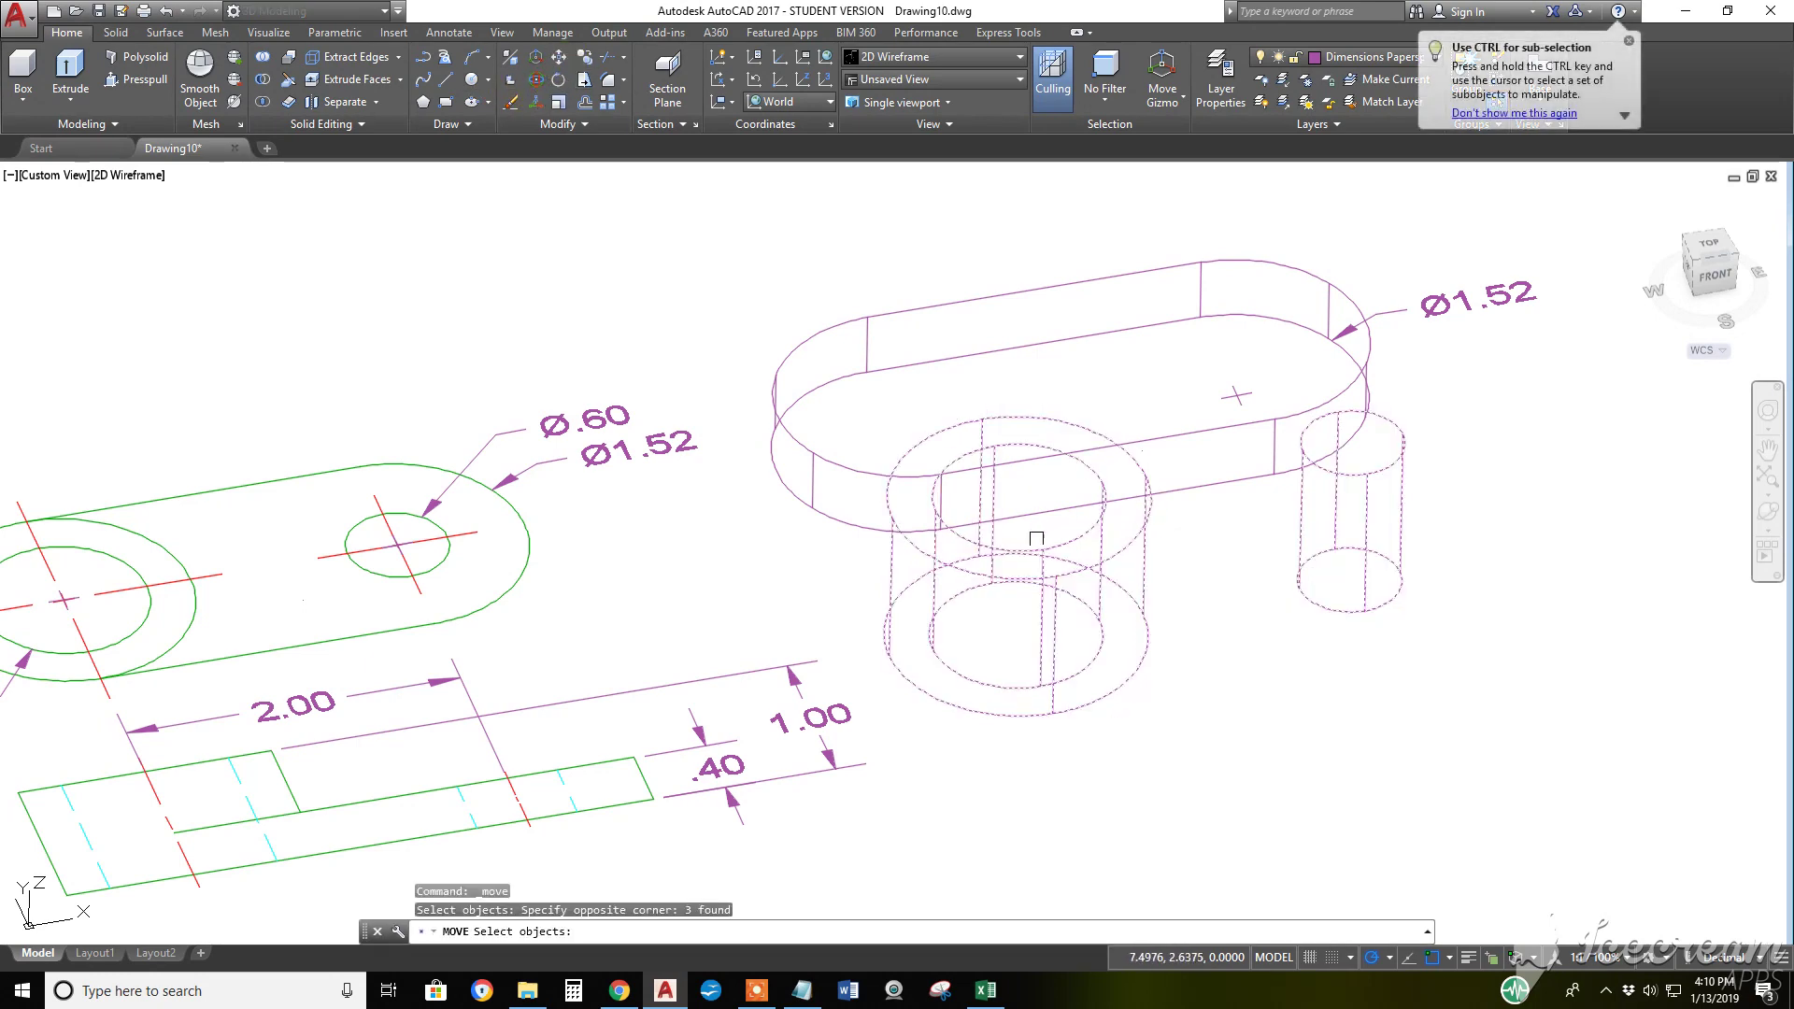
key(Return)
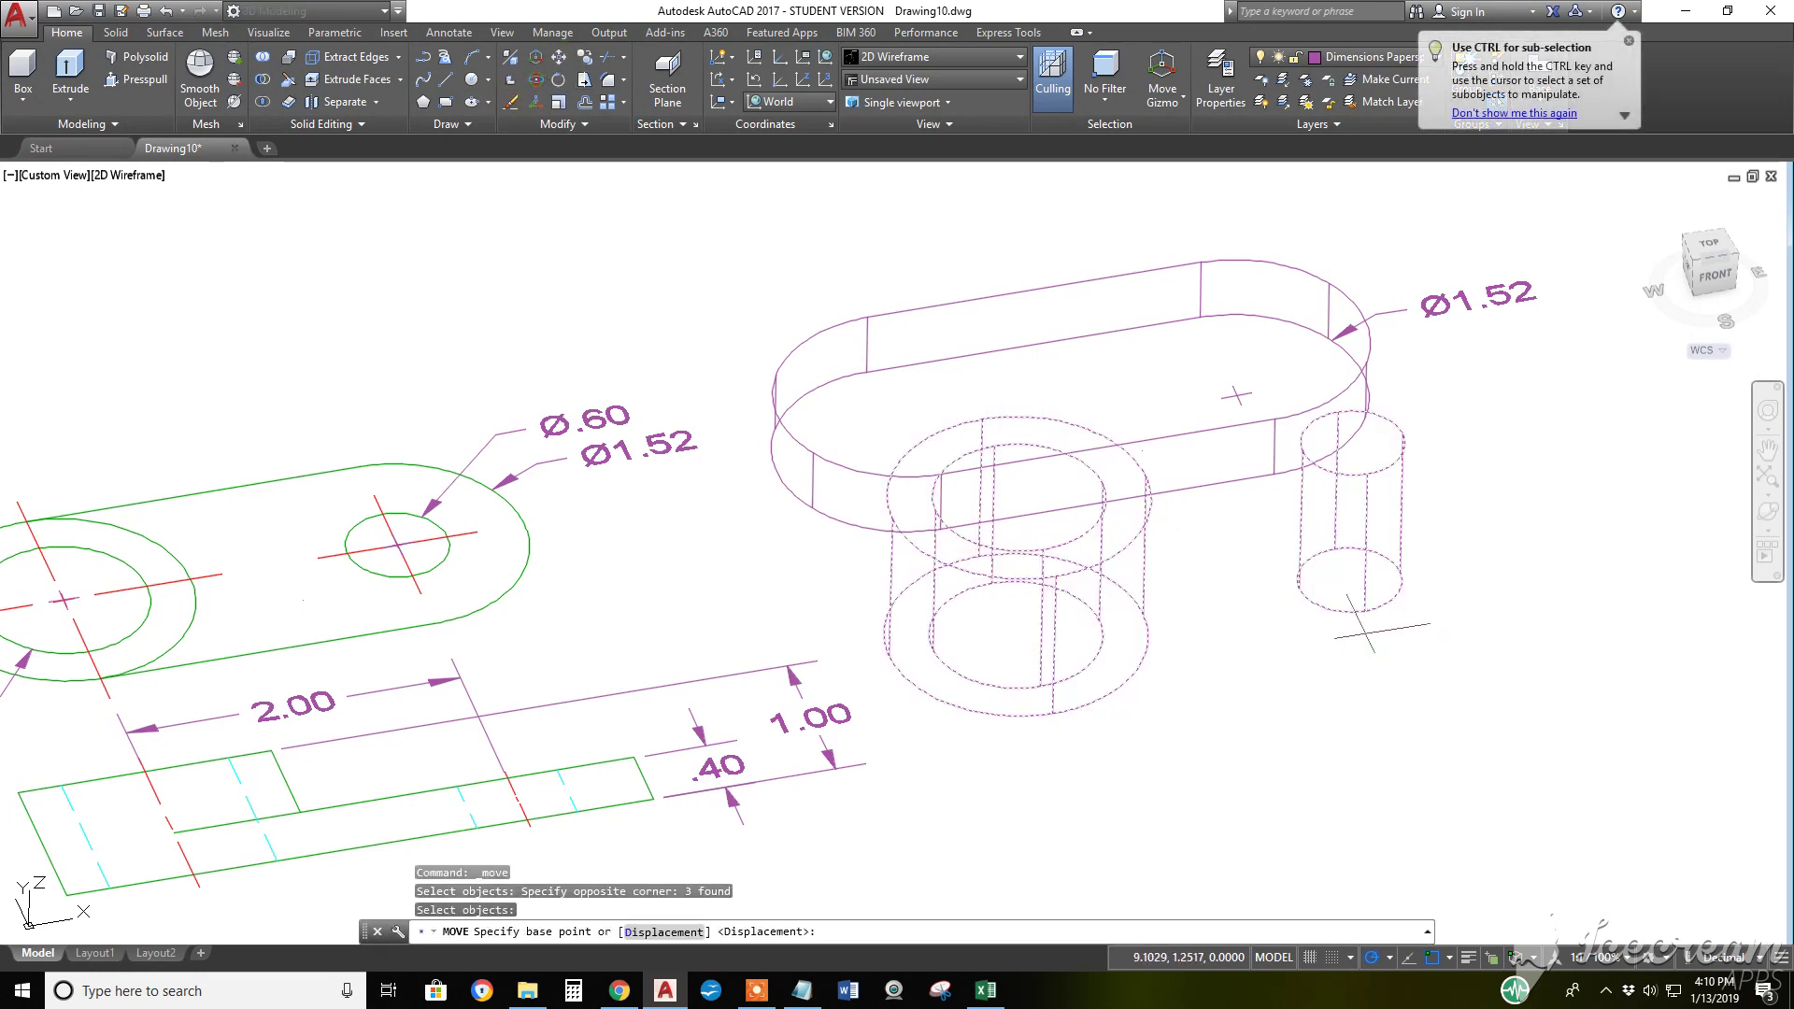
click(1349, 579)
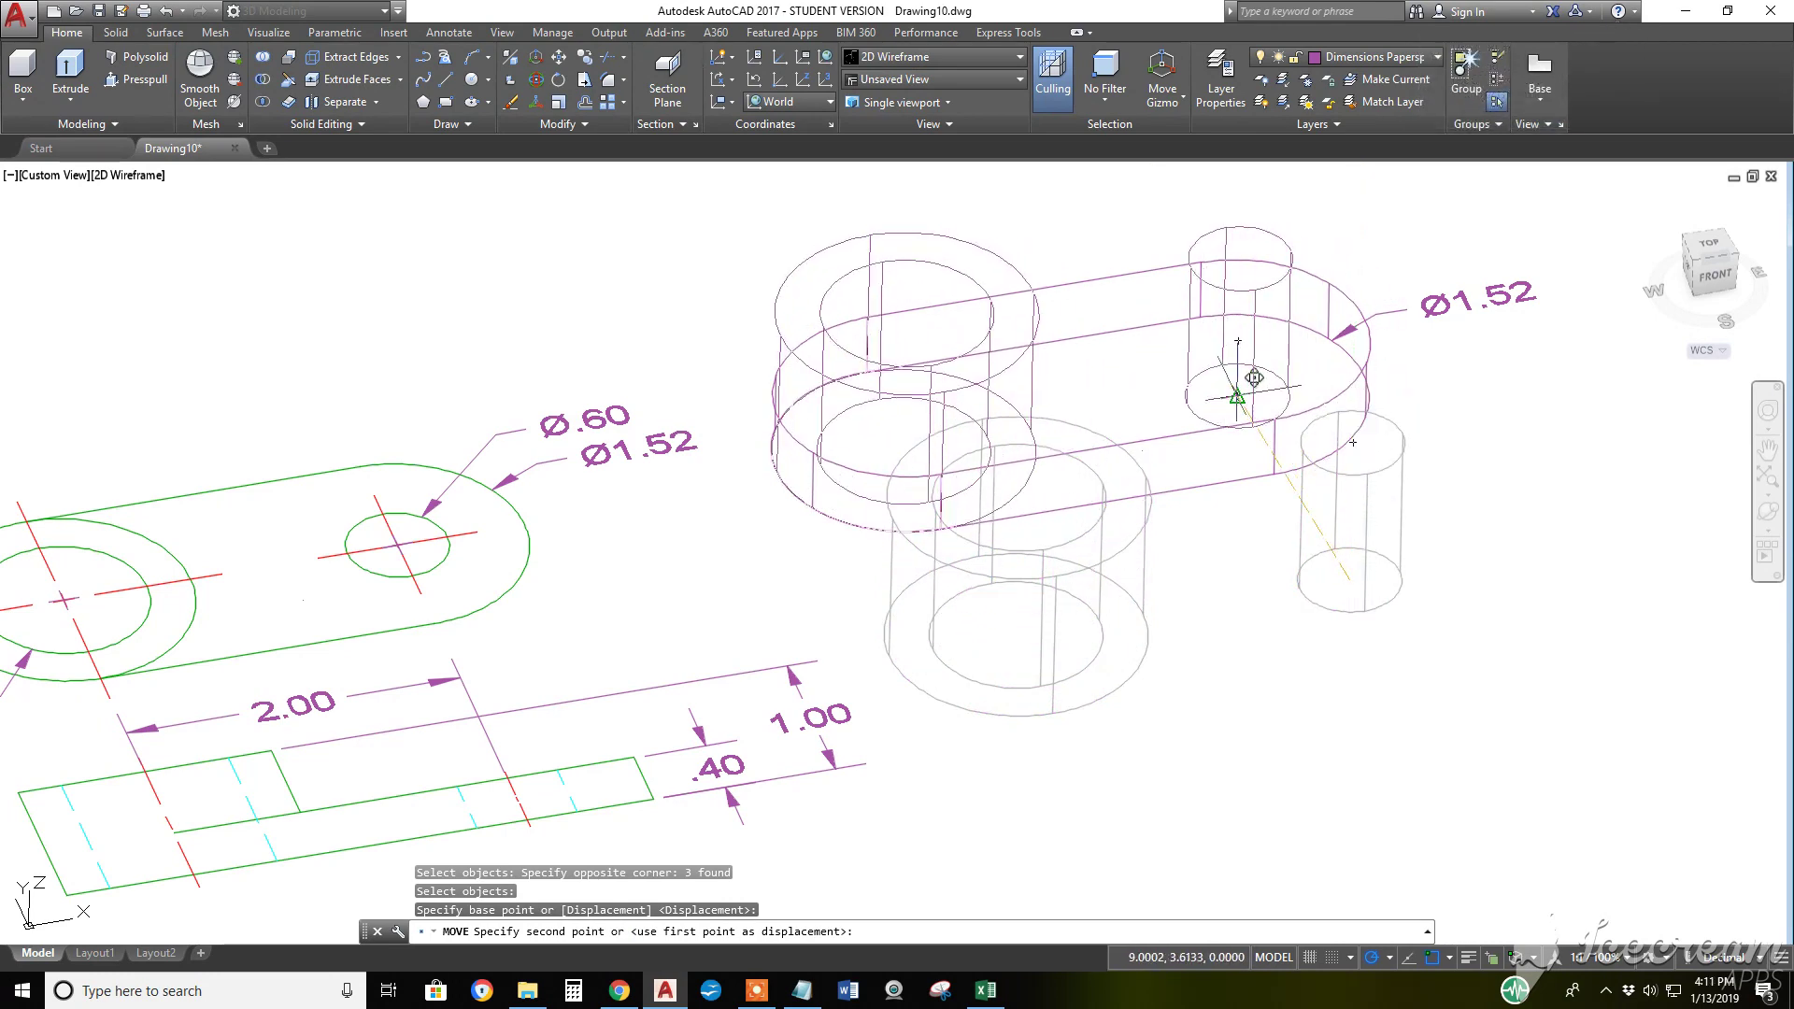
click(1254, 377)
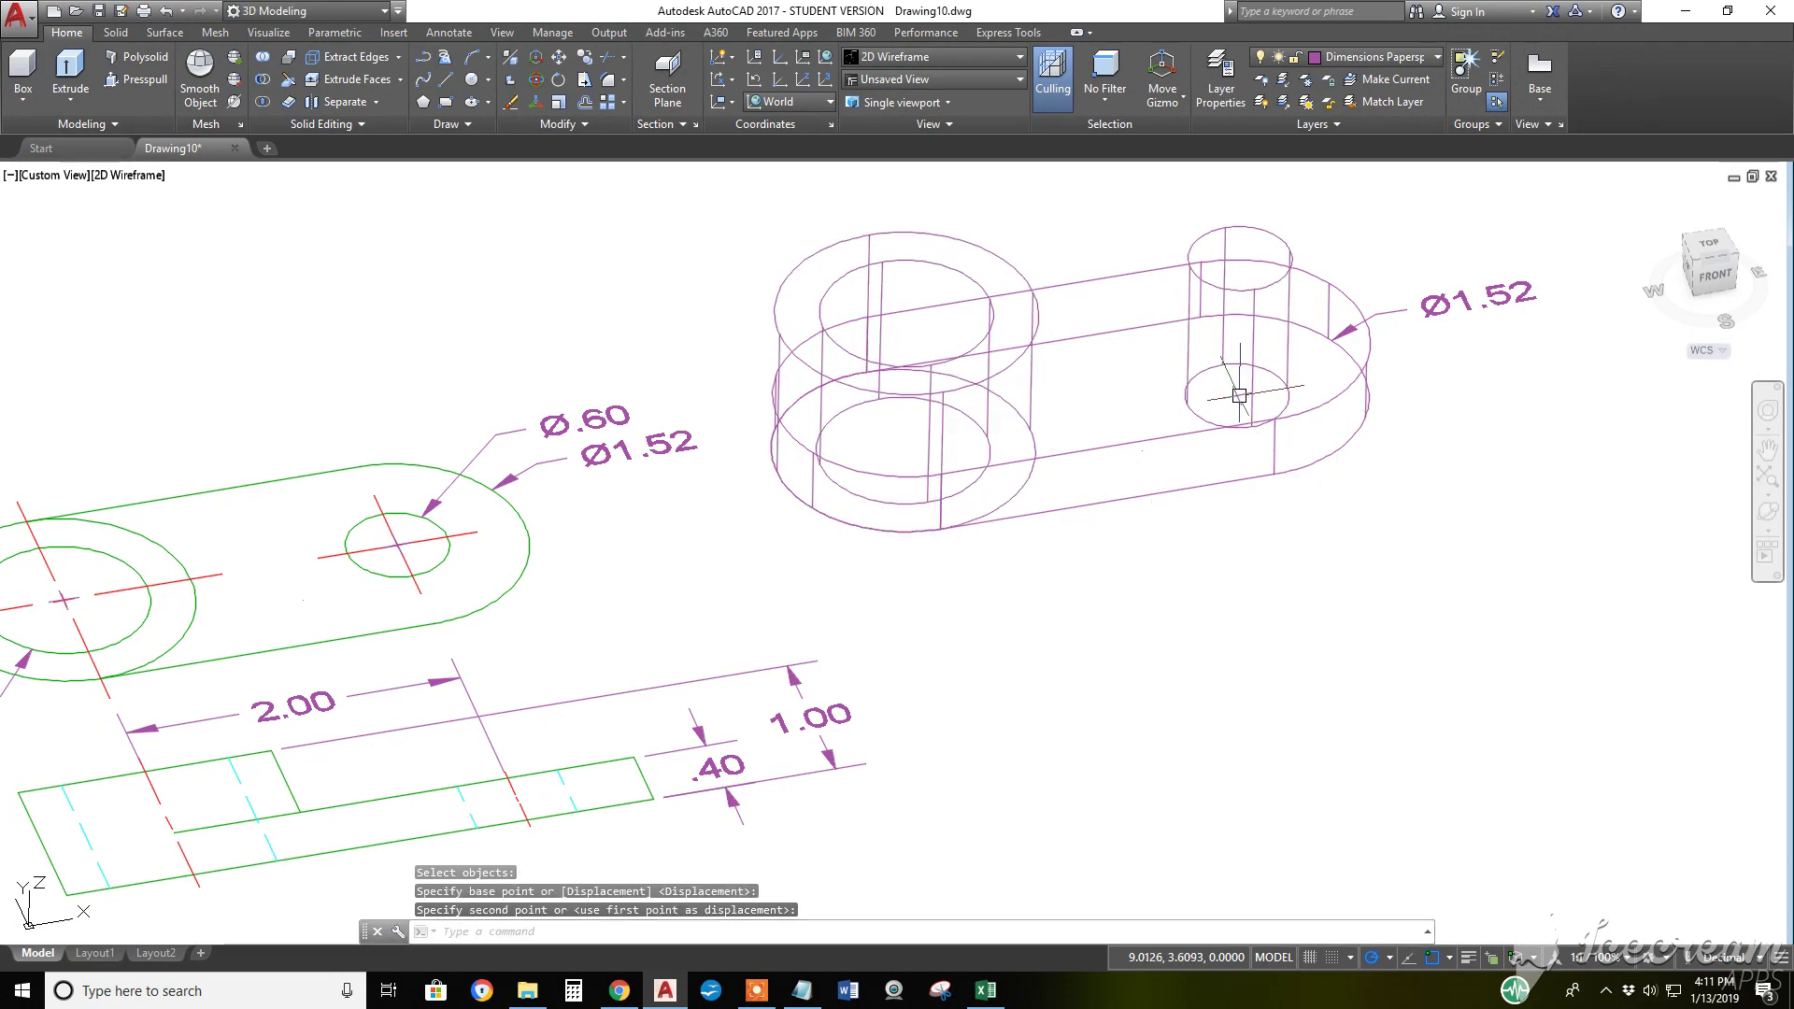
Union the large outer cylinder with the slot-shaped base solid
click(1766, 512)
drag(1173, 508, 1009, 400)
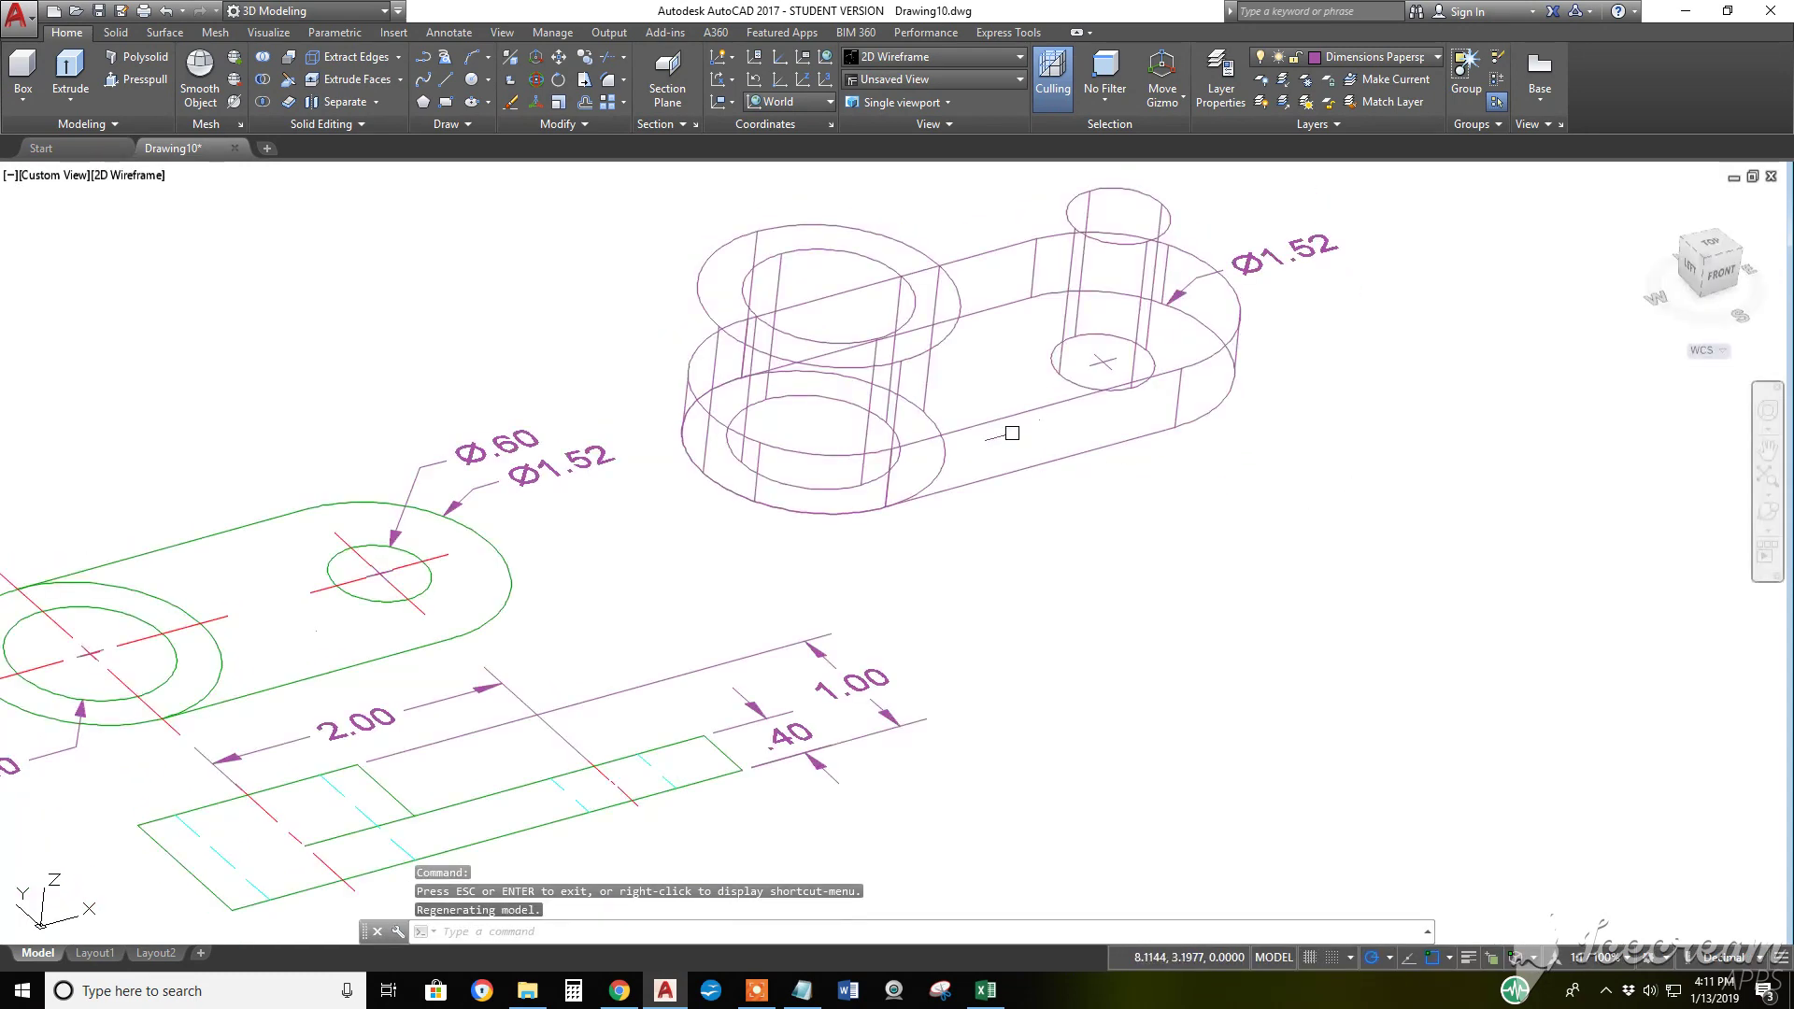
scroll(1012, 432, up, 5)
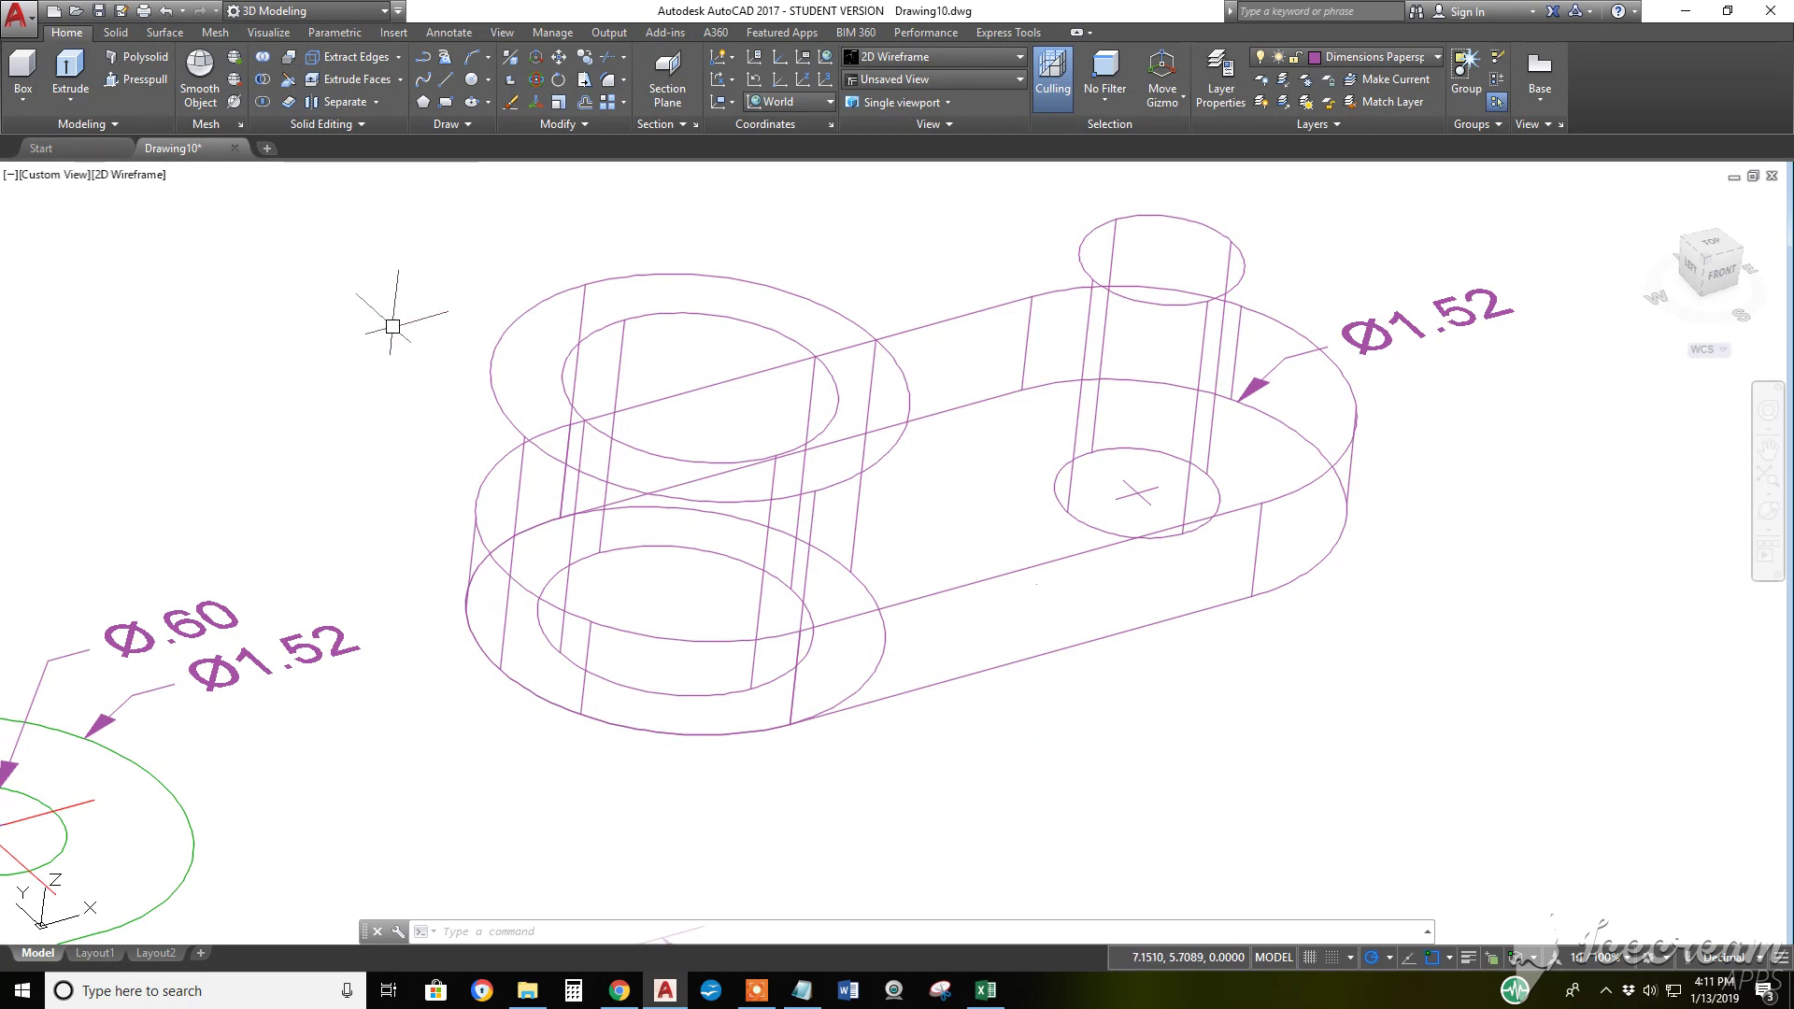
click(260, 56)
click(897, 332)
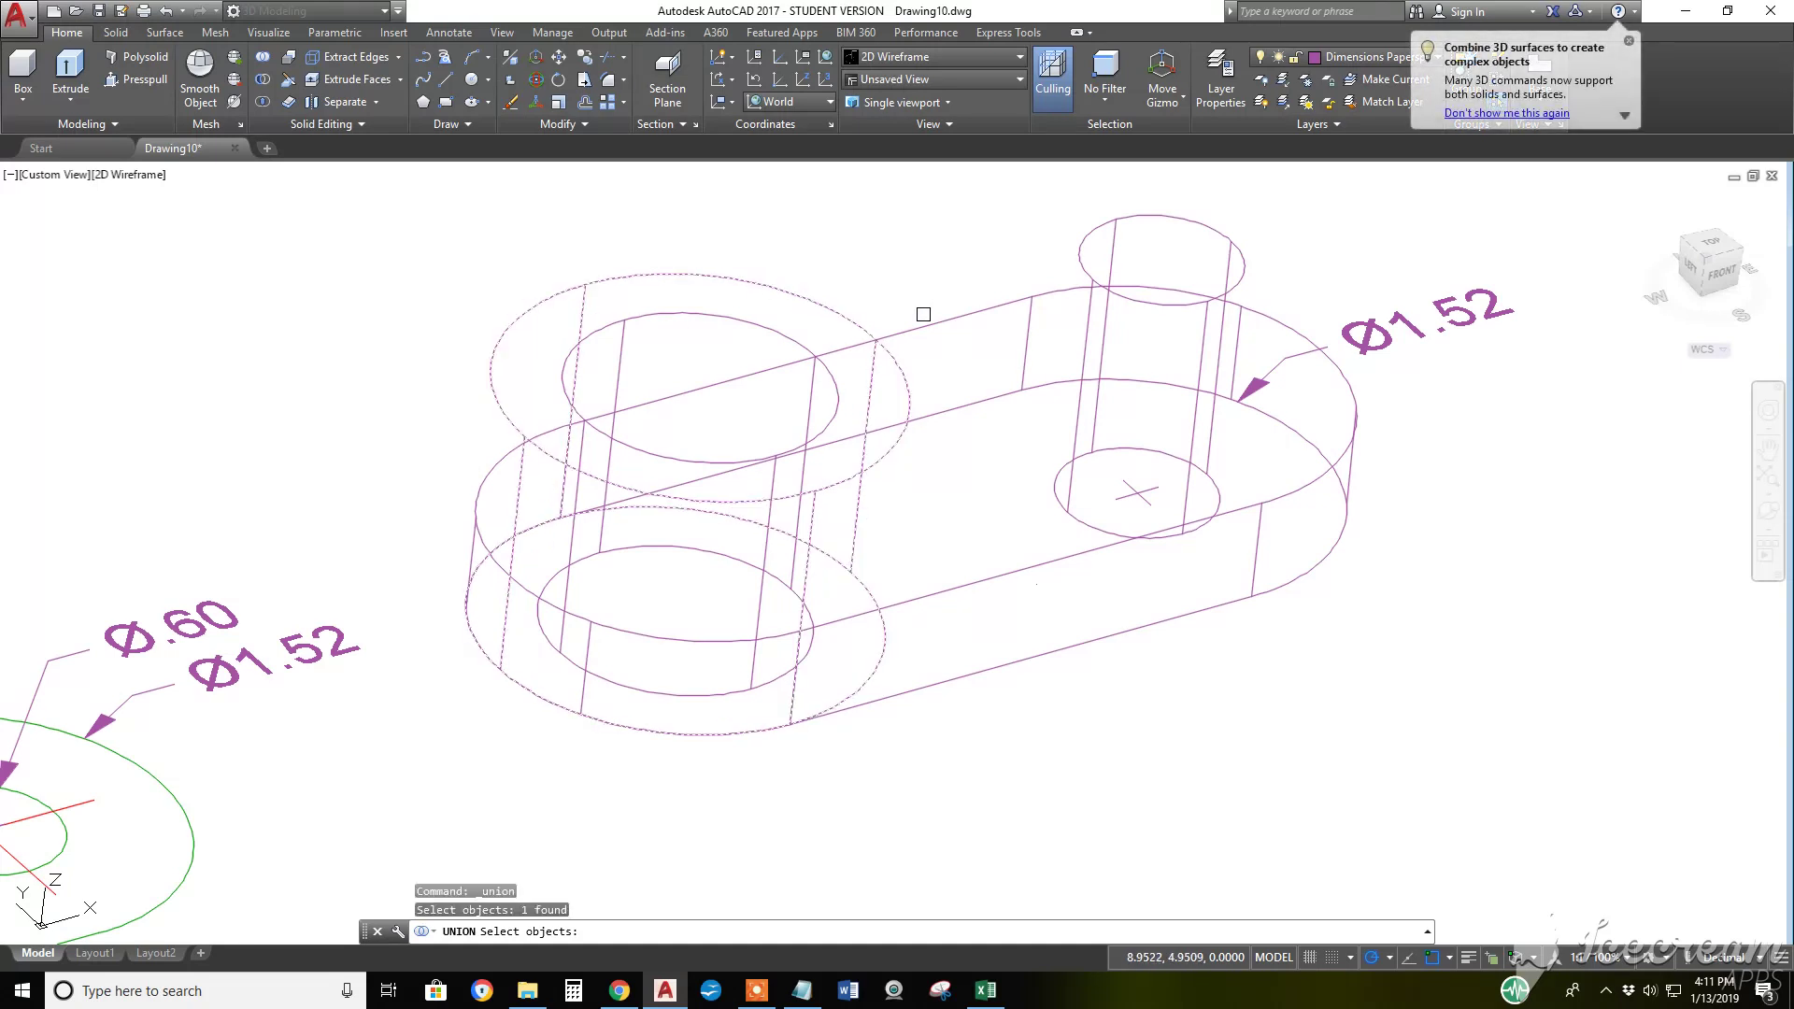
click(933, 315)
key(Return)
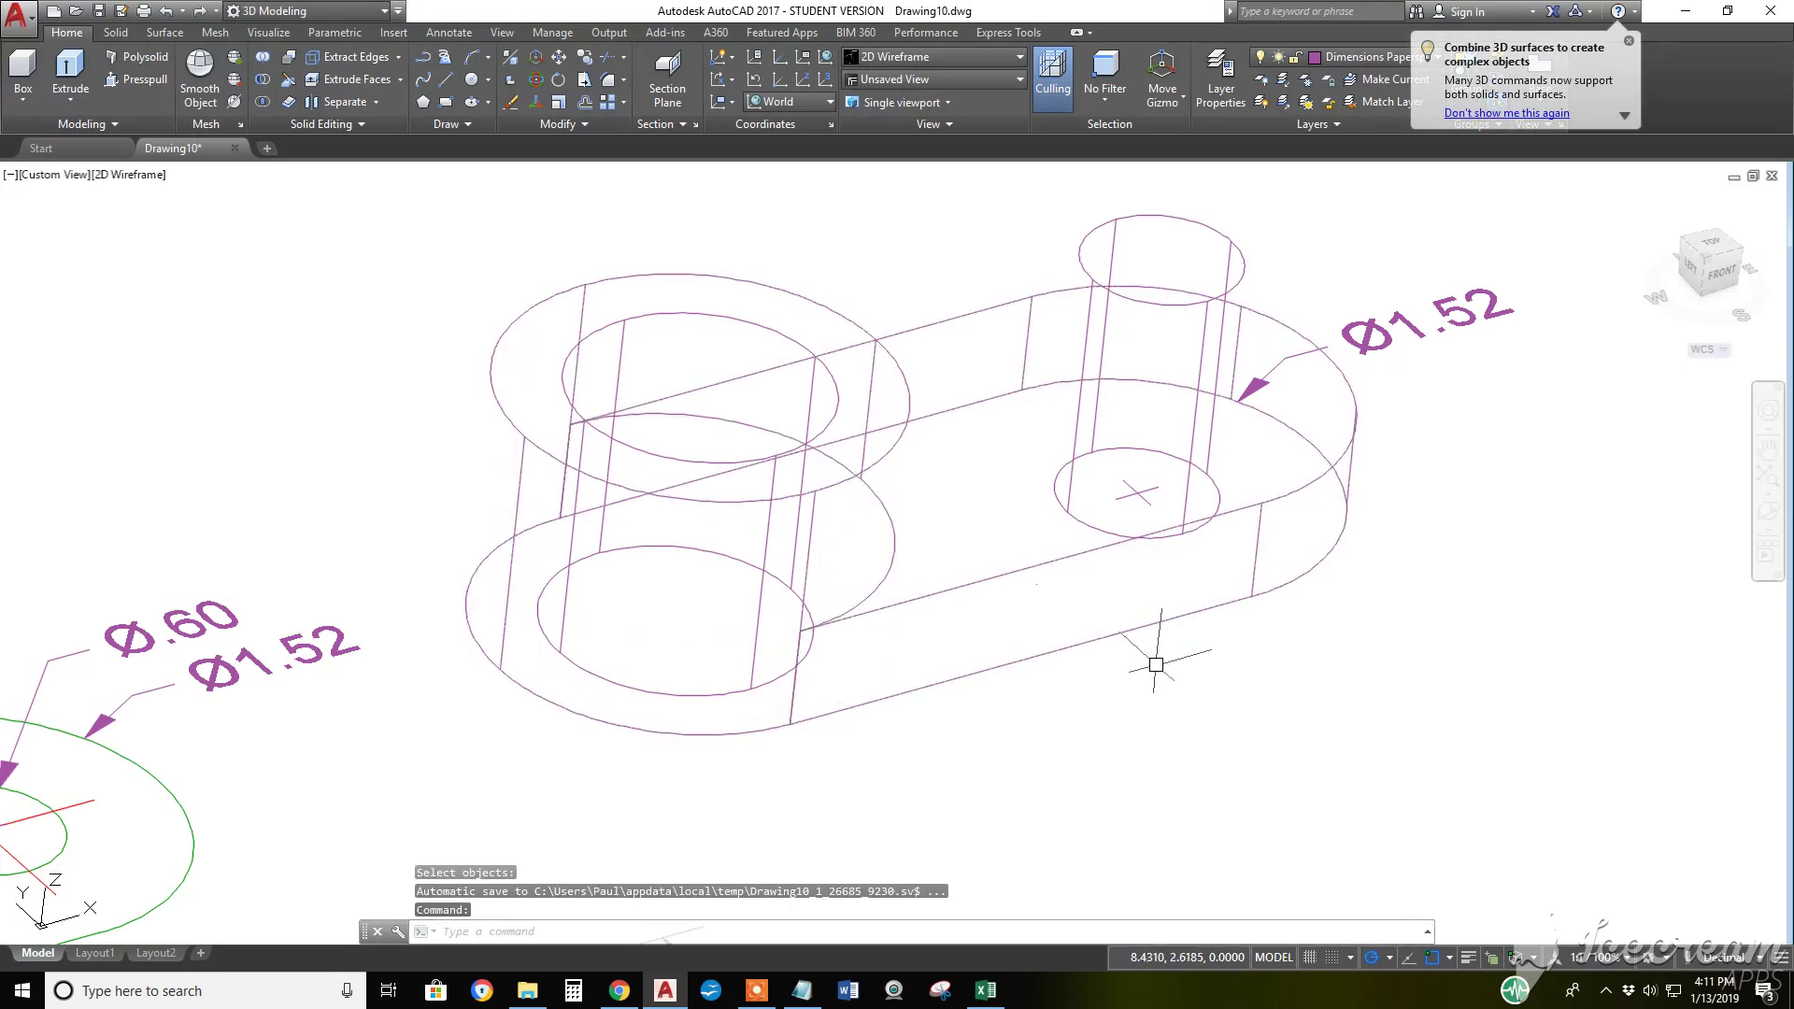
Subtract the large inner cylinder and the small cylinder from the joined link body to cut the two through holes
click(262, 79)
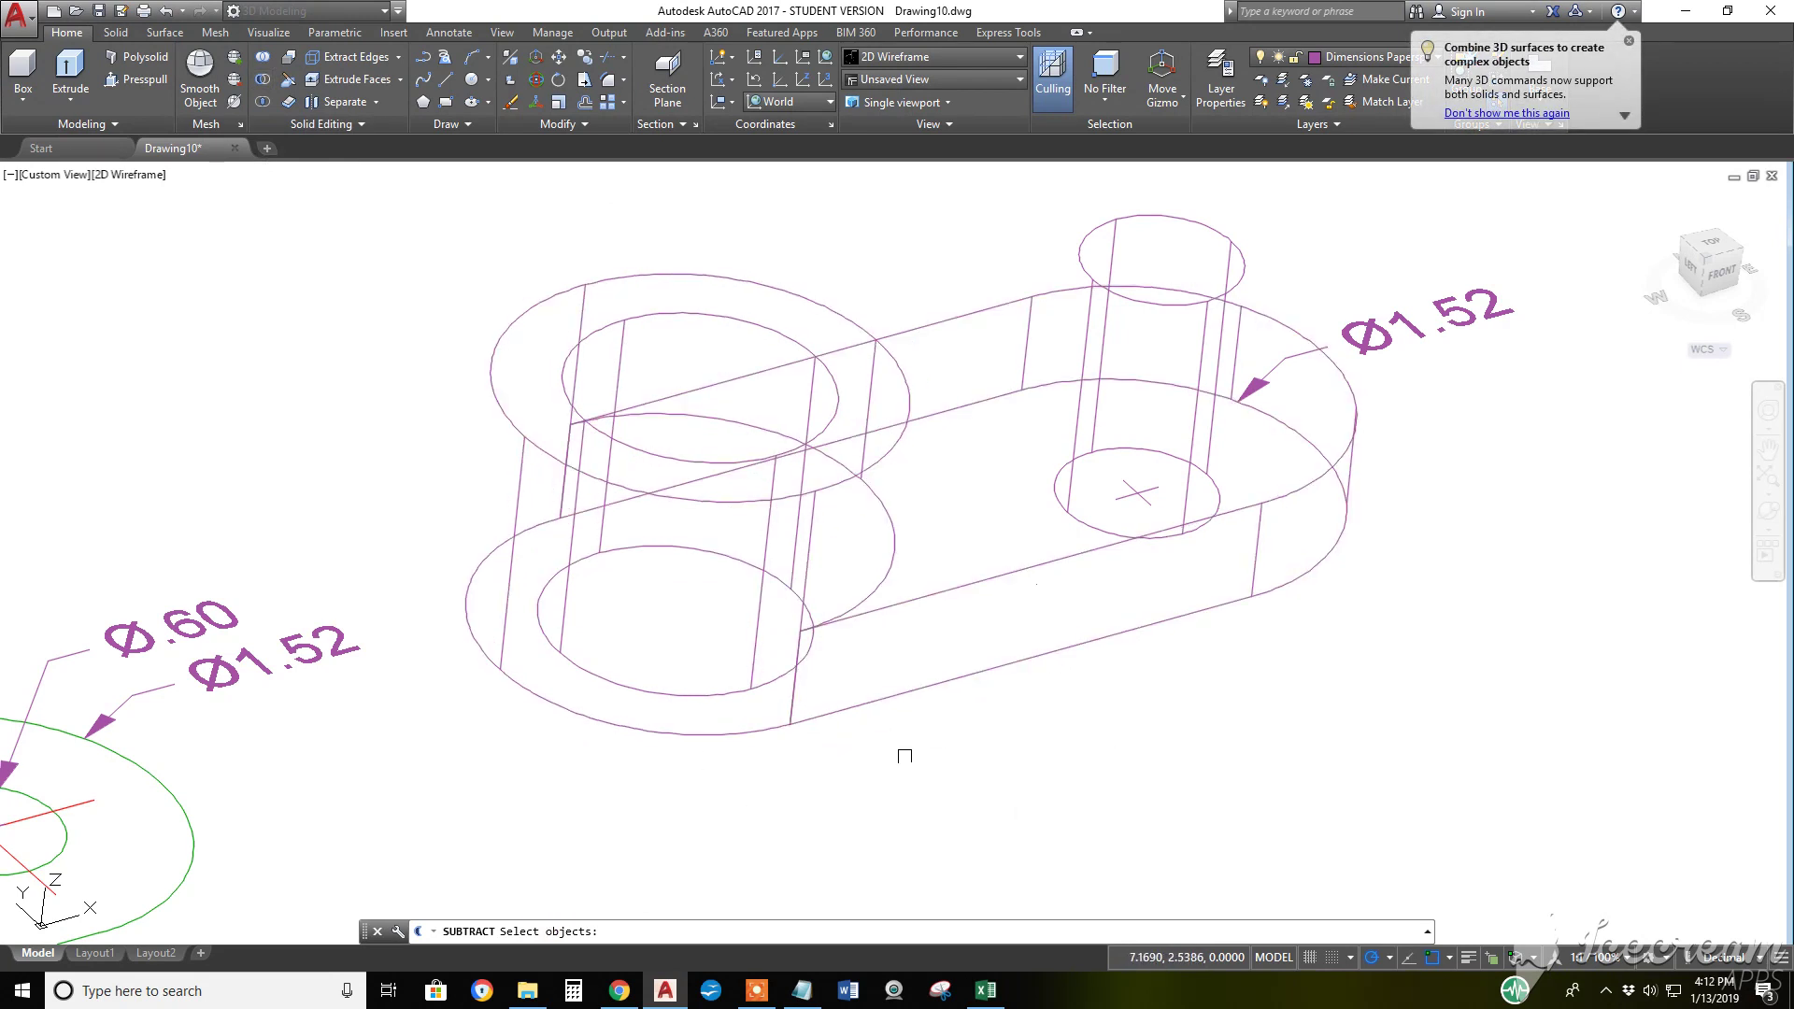
click(1024, 661)
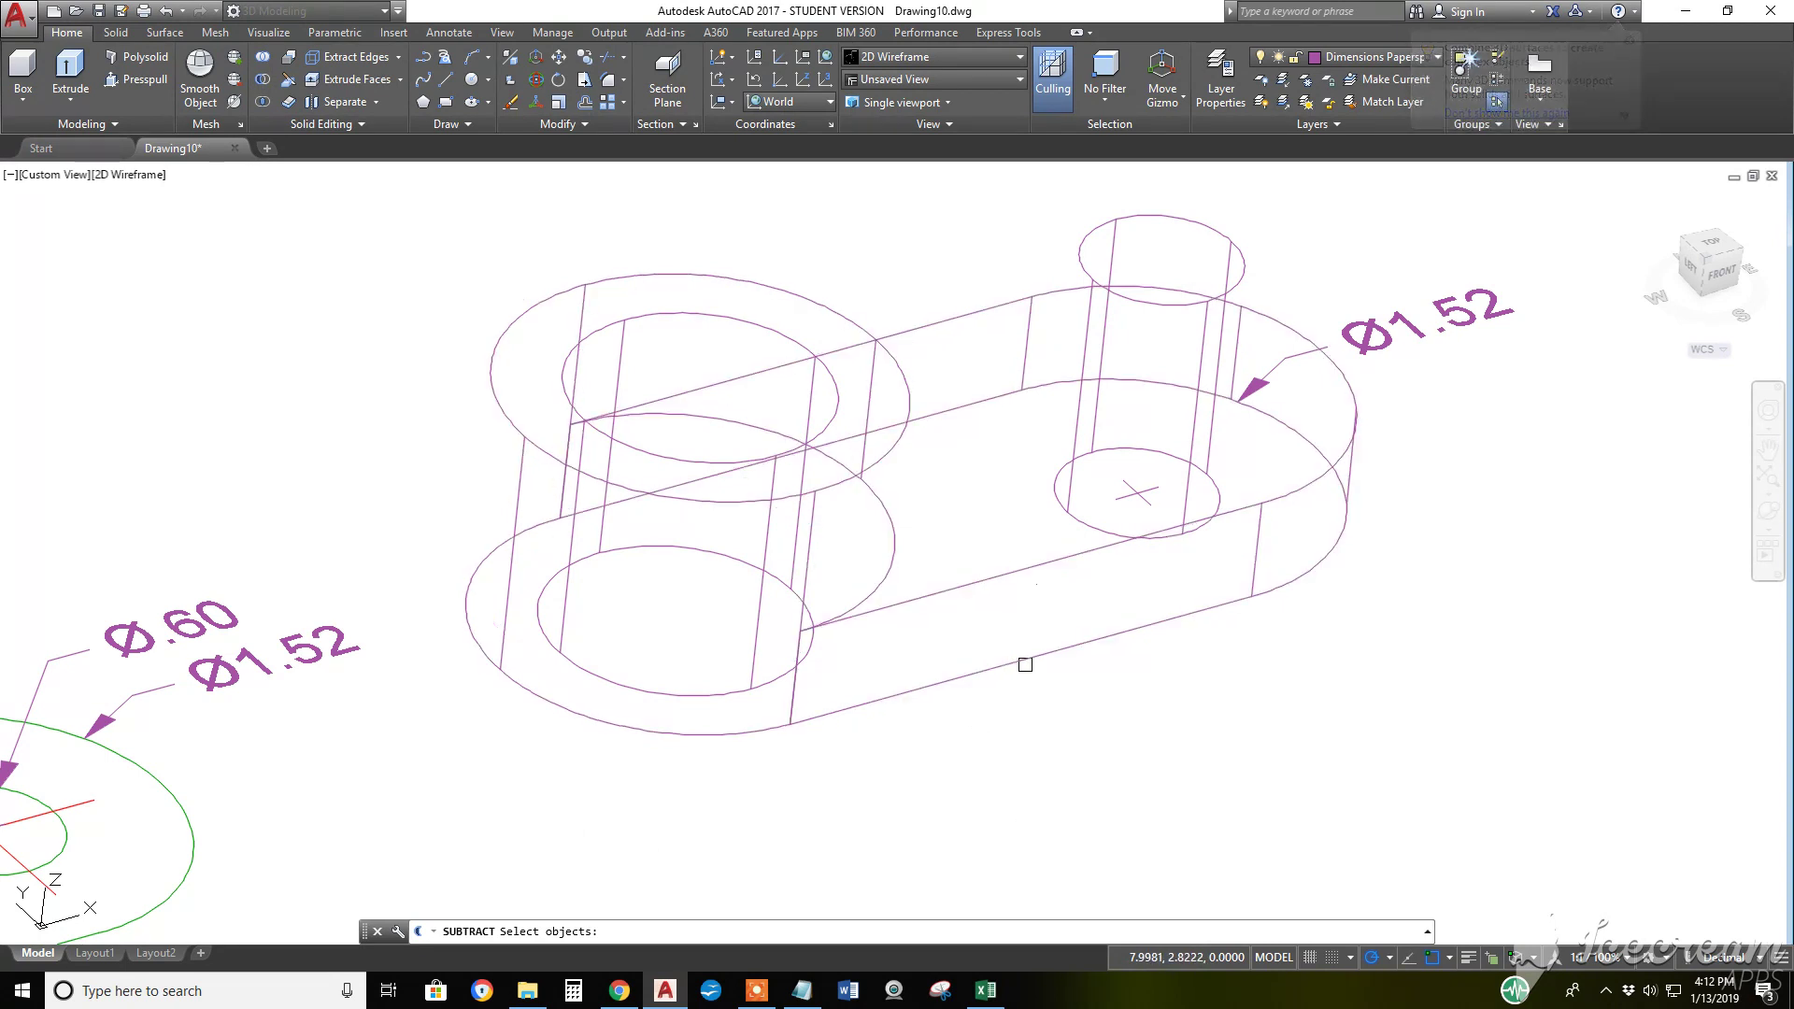
key(Return)
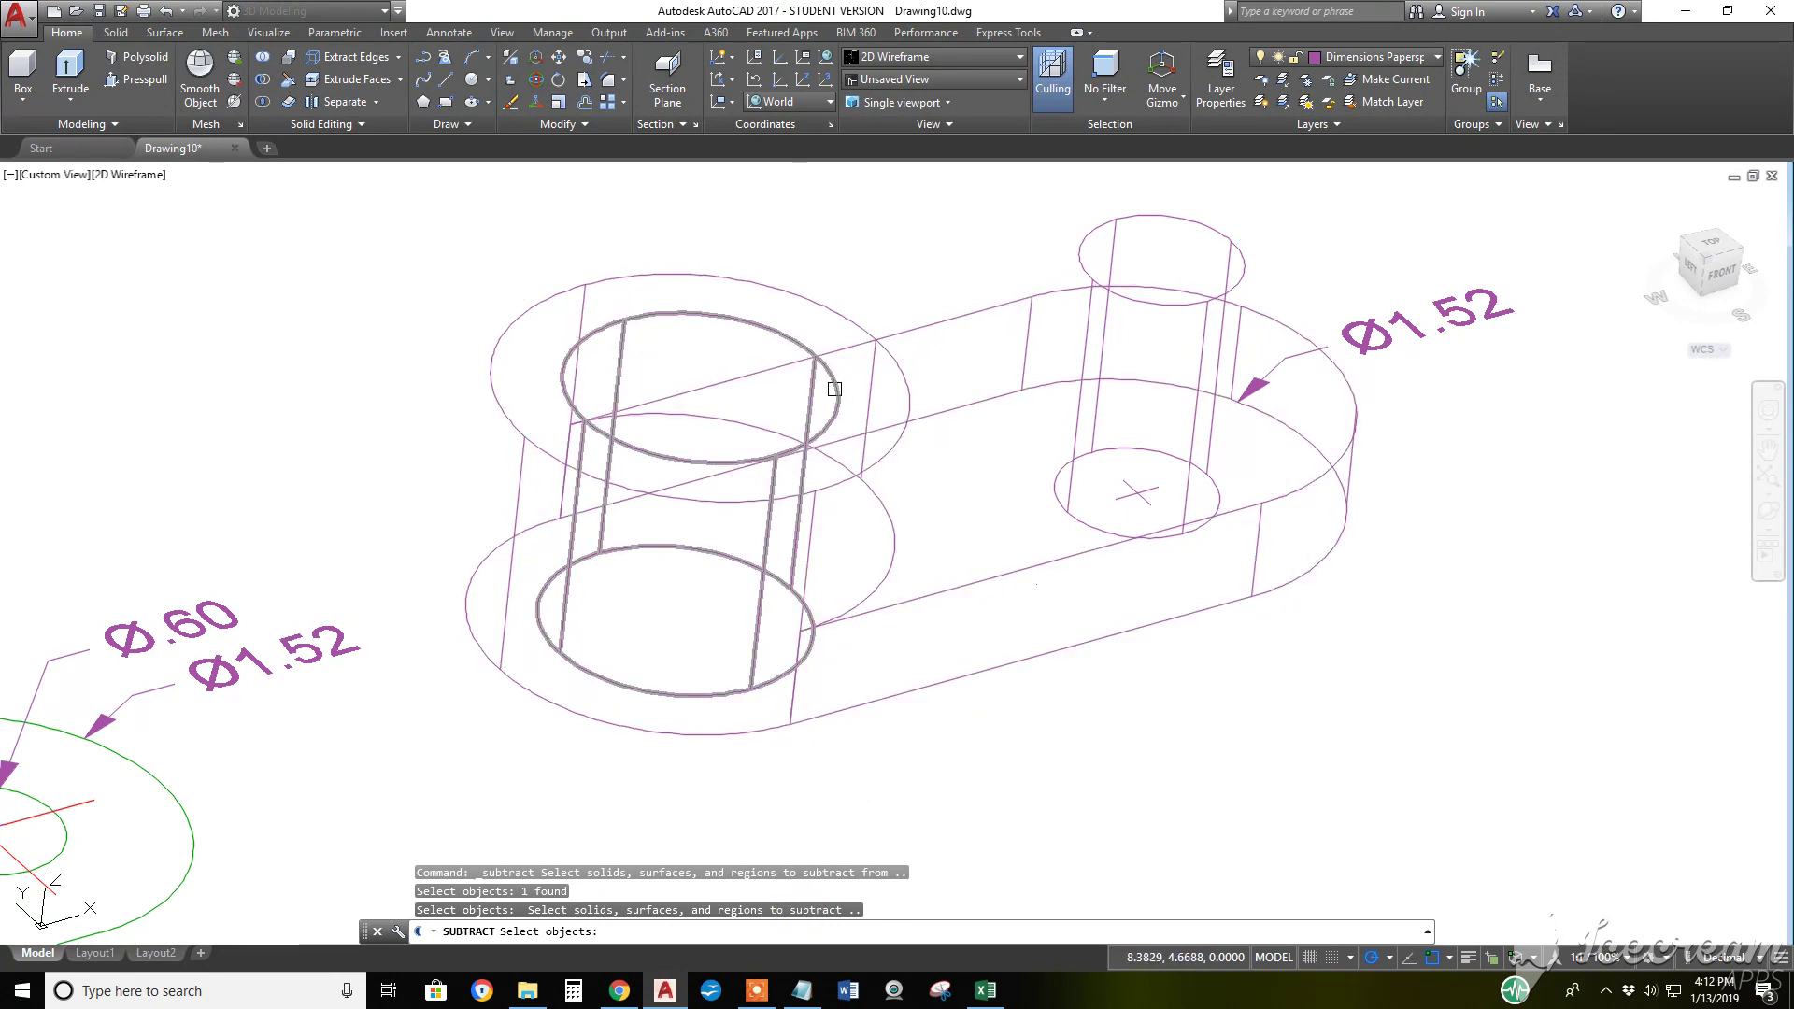
click(834, 388)
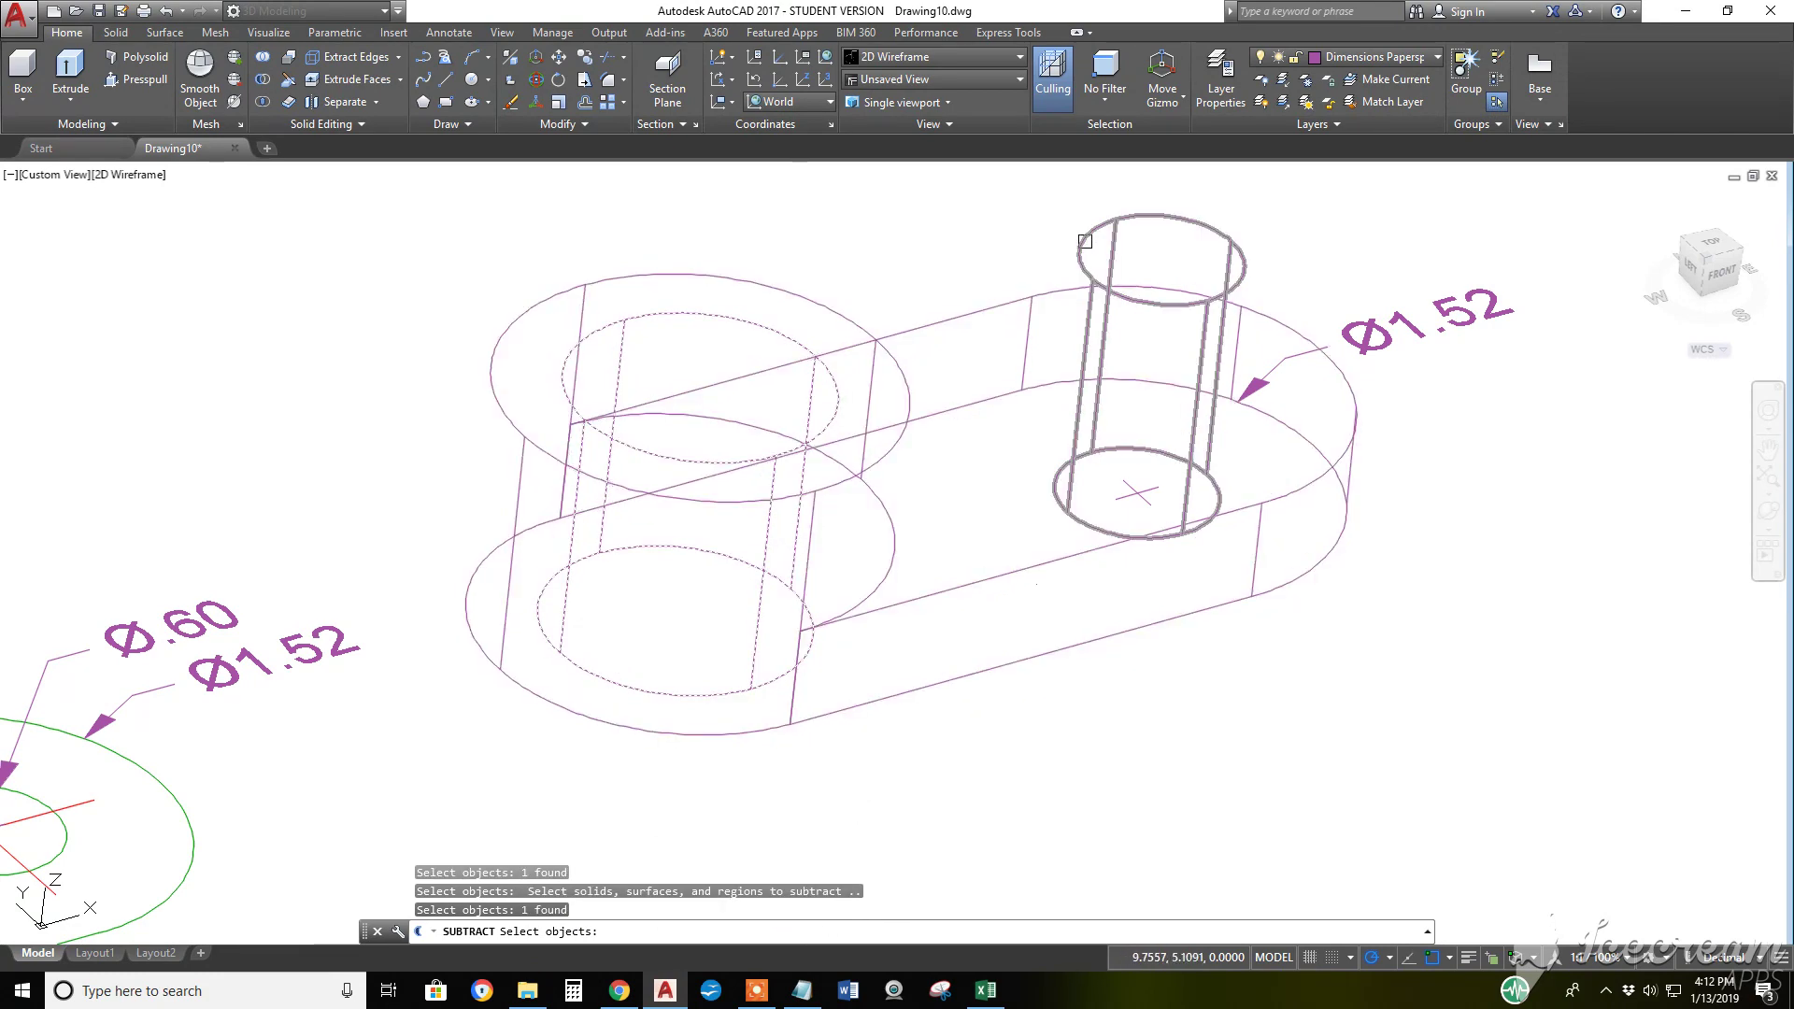
click(1085, 241)
key(Return)
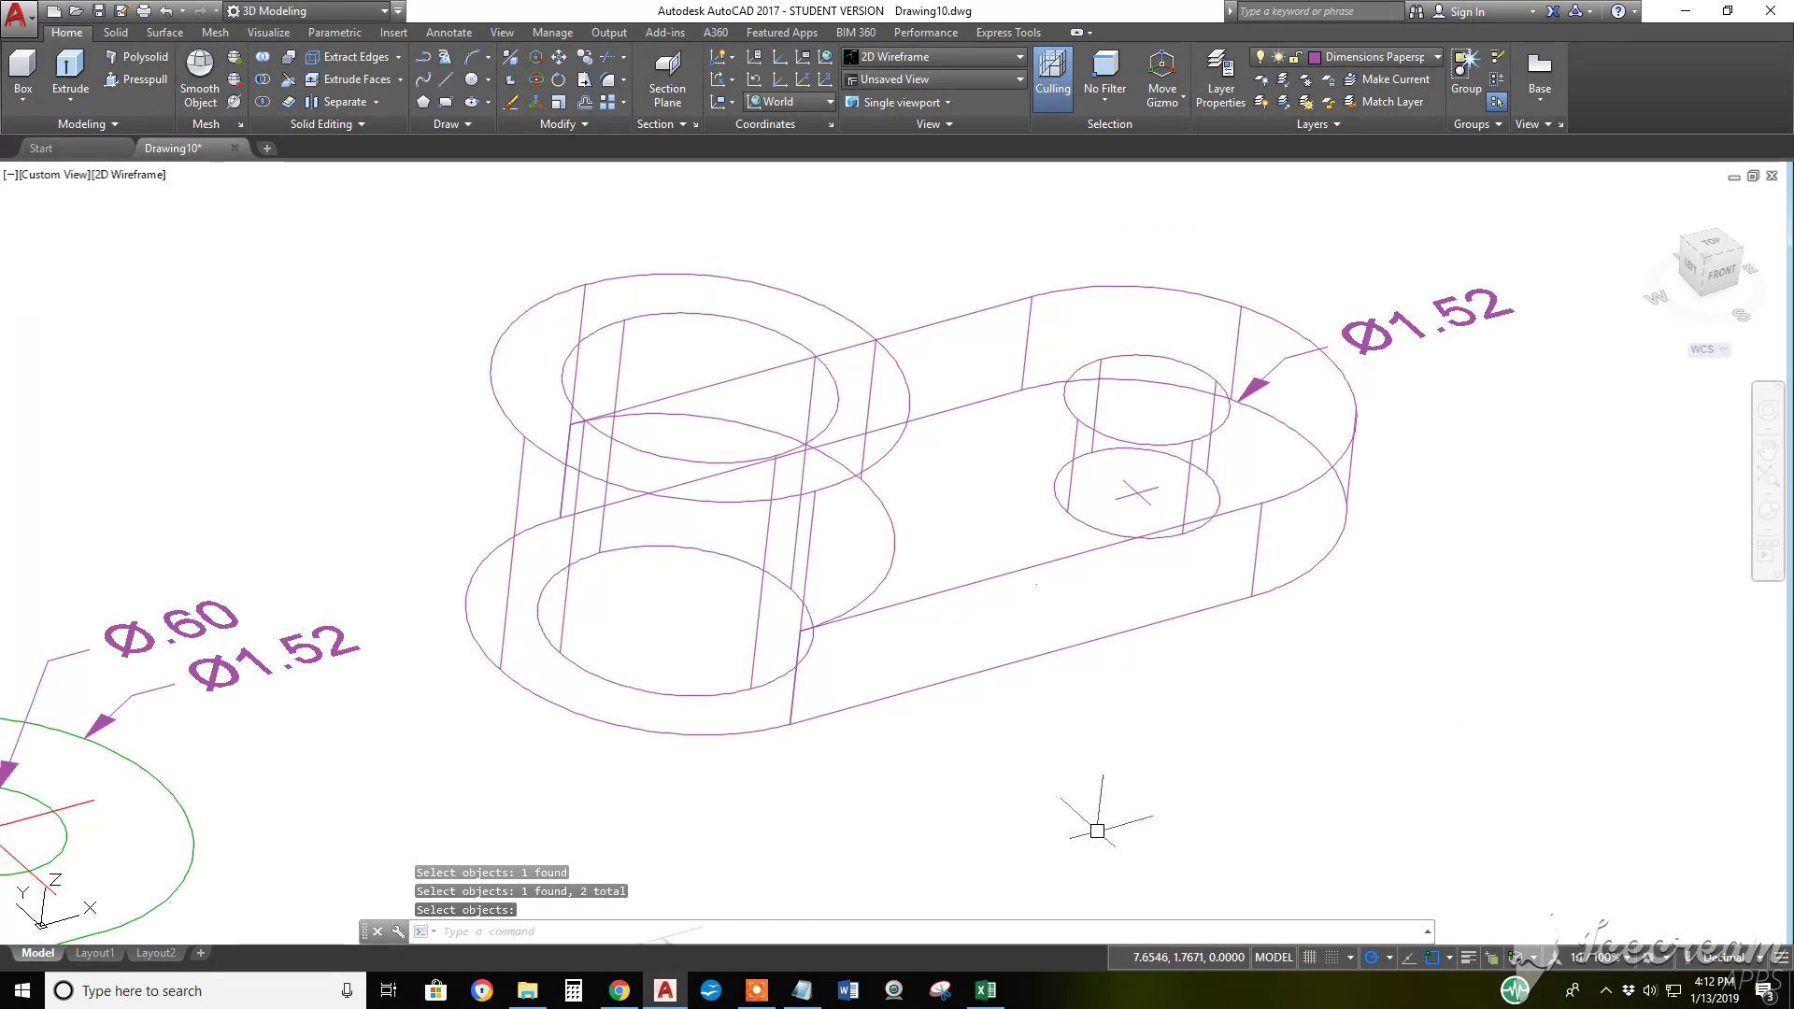
key(Escape)
key(Escape)
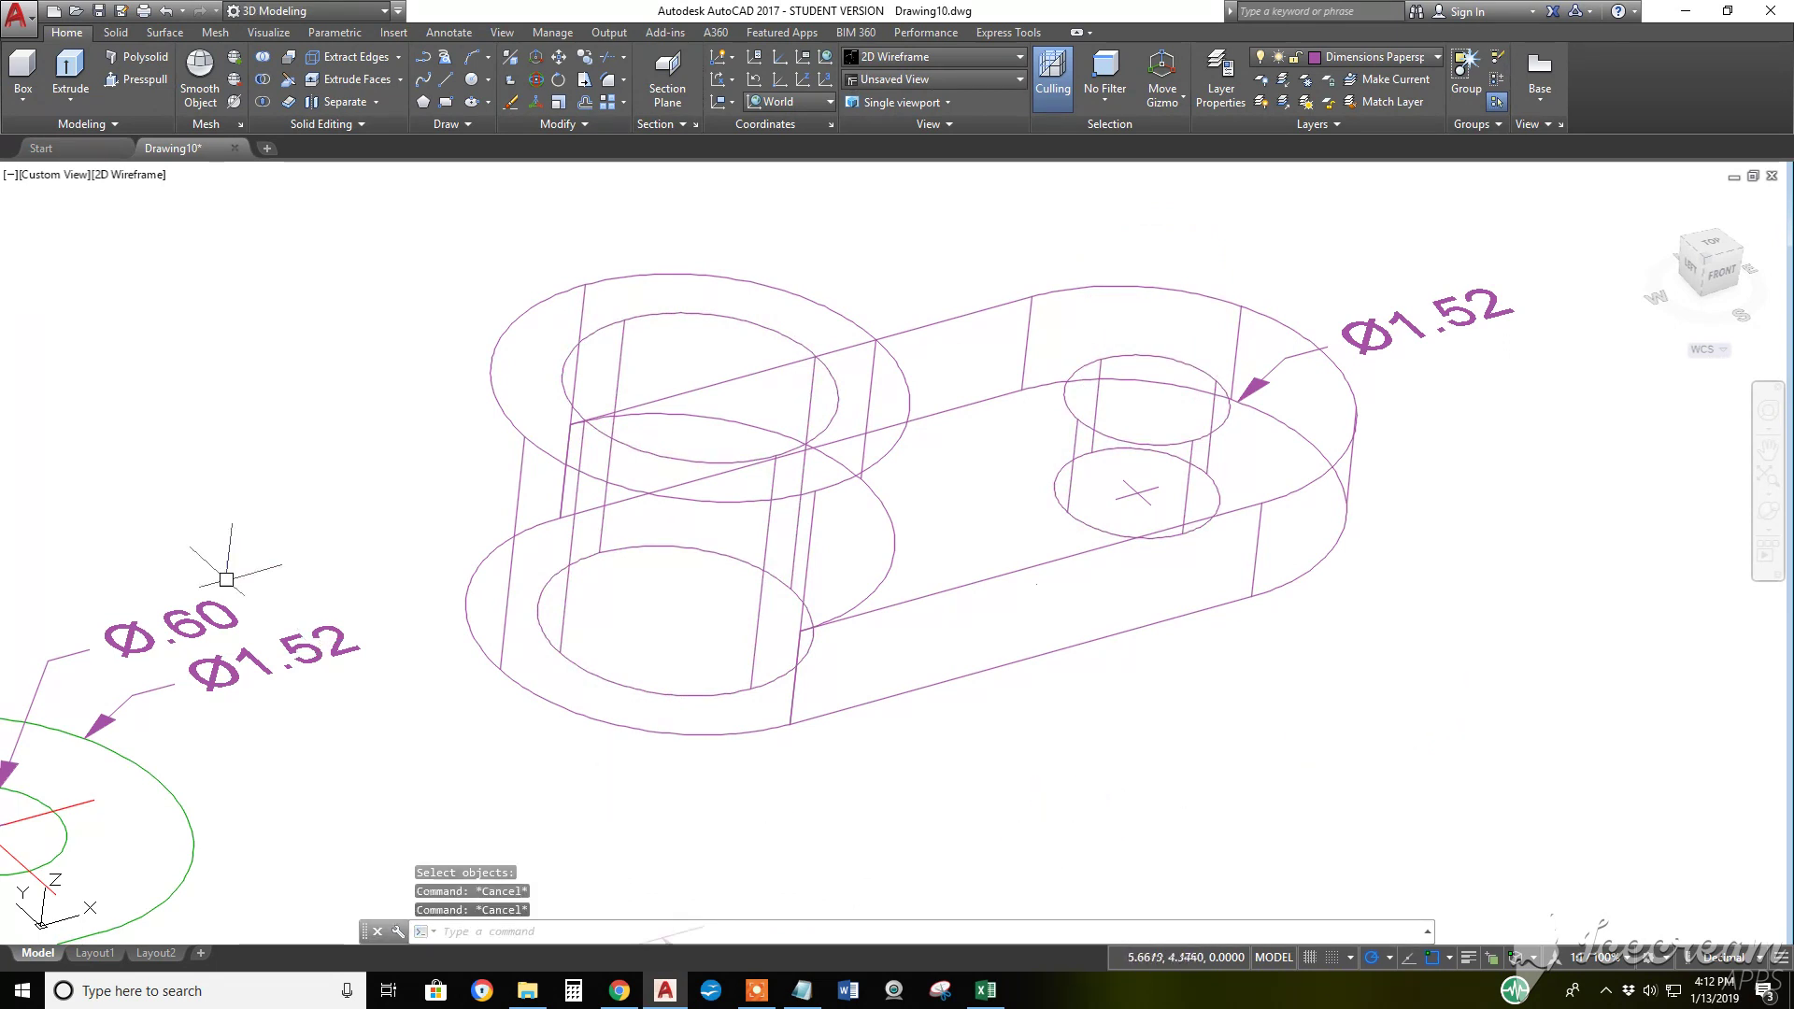
Show the link in the Conceptual visual style and orbit it to examine the shaded solid and its holes
click(122, 175)
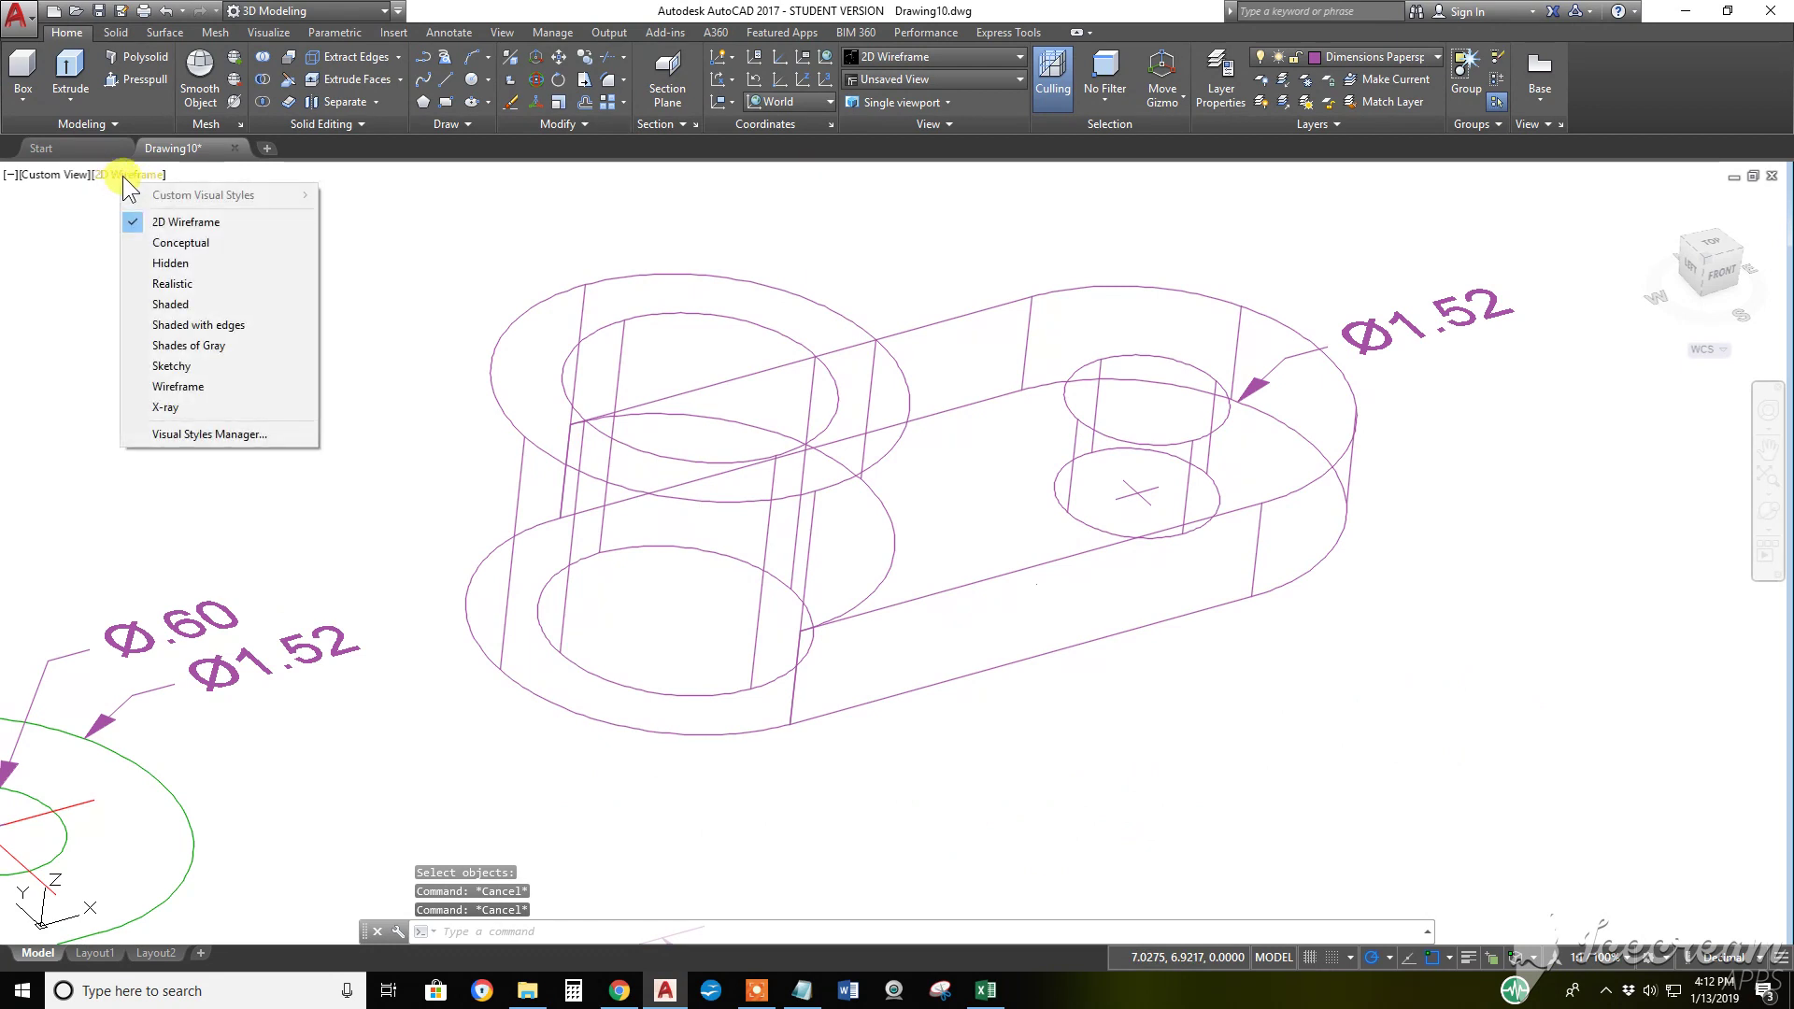
click(173, 242)
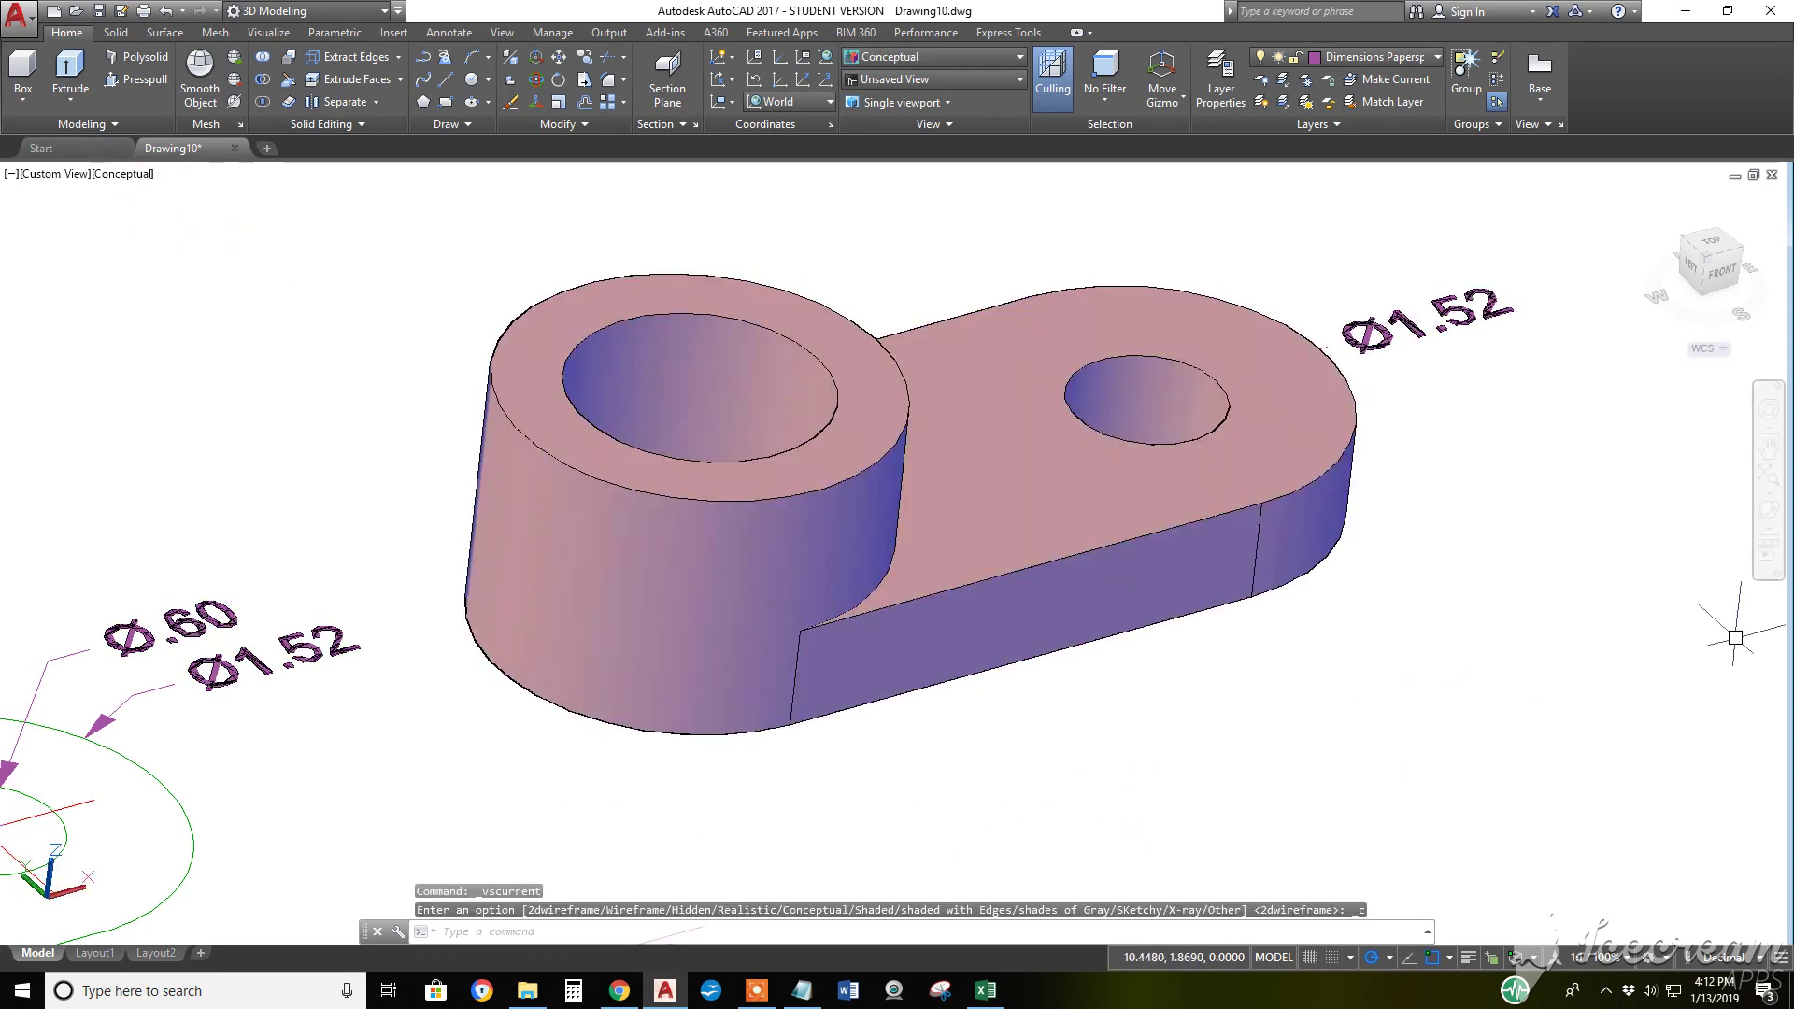
click(1767, 509)
drag(1053, 504, 1314, 593)
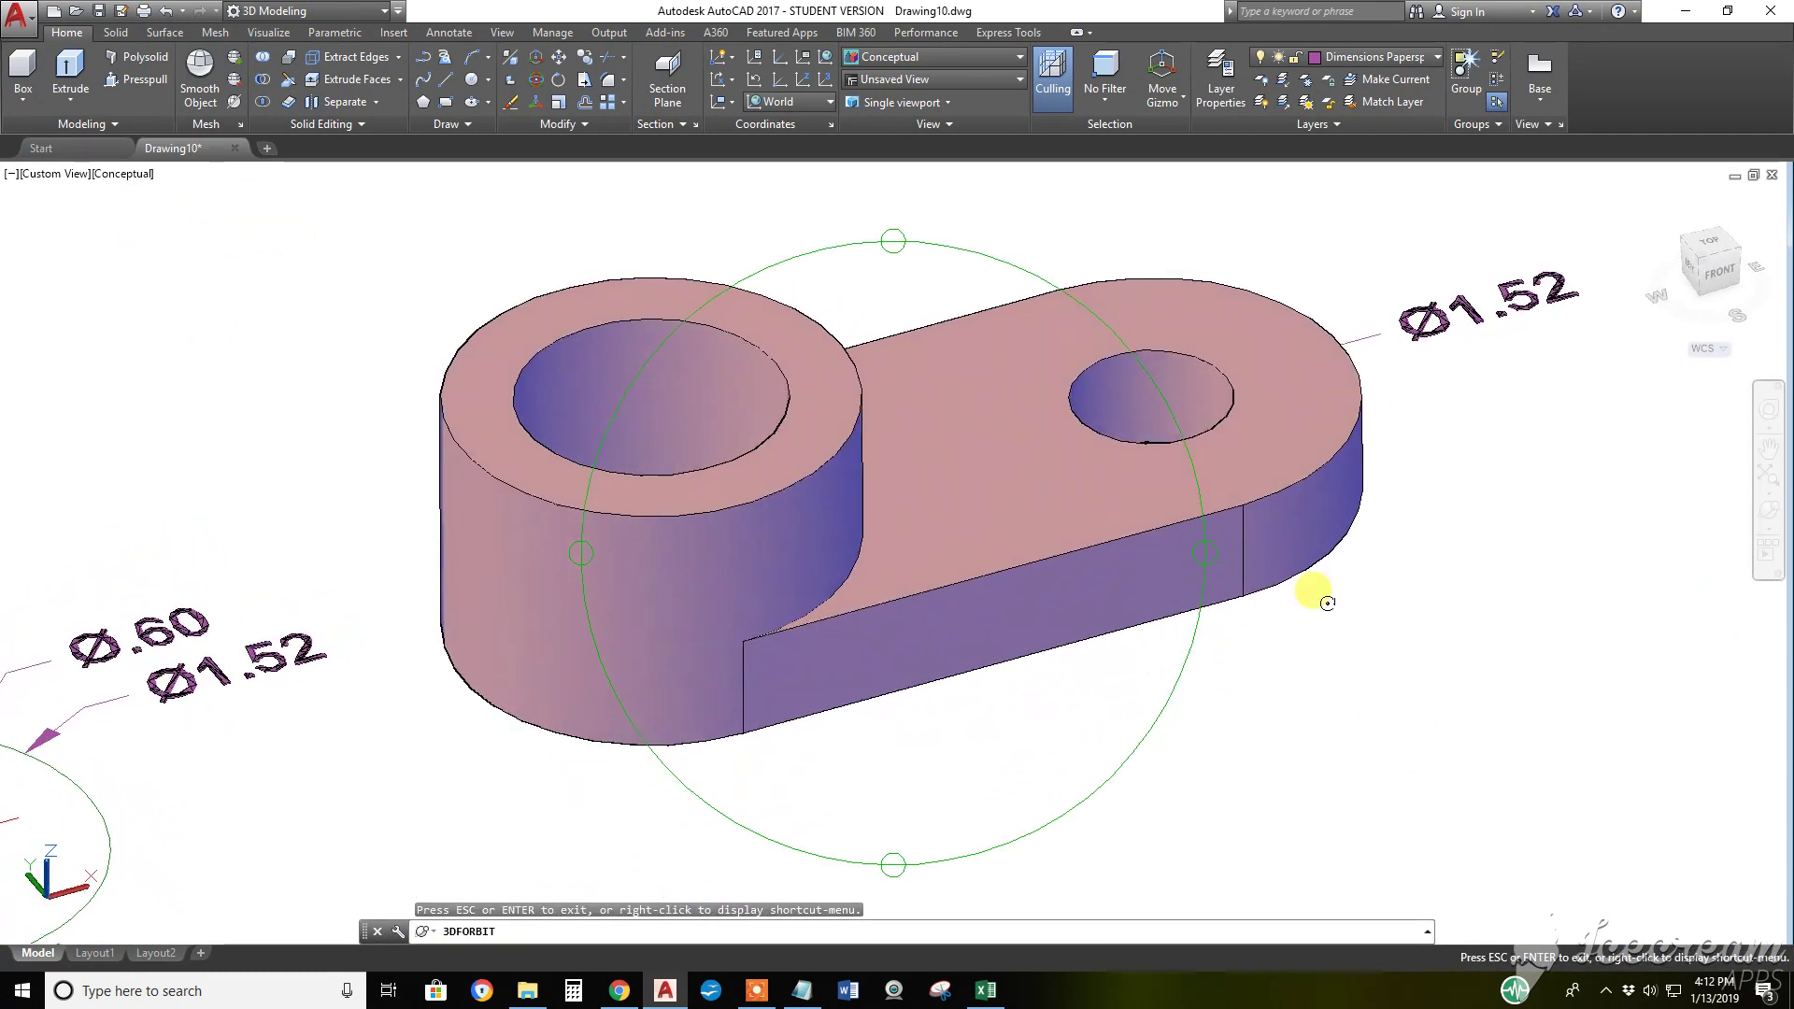
key(Escape)
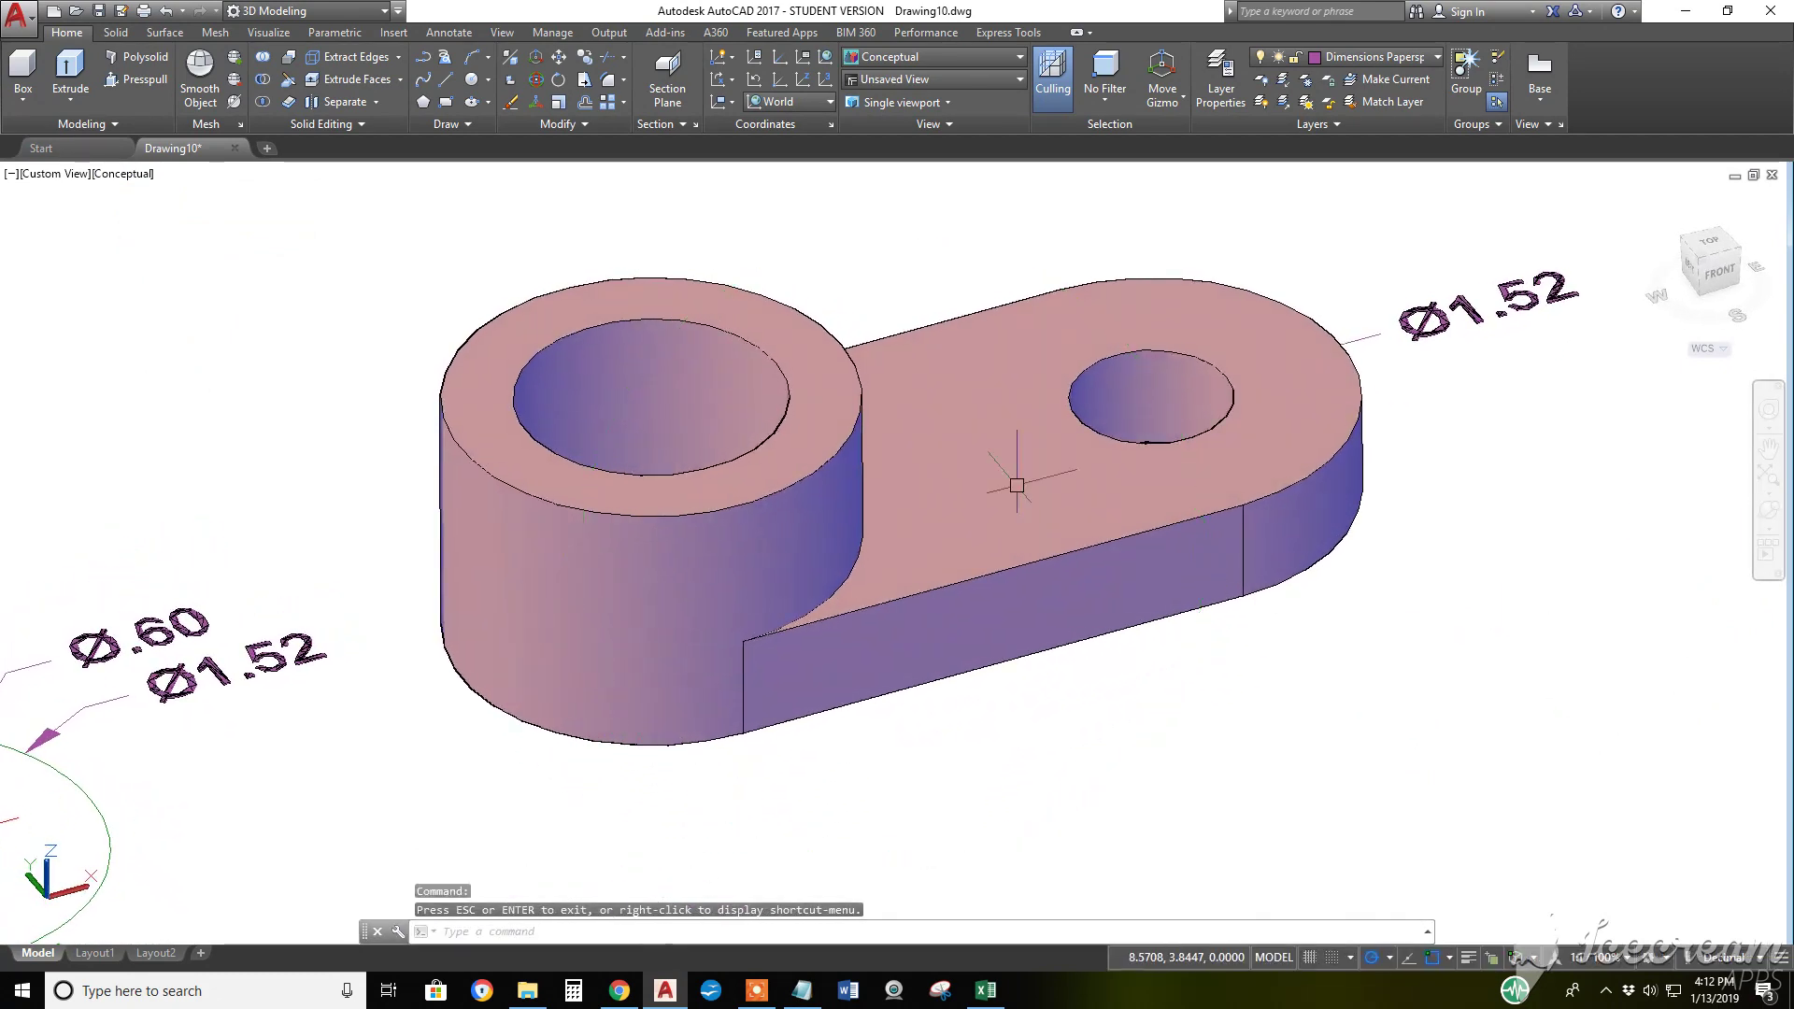
View the link in the X-ray and Hidden visual styles, and orbit it to look down into both holes
click(137, 175)
click(189, 418)
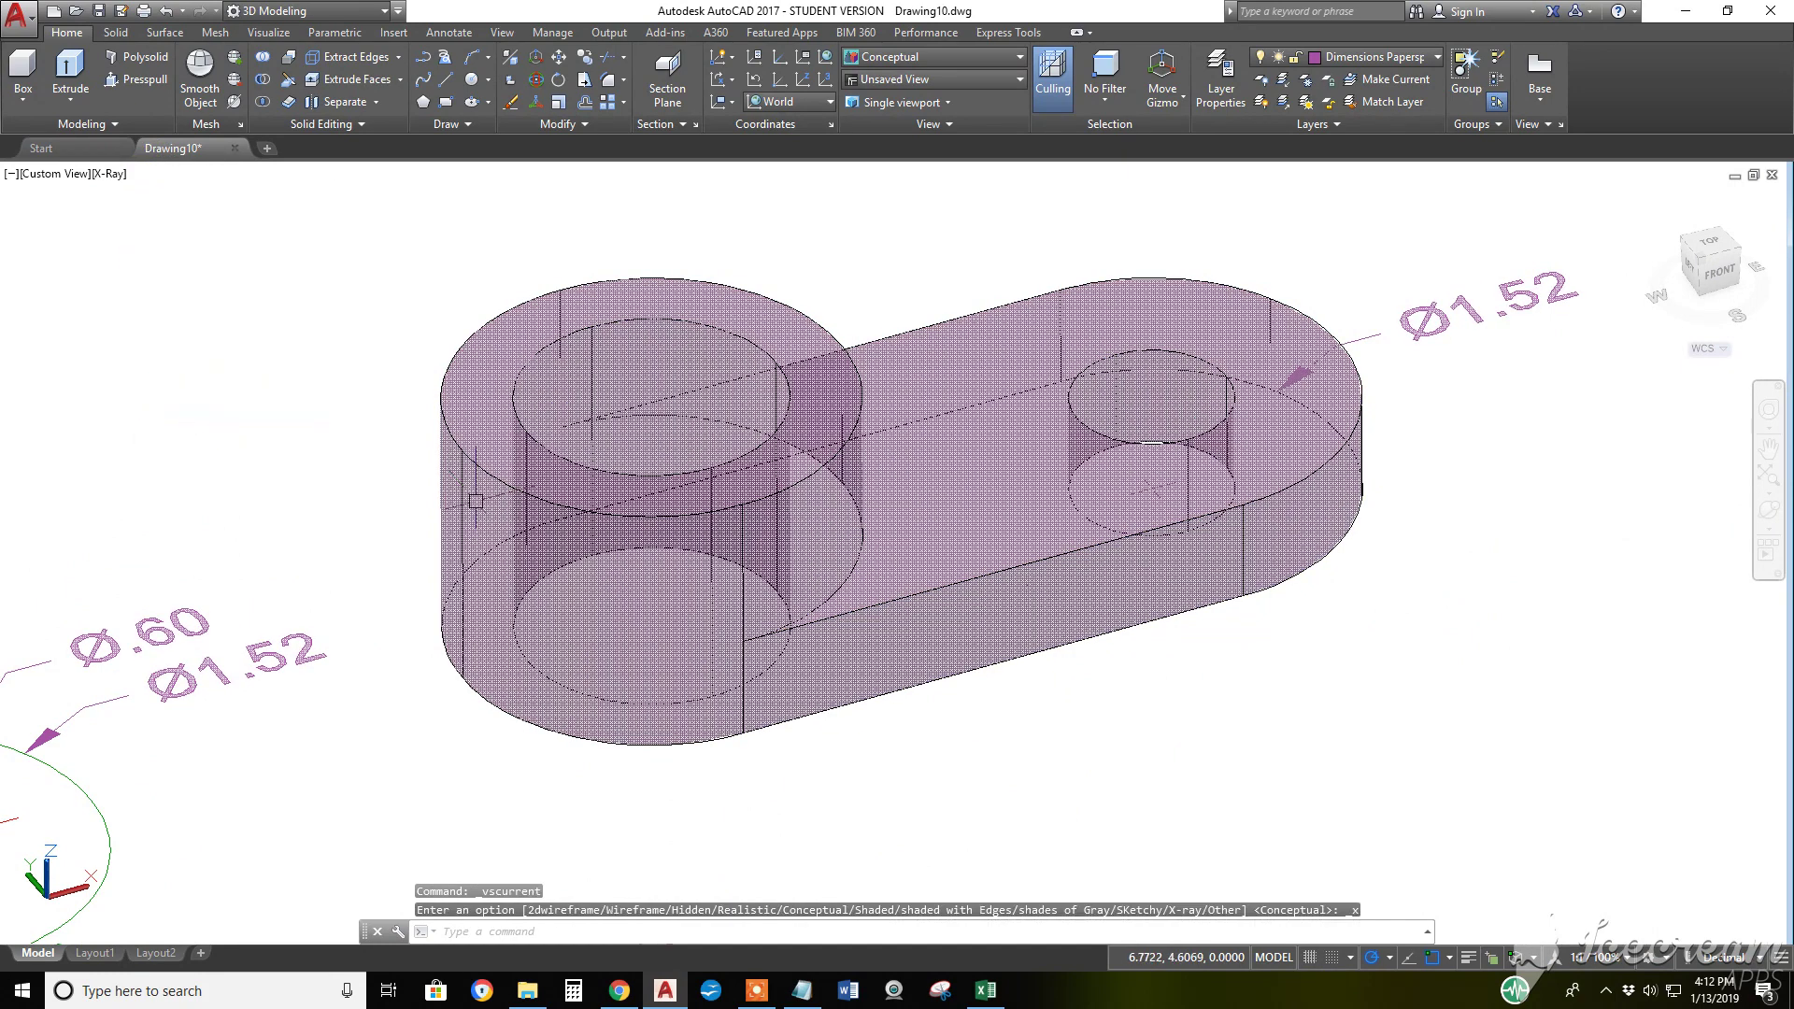
click(109, 174)
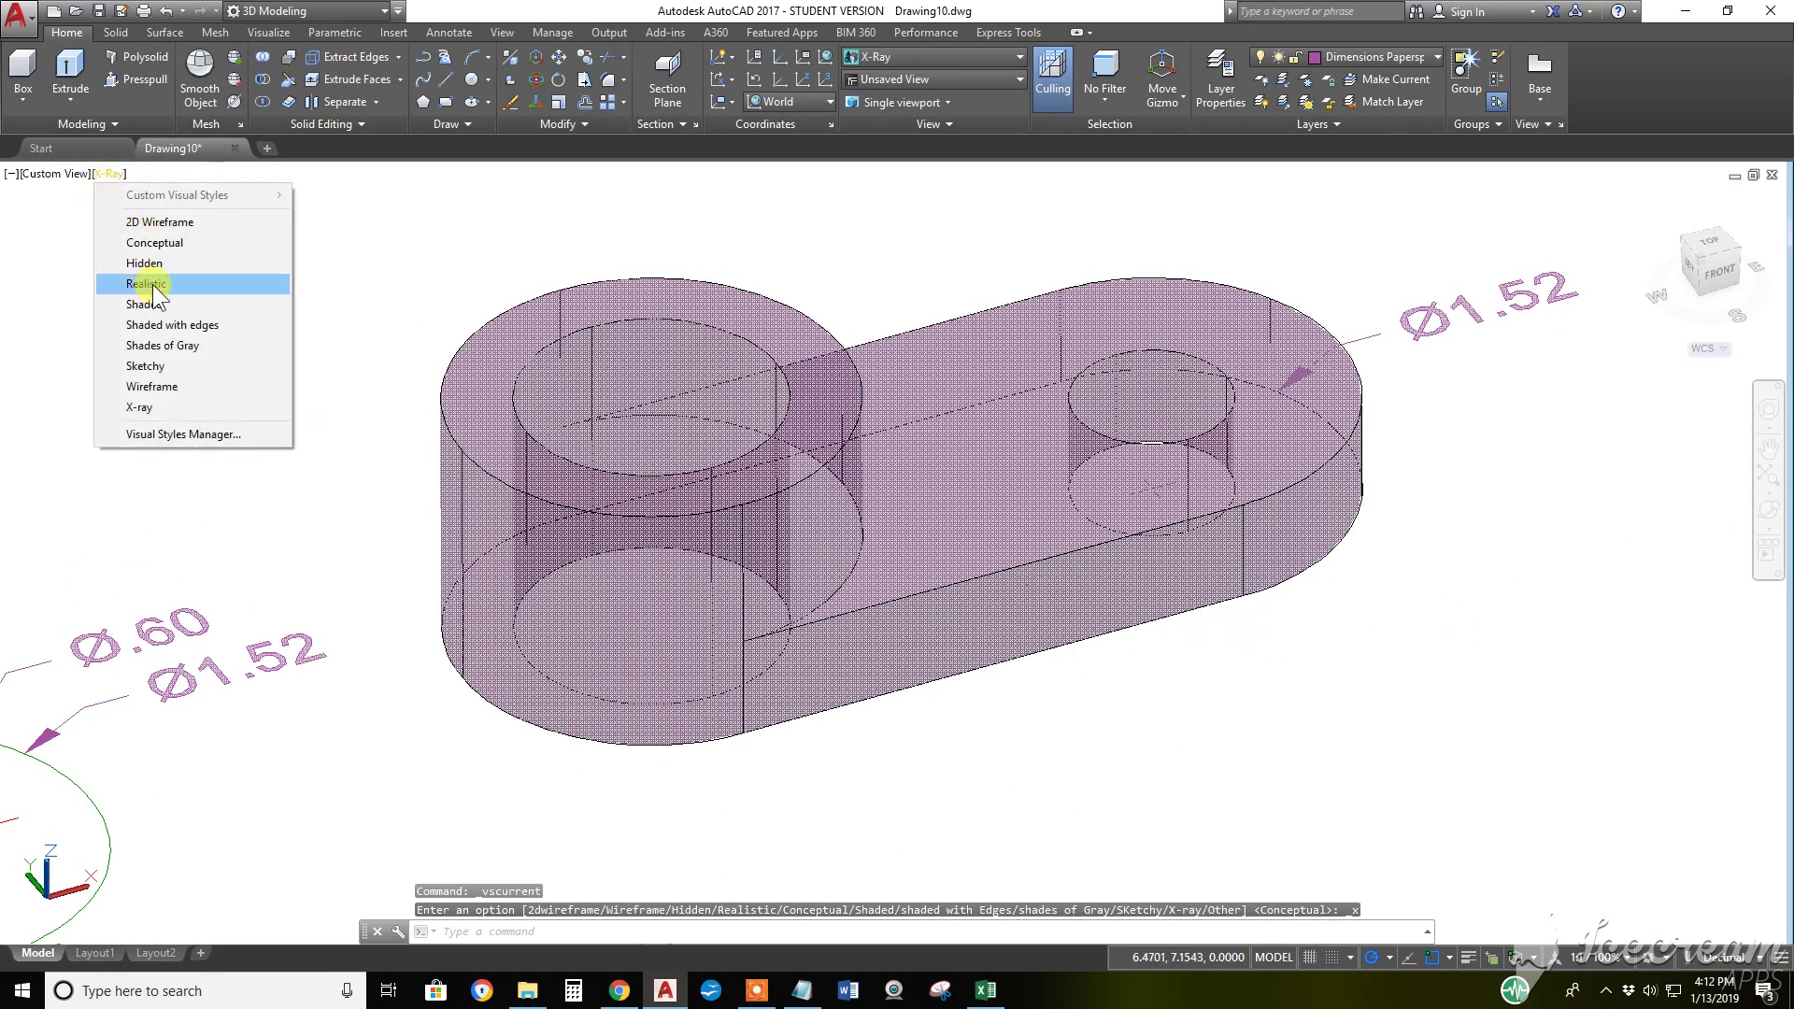
click(144, 263)
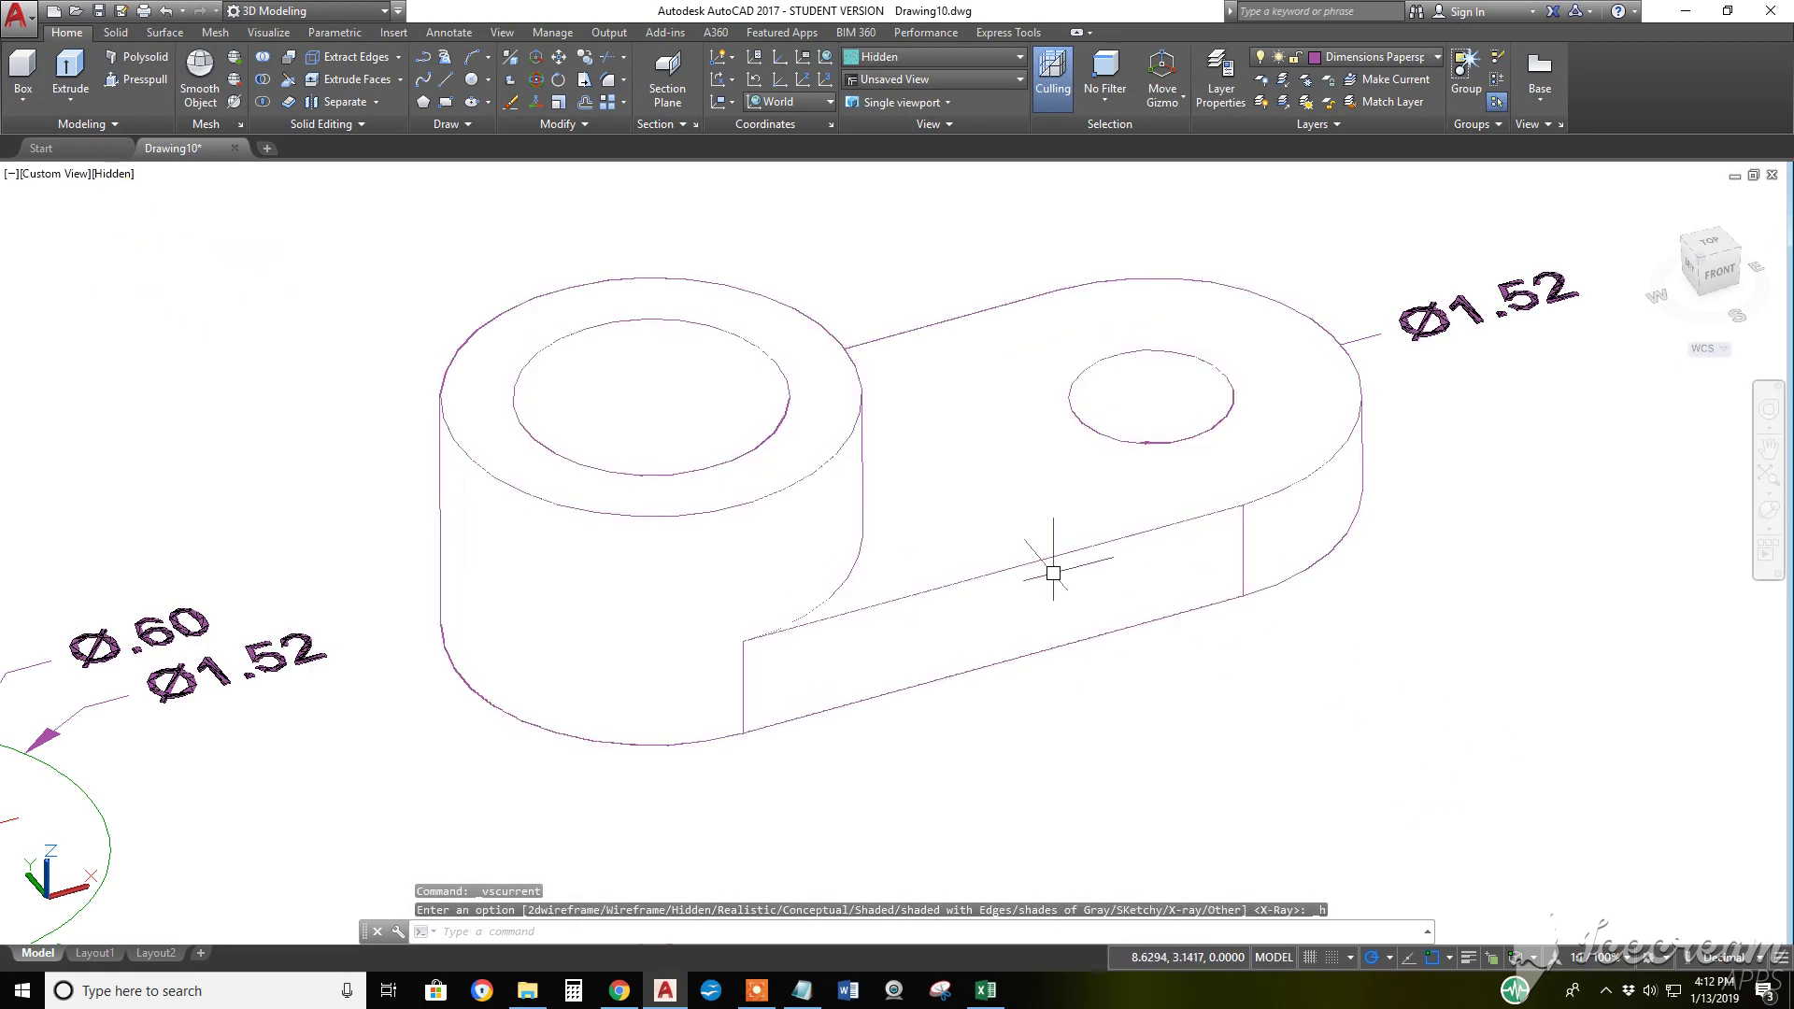
click(1780, 491)
click(1588, 537)
drag(928, 480, 913, 572)
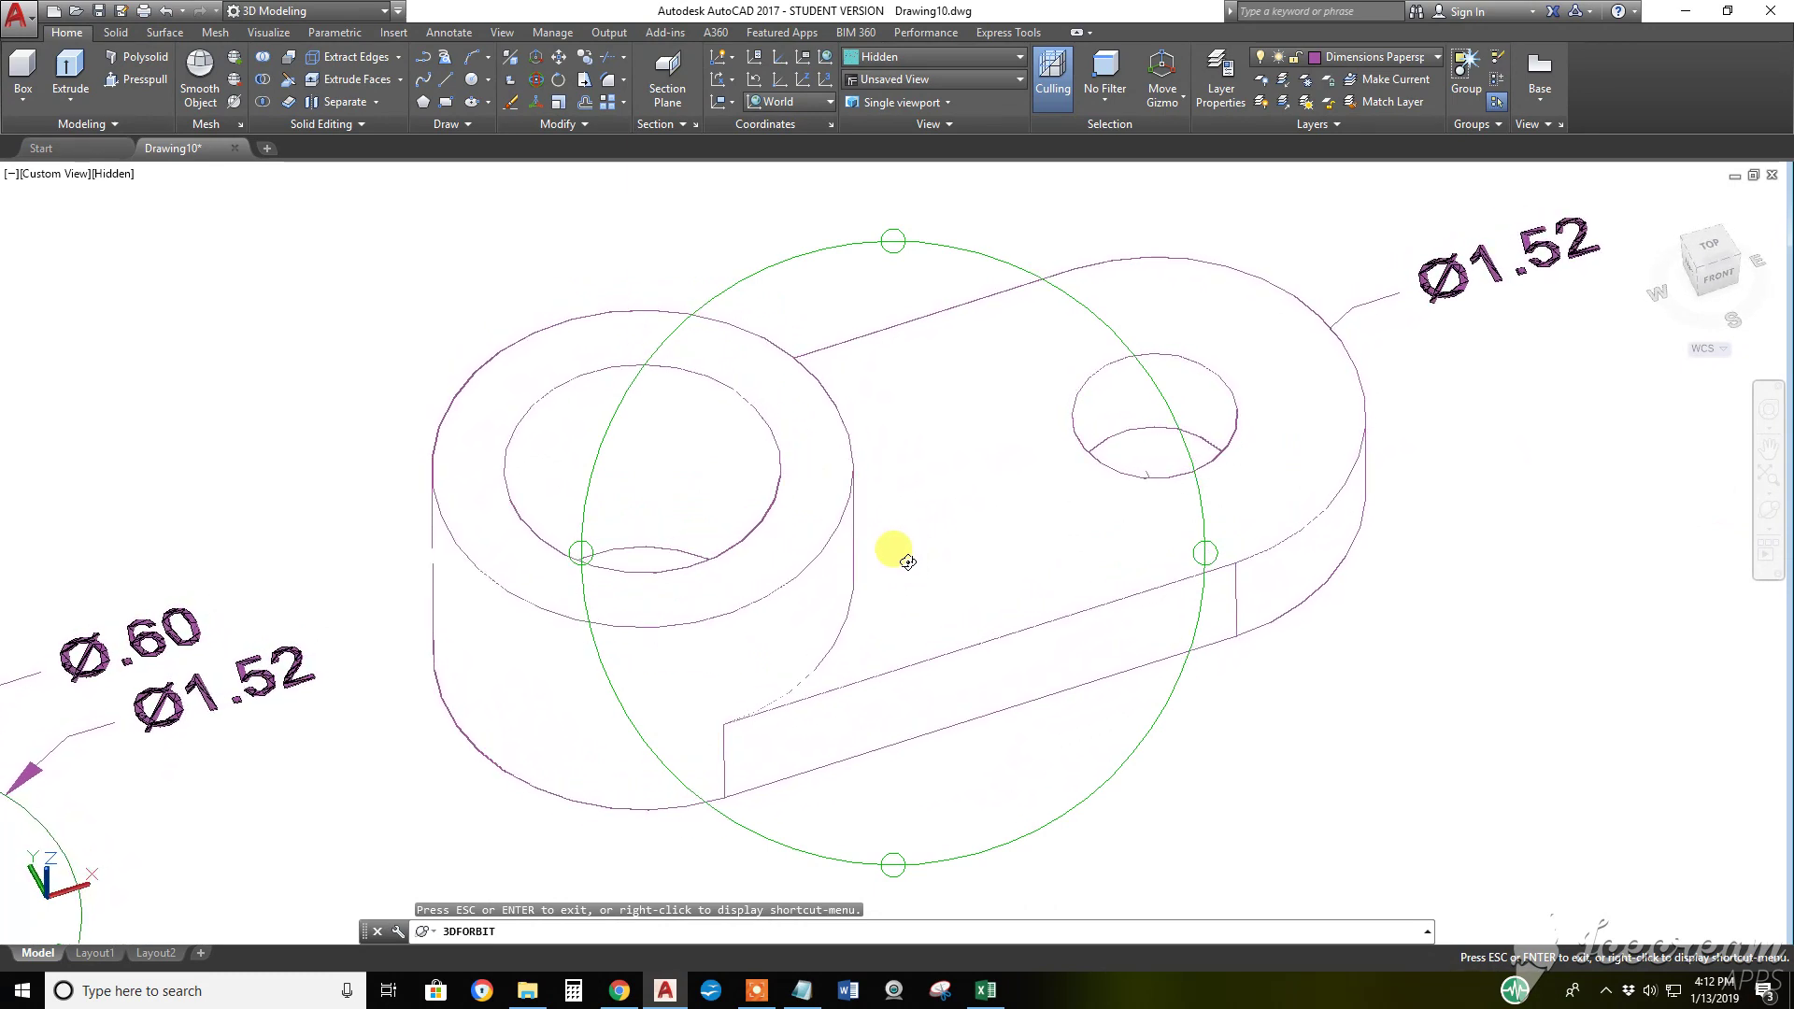